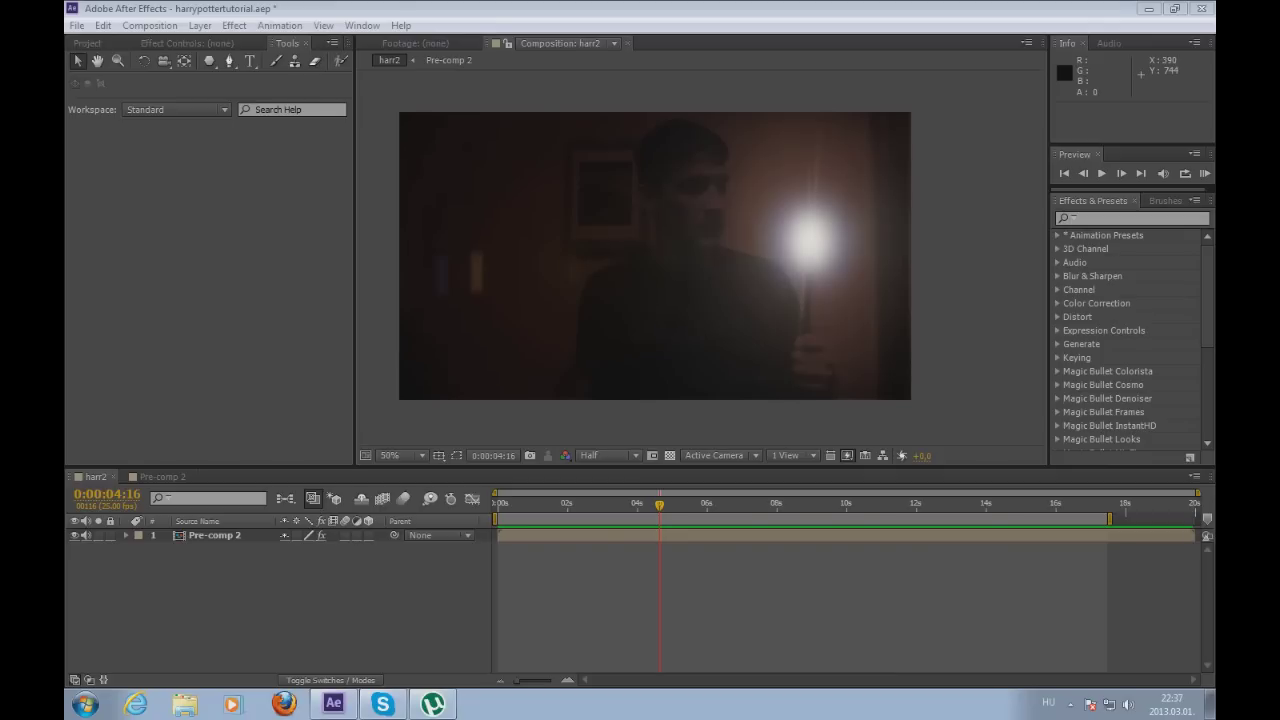
- Select Pre-comp 2 and preview the finished wand-light composition
left_click(214, 535)
key("space")
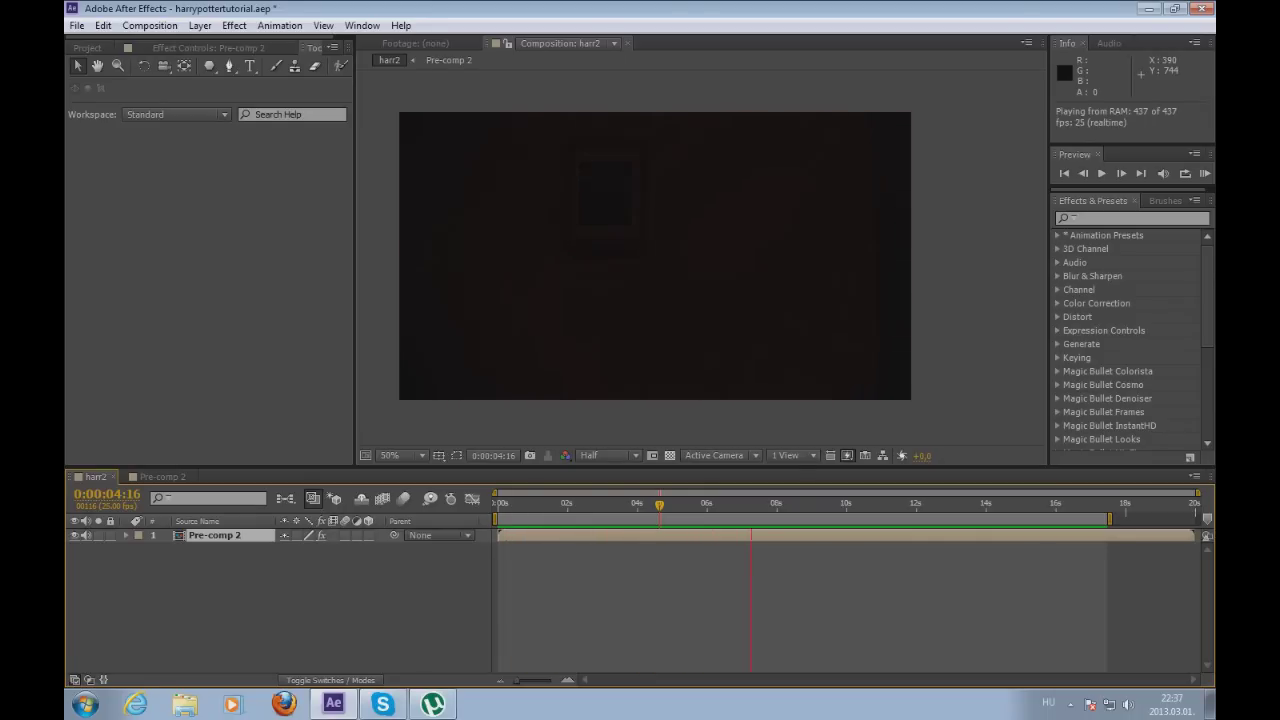
key("space")
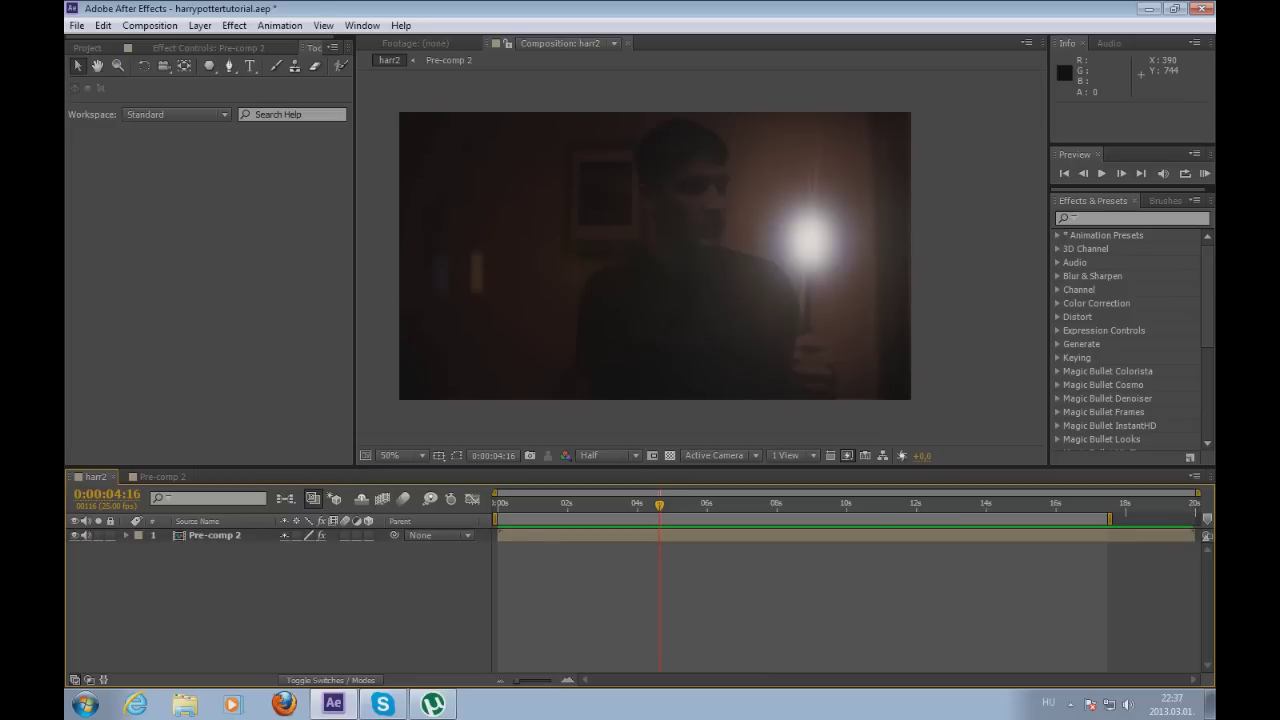
- Create the 1280×720 Comp 3 and add the harr2.MOV footage to its timeline
left_click(150, 25)
left_click(175, 40)
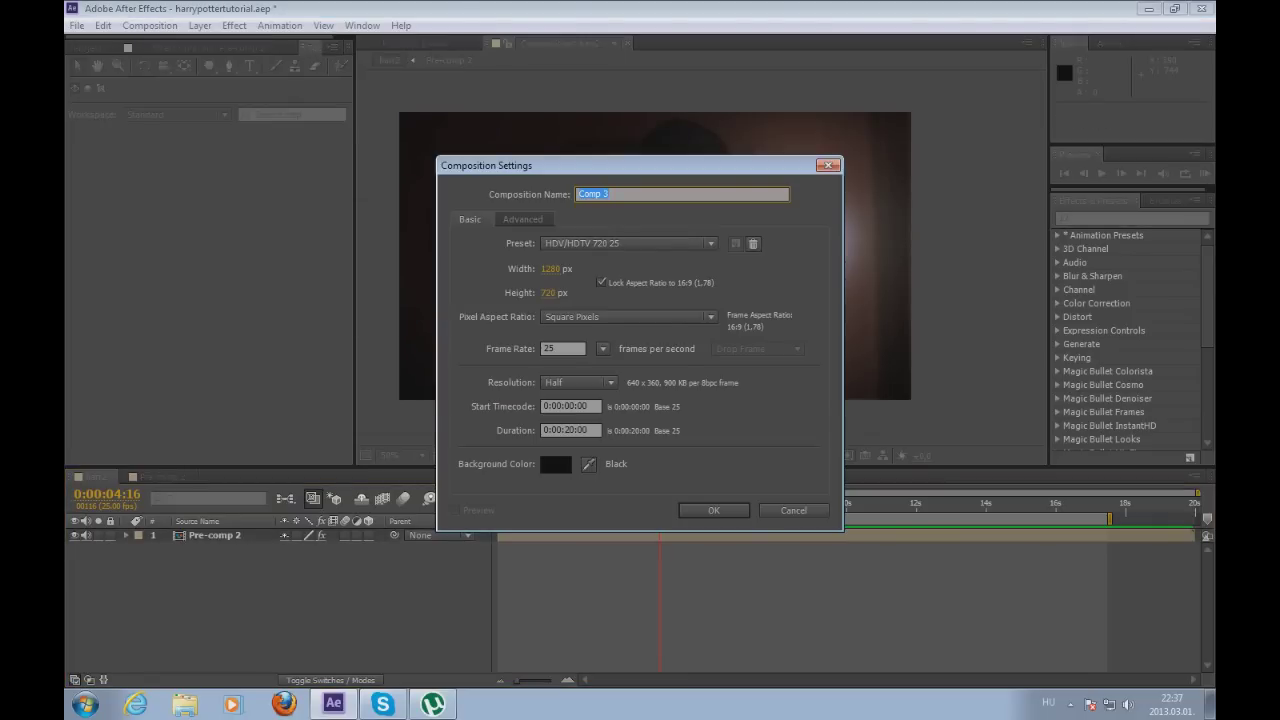
key("Return")
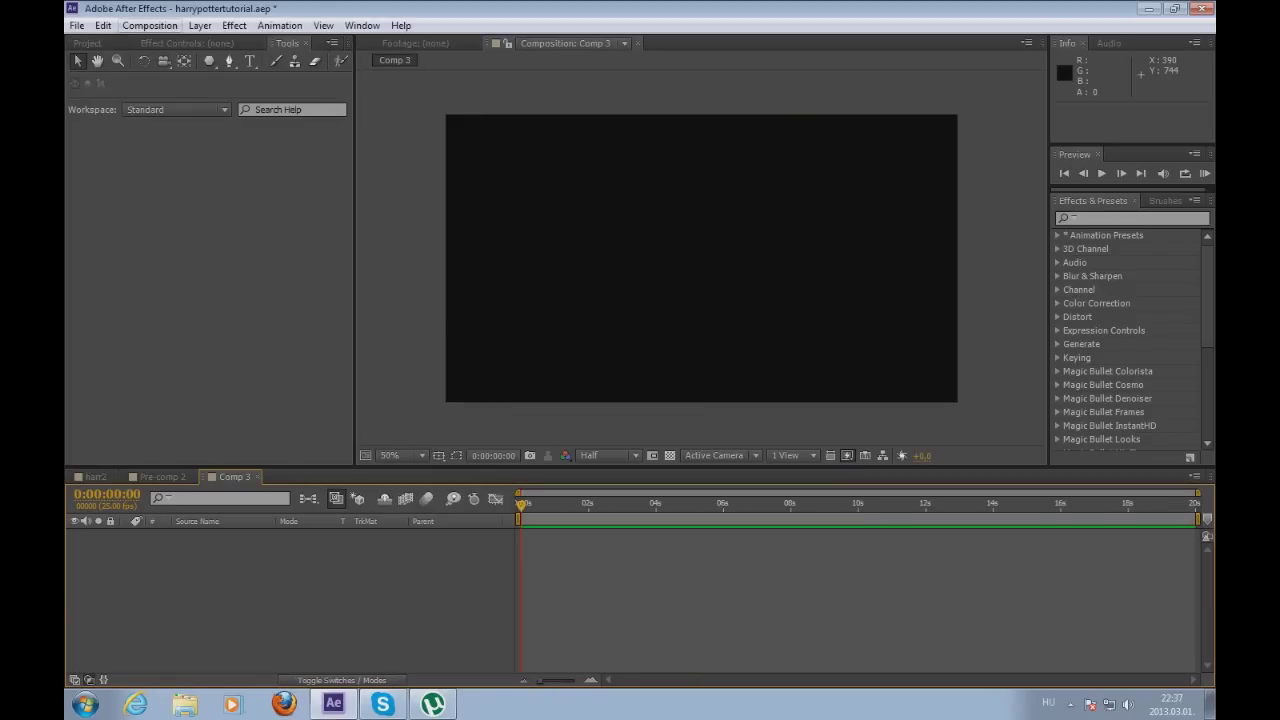
key("ctrl+0")
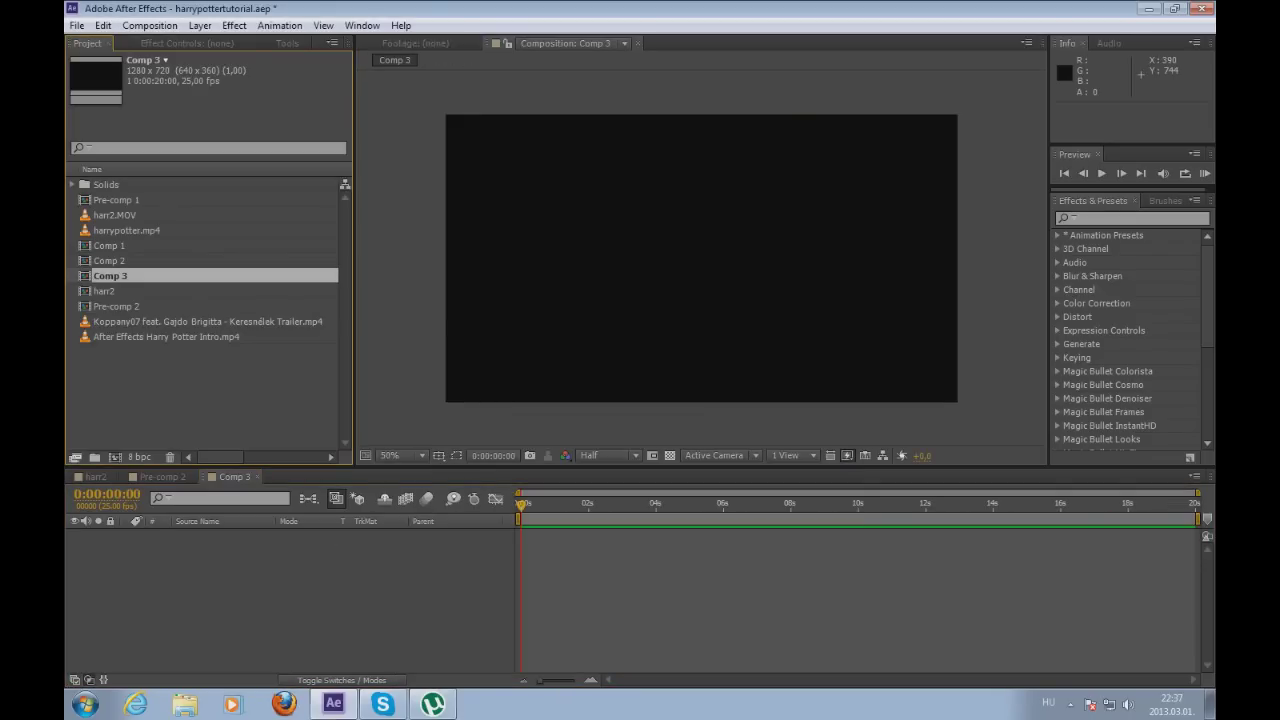
left_click_drag(115, 215, 701, 258)
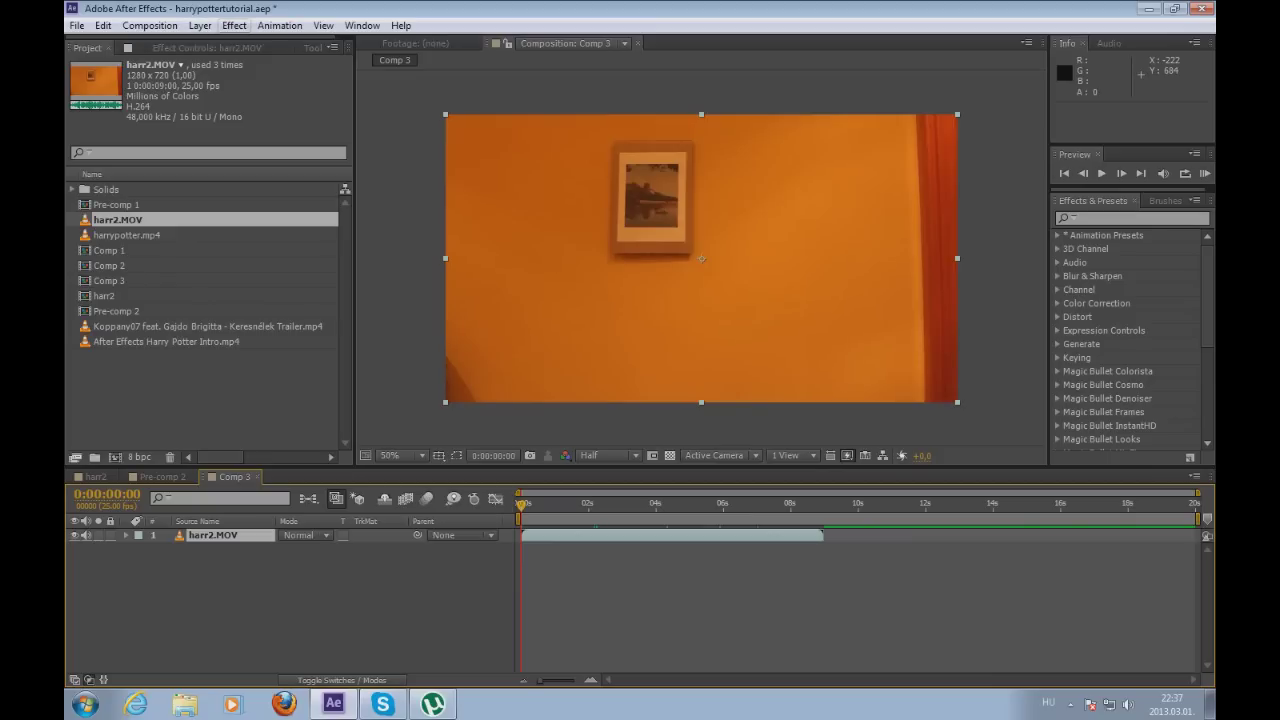
- Create a new black solid layer above the harr2.MOV footage
left_click(236, 26)
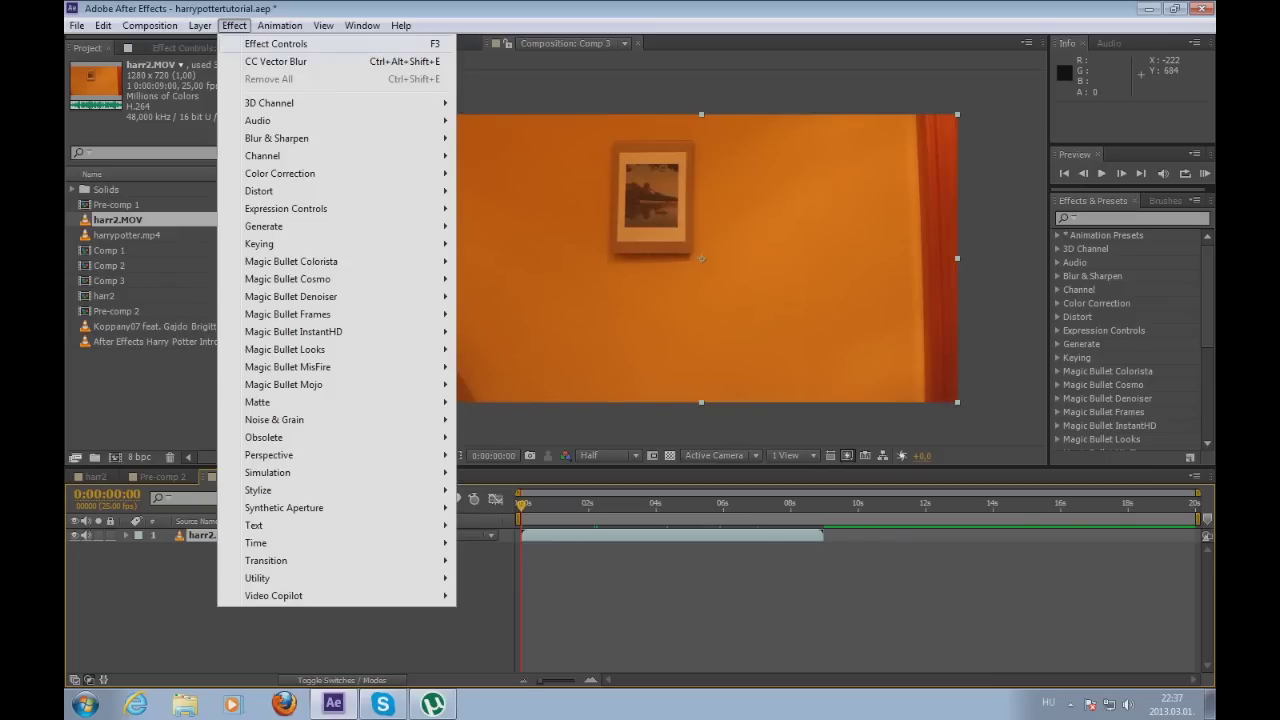
left_click(245, 42)
left_click(200, 26)
mouse_move(240, 43)
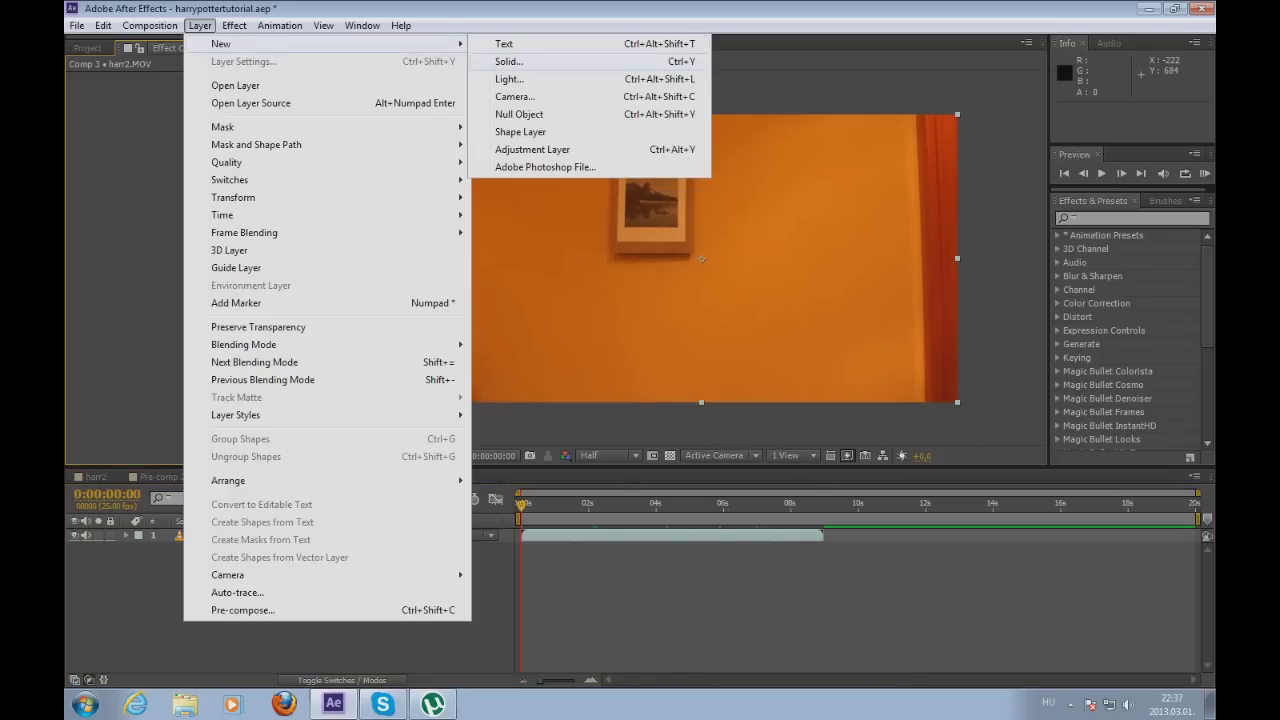
left_click(500, 61)
left_click(630, 447)
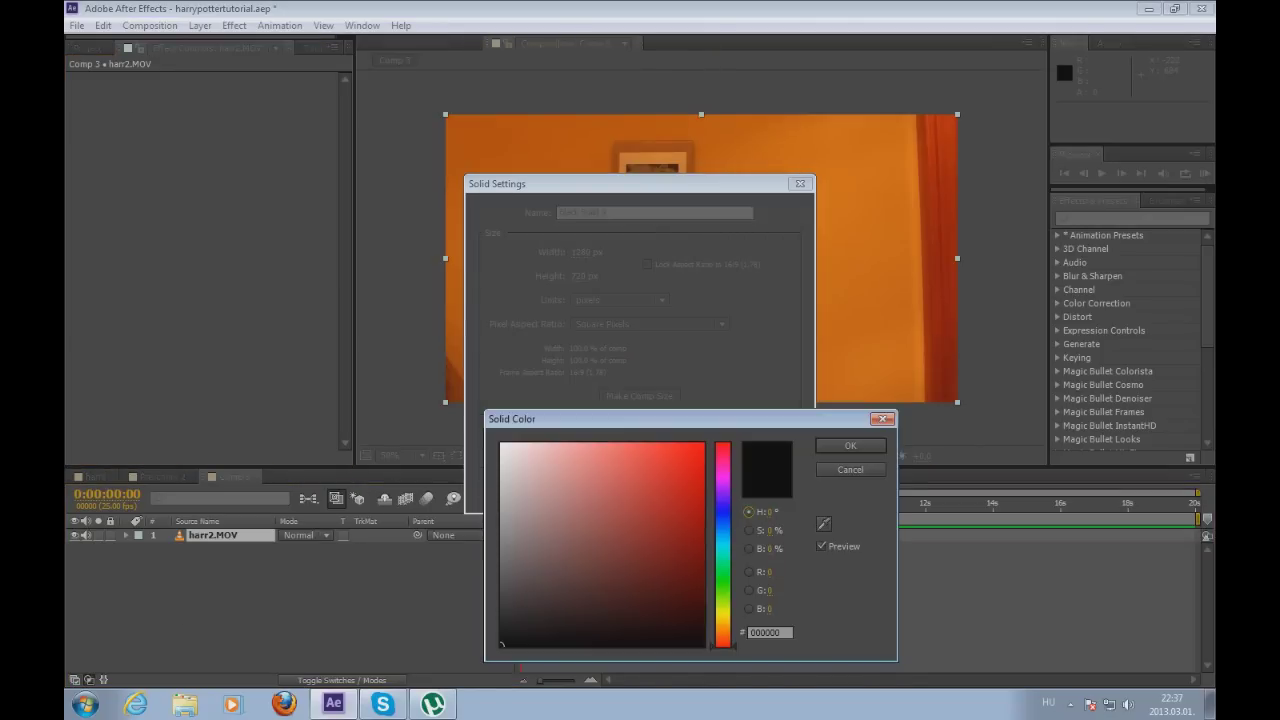
left_click(850, 445)
left_click(686, 491)
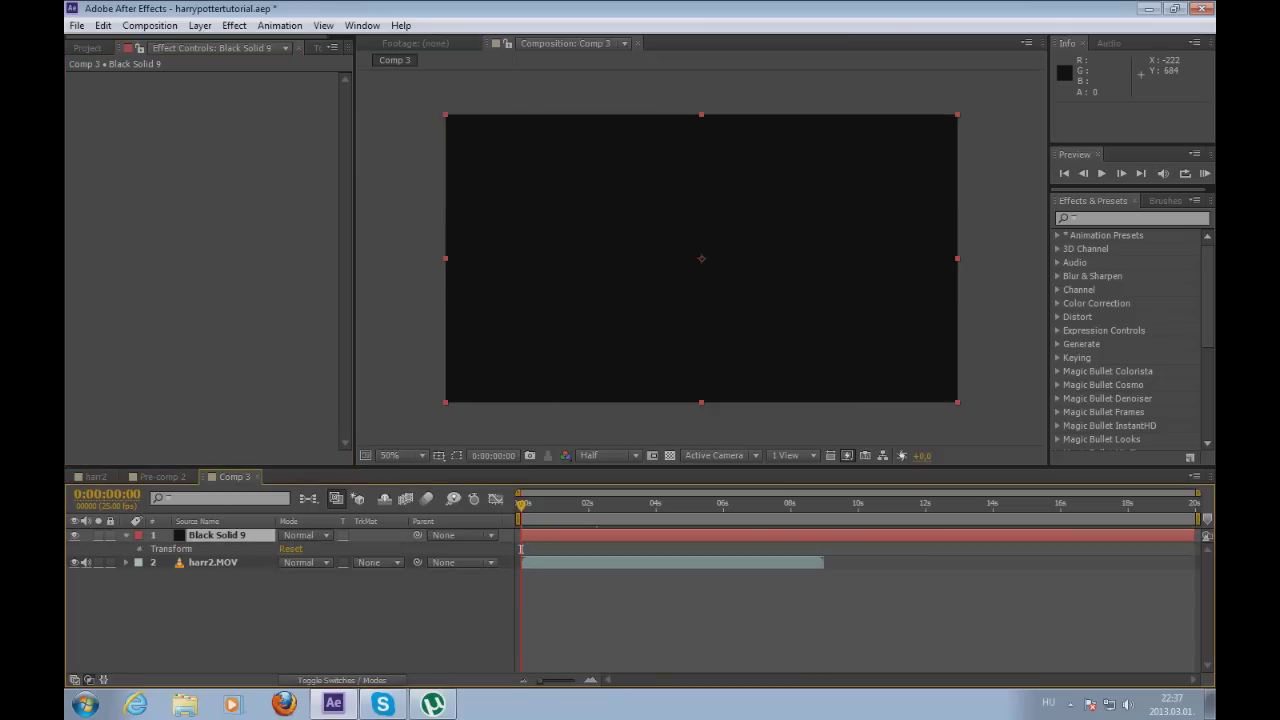
- Set the black solid's opacity to 50%, then collapse and deselect it
key("ctrl+grave")
left_click(293, 616)
type("50")
key("Return")
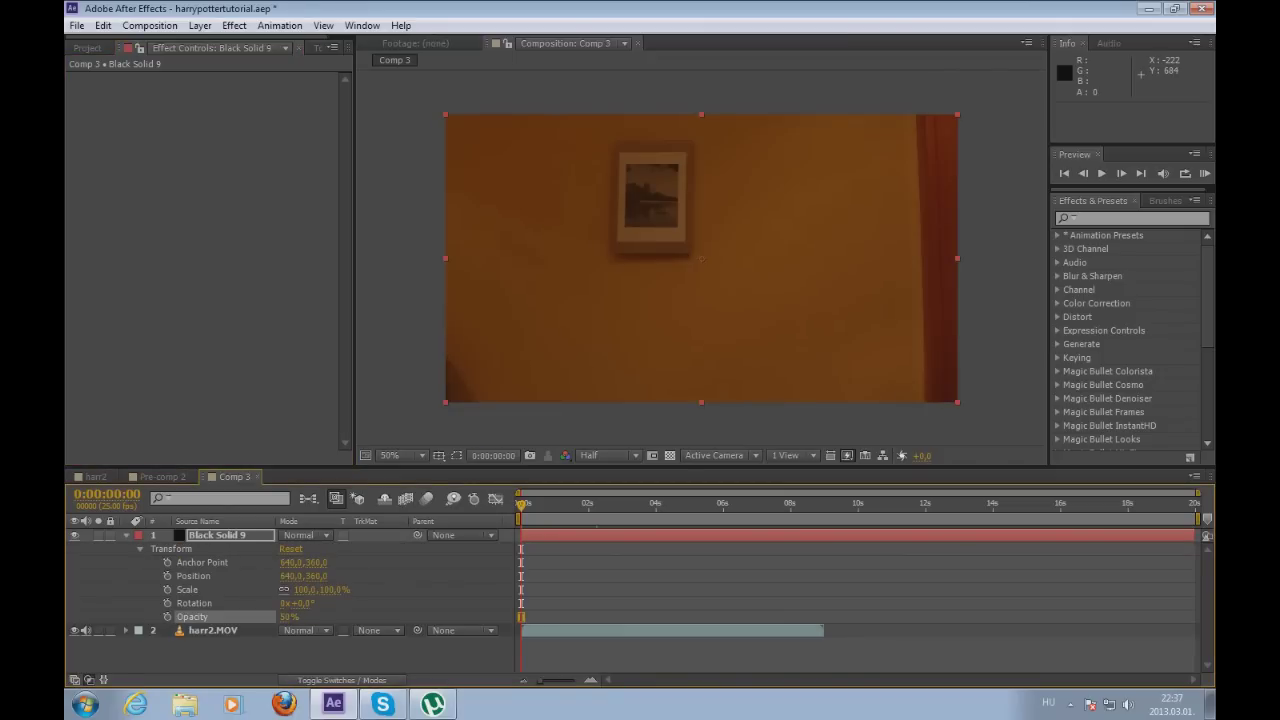
key("ctrl+grave")
key("F2")
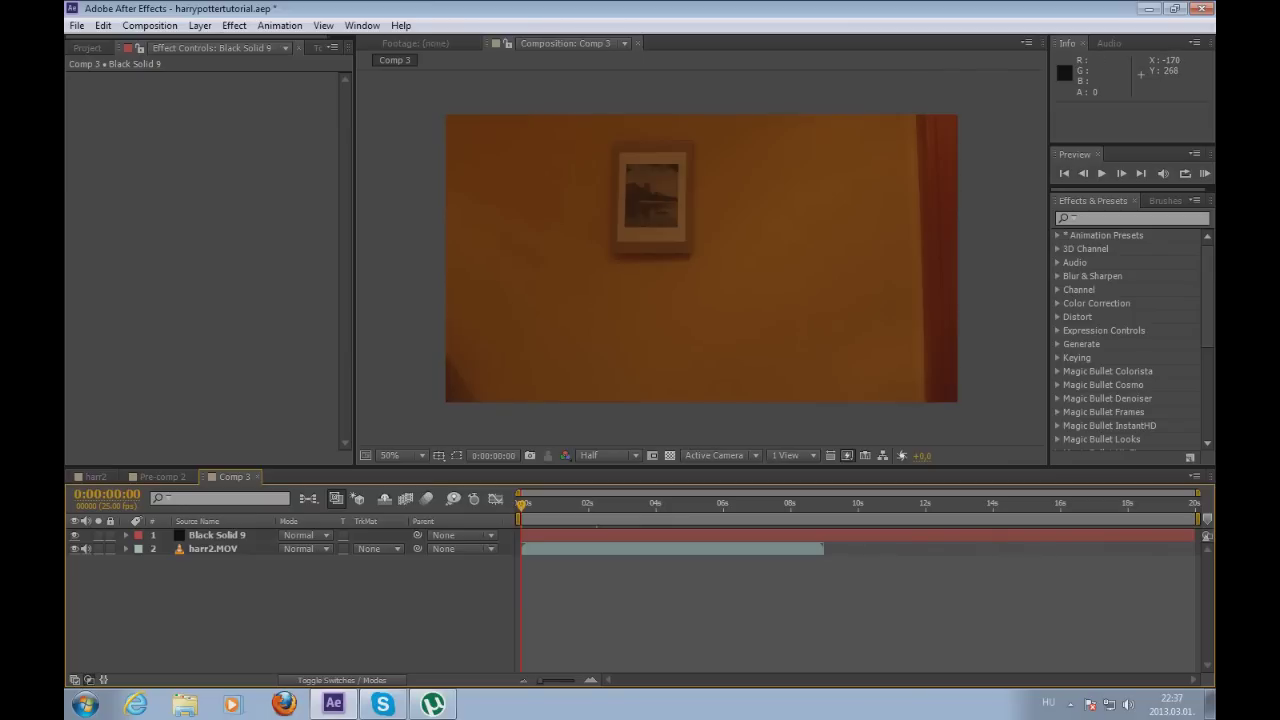
- Apply Curves to harr2.MOV and drag two curve points to darken the footage
left_click(234, 25)
left_click(212, 549)
left_click(234, 25)
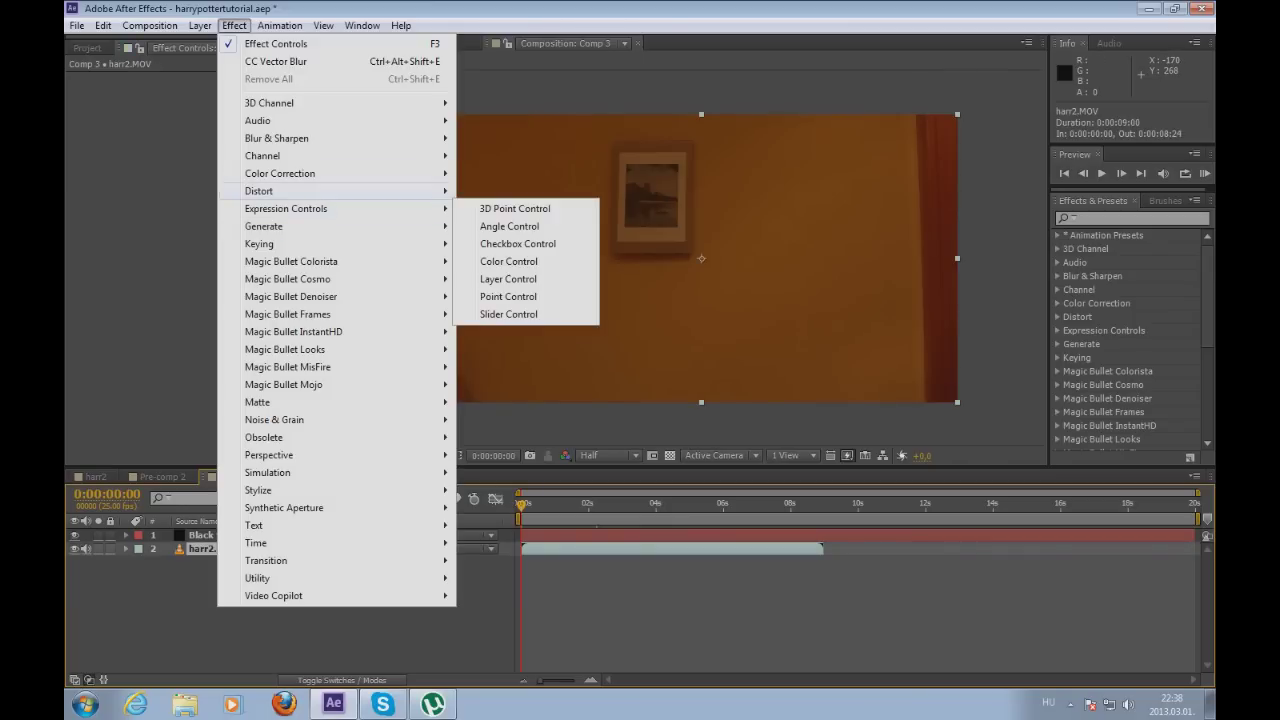
mouse_move(300, 173)
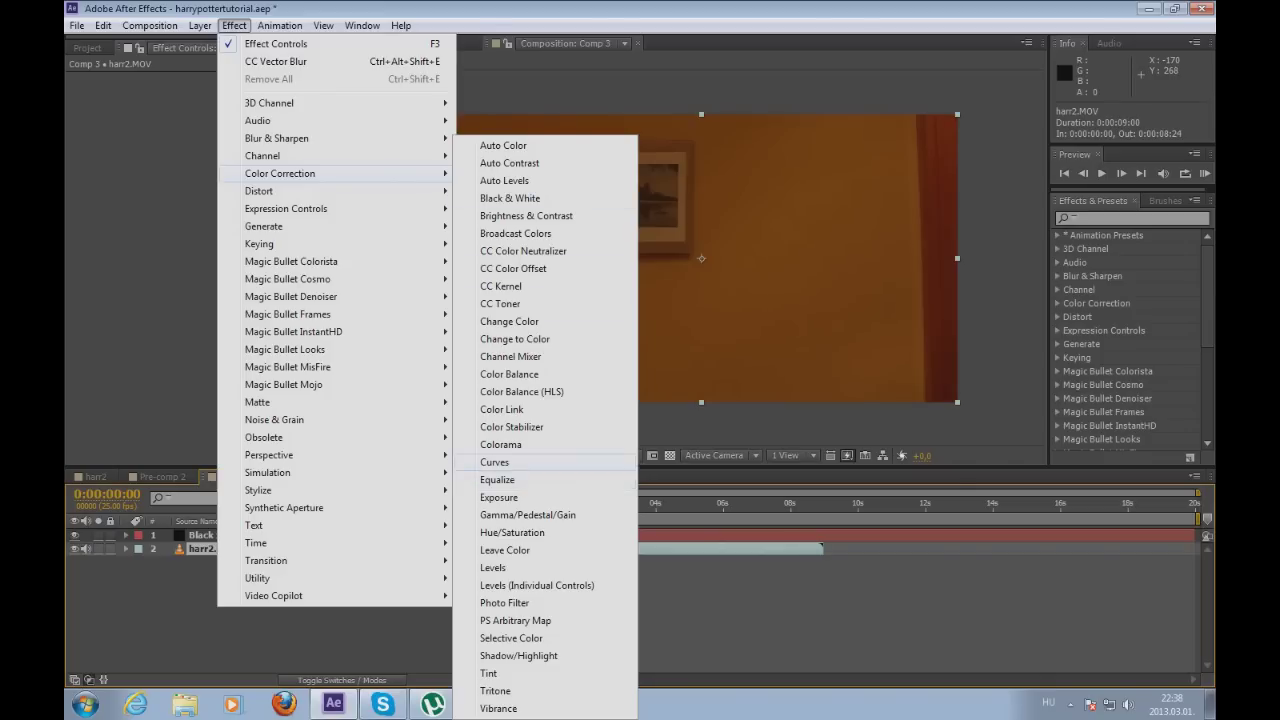
left_click(495, 462)
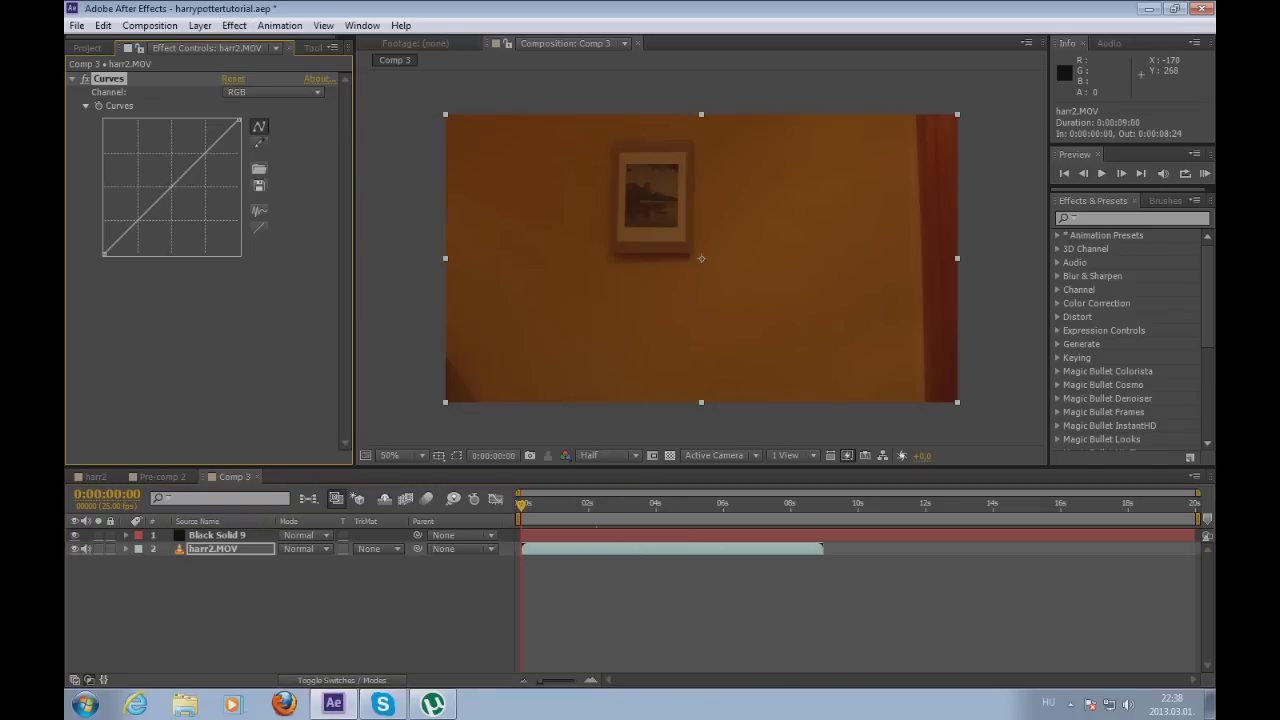
mouse_move(172, 187)
left_mouse_down()
mouse_move(210, 203)
mouse_move(204, 189)
left_mouse_up()
mouse_move(160, 252)
left_mouse_down()
mouse_move(169, 226)
mouse_move(211, 198)
left_mouse_up()
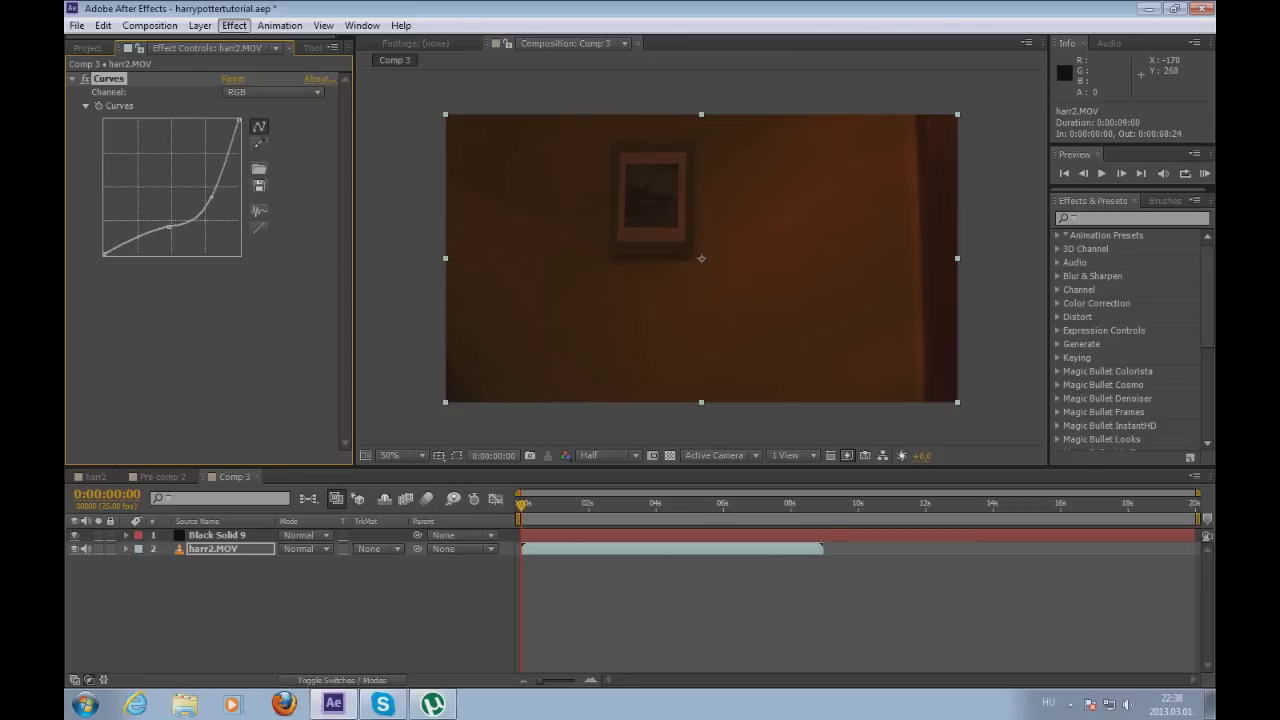
left_click(234, 25)
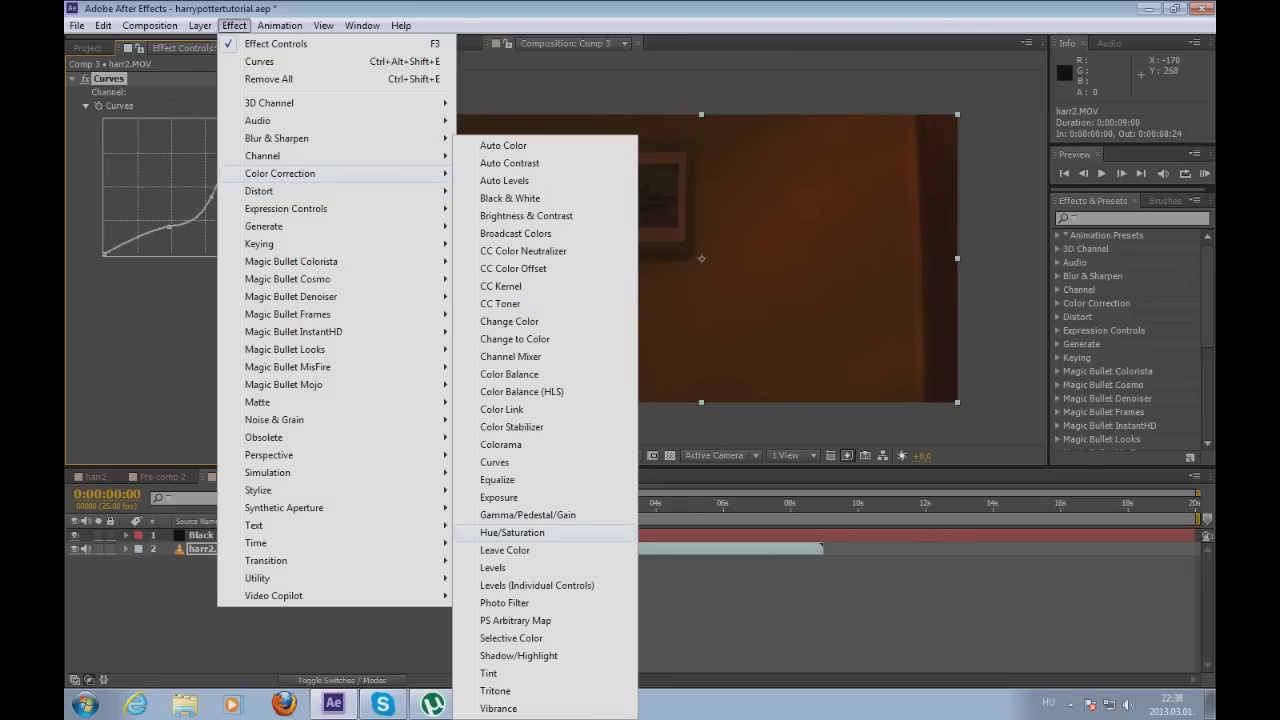
- Add Hue/Saturation to the footage and drag Master Saturation down
left_click(512, 532)
key("space")
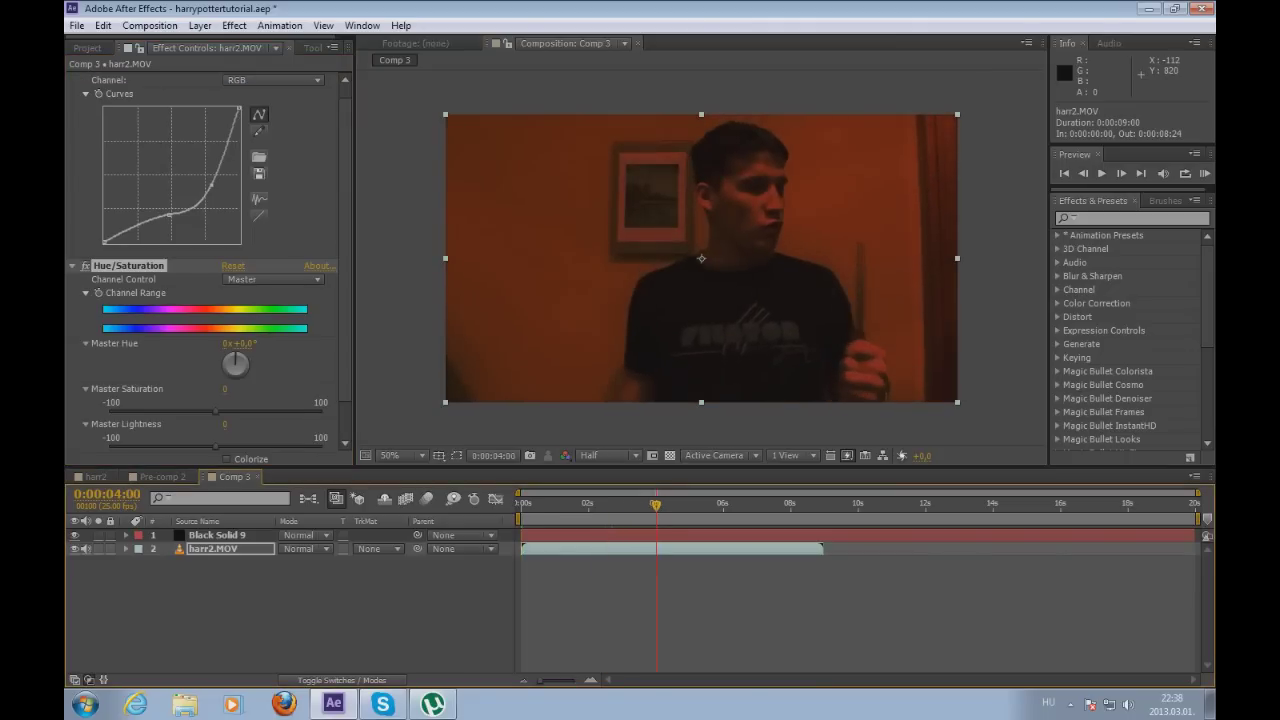
scroll(209, 268, "down", 1)
mouse_move(215, 376)
left_mouse_down()
mouse_move(181, 376)
mouse_move(322, 376)
mouse_move(108, 376)
mouse_move(196, 388)
mouse_move(155, 388)
left_mouse_up()
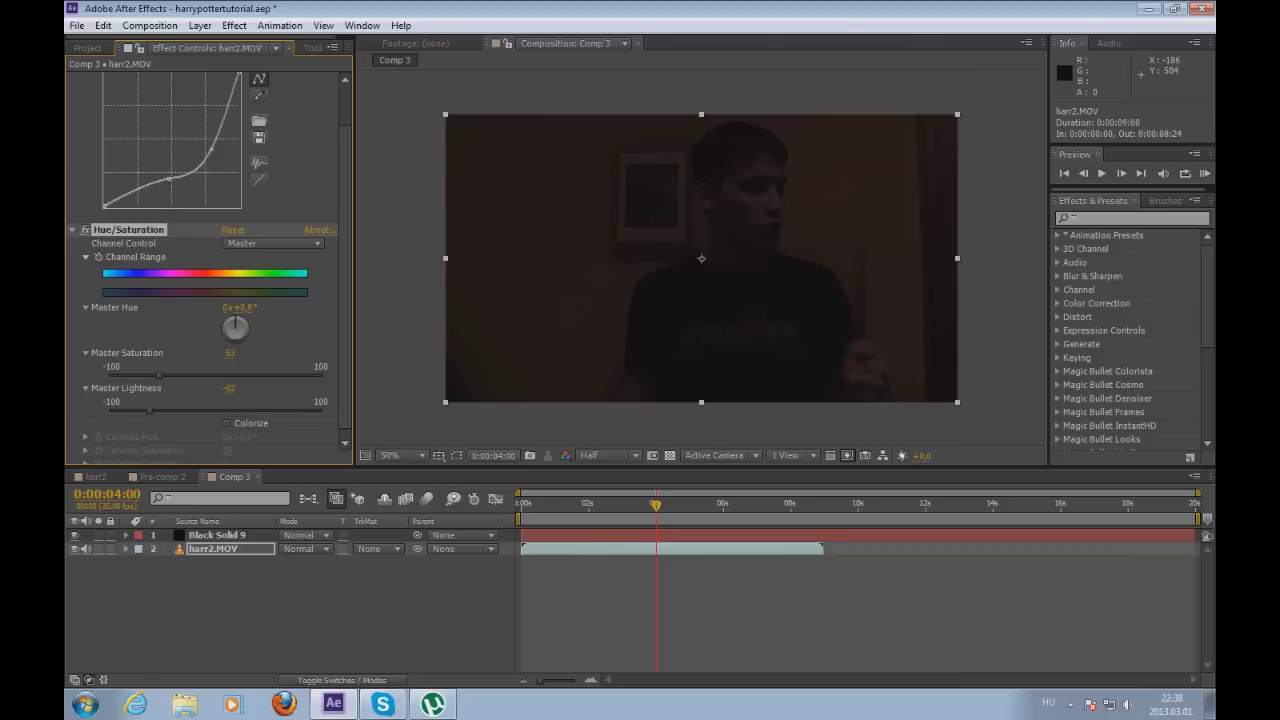
- Steepen the Curves graph, lower Master Saturation further, and collapse both effects
left_click_drag(168, 178, 168, 215)
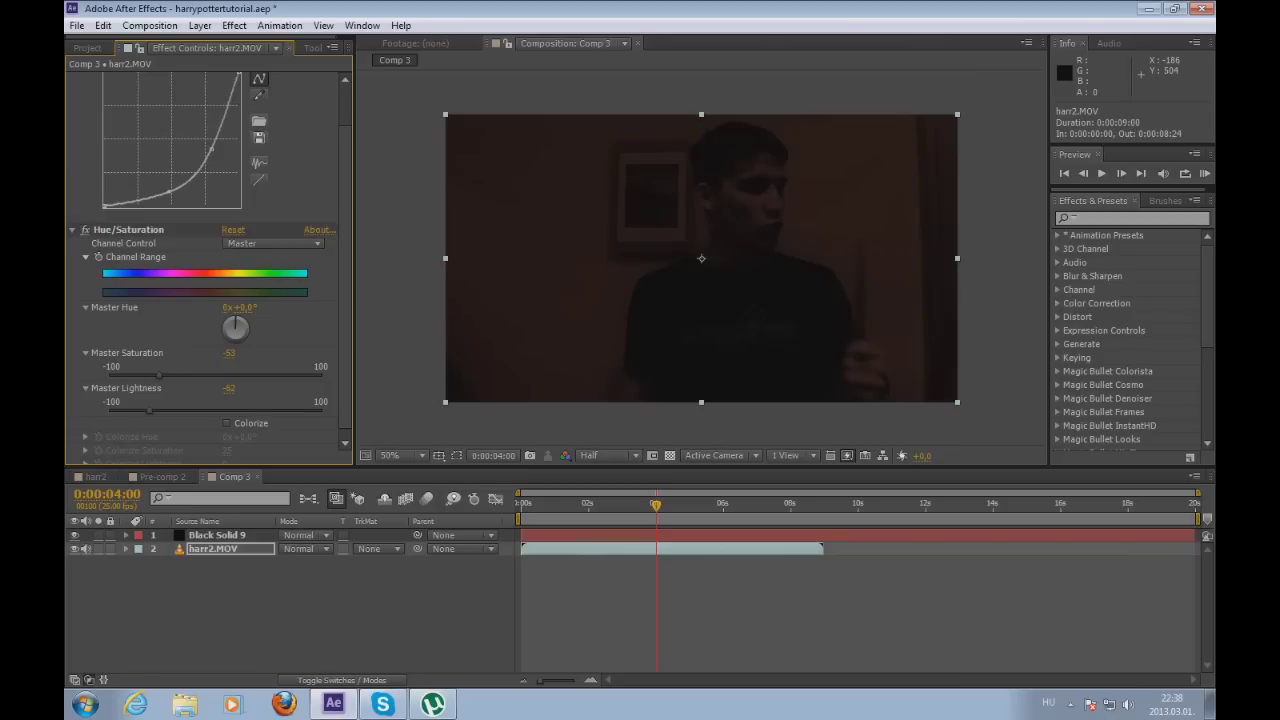
mouse_move(190, 172)
left_mouse_down()
mouse_move(195, 186)
mouse_move(170, 190)
left_mouse_up()
left_click_drag(159, 375, 142, 410)
scroll(209, 268, "up", 2)
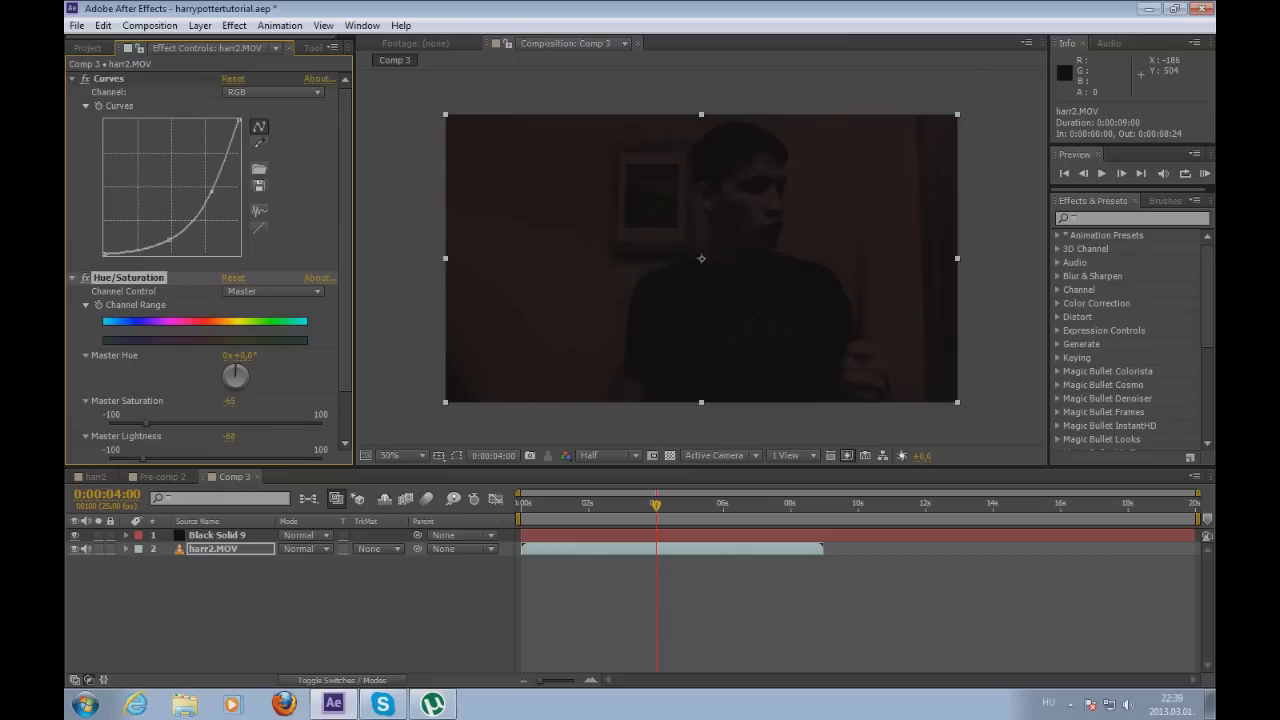
left_click(72, 78)
left_click(72, 92)
mouse_move(656, 505)
left_mouse_down()
mouse_move(625, 505)
mouse_move(743, 505)
left_mouse_up()
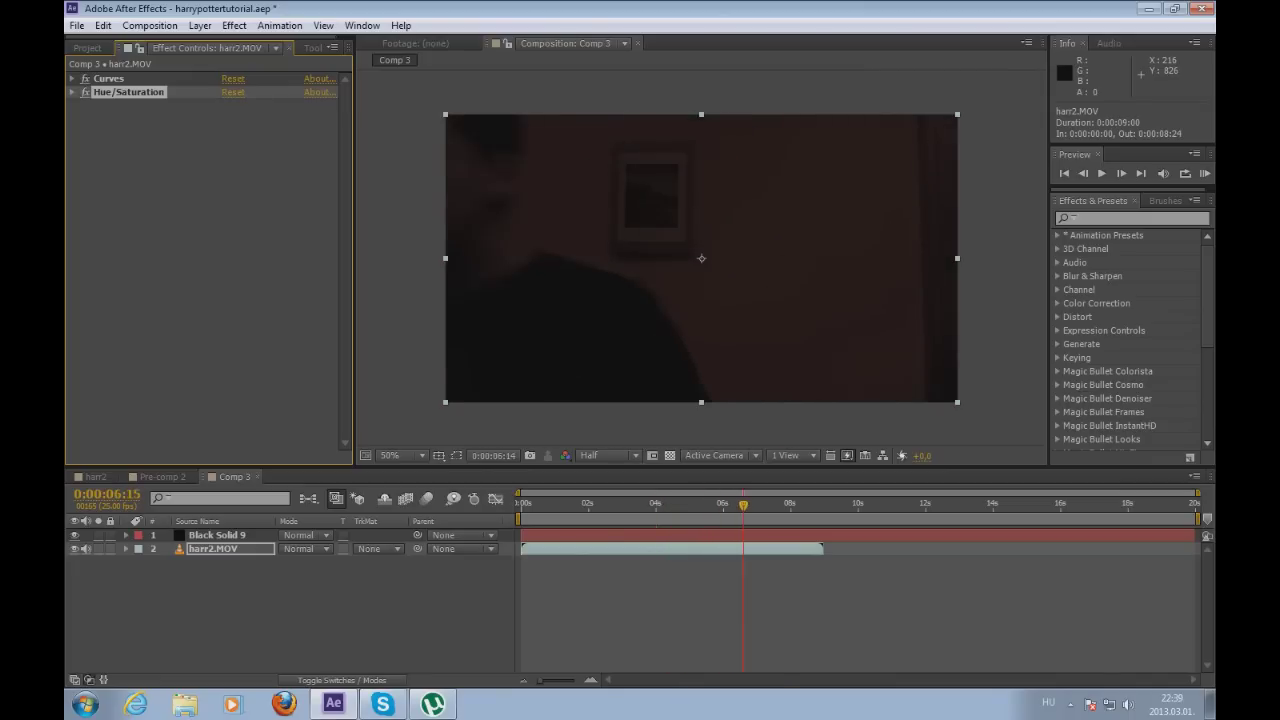
- At 0:00:01:16, create a new solid layer, Black Solid 10
left_click(577, 497)
key("ctrl+shift+a")
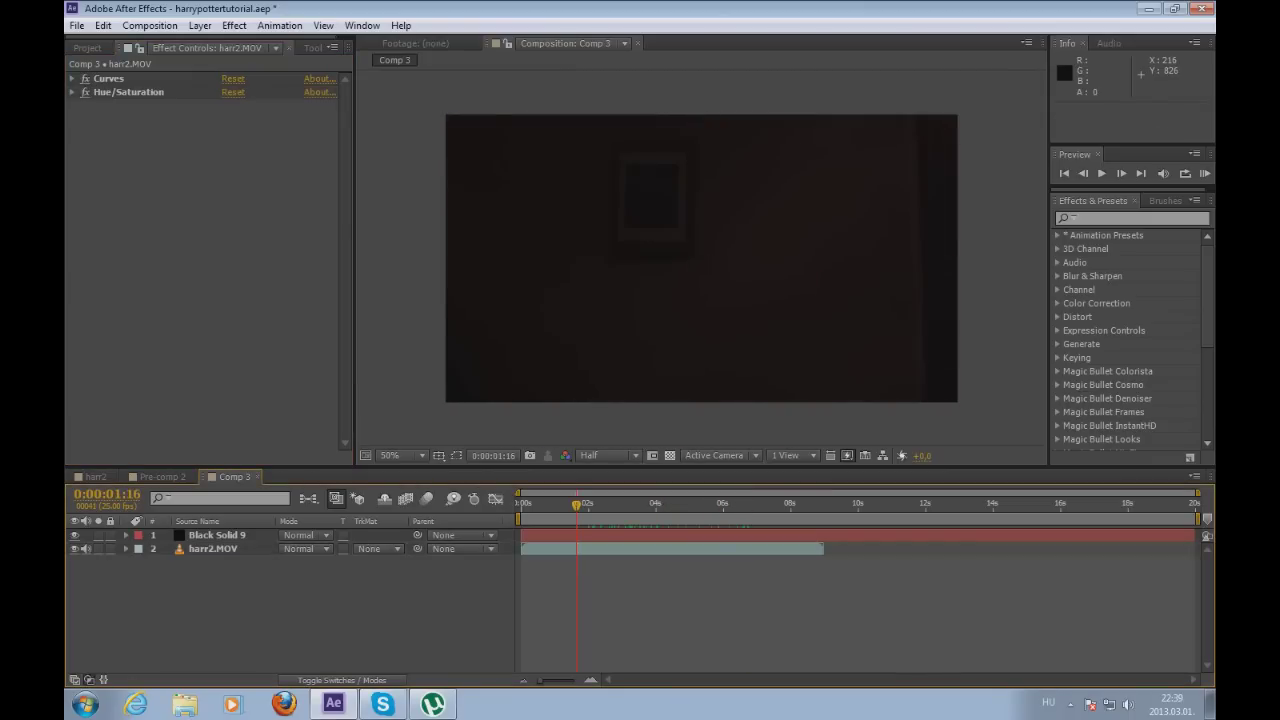
left_click(200, 25)
mouse_move(214, 40)
left_click(500, 57)
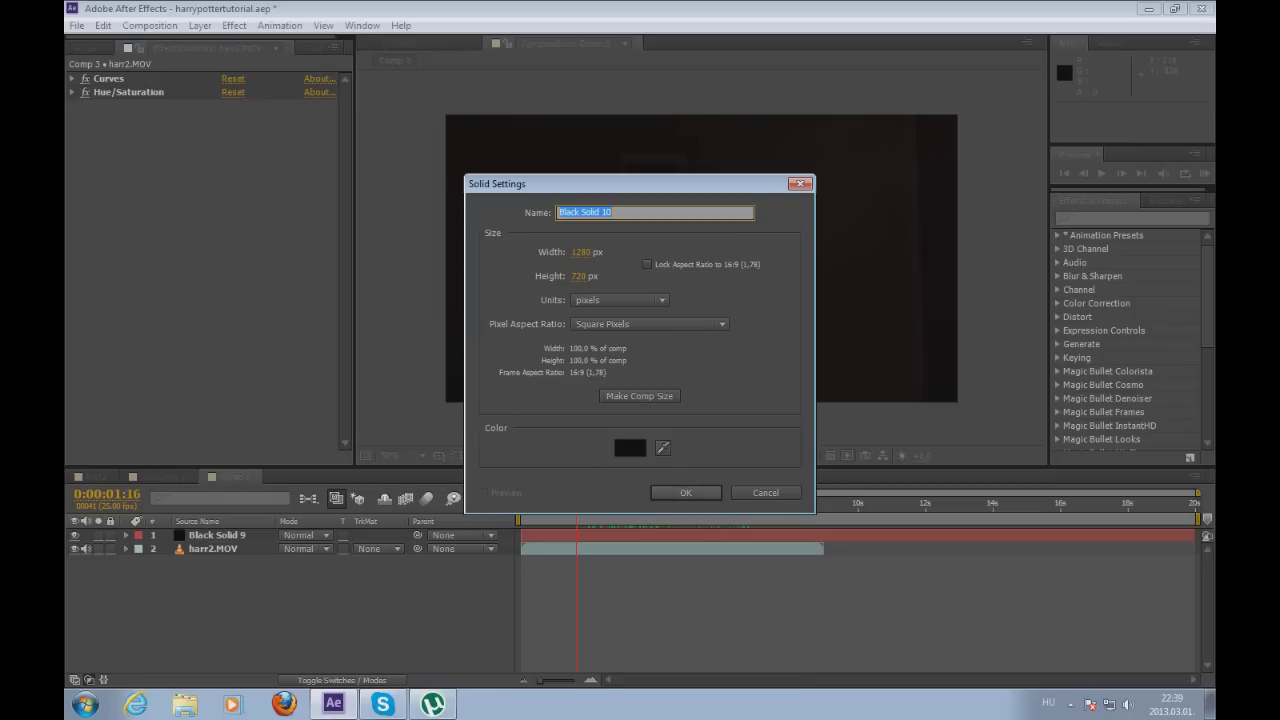
key("Return")
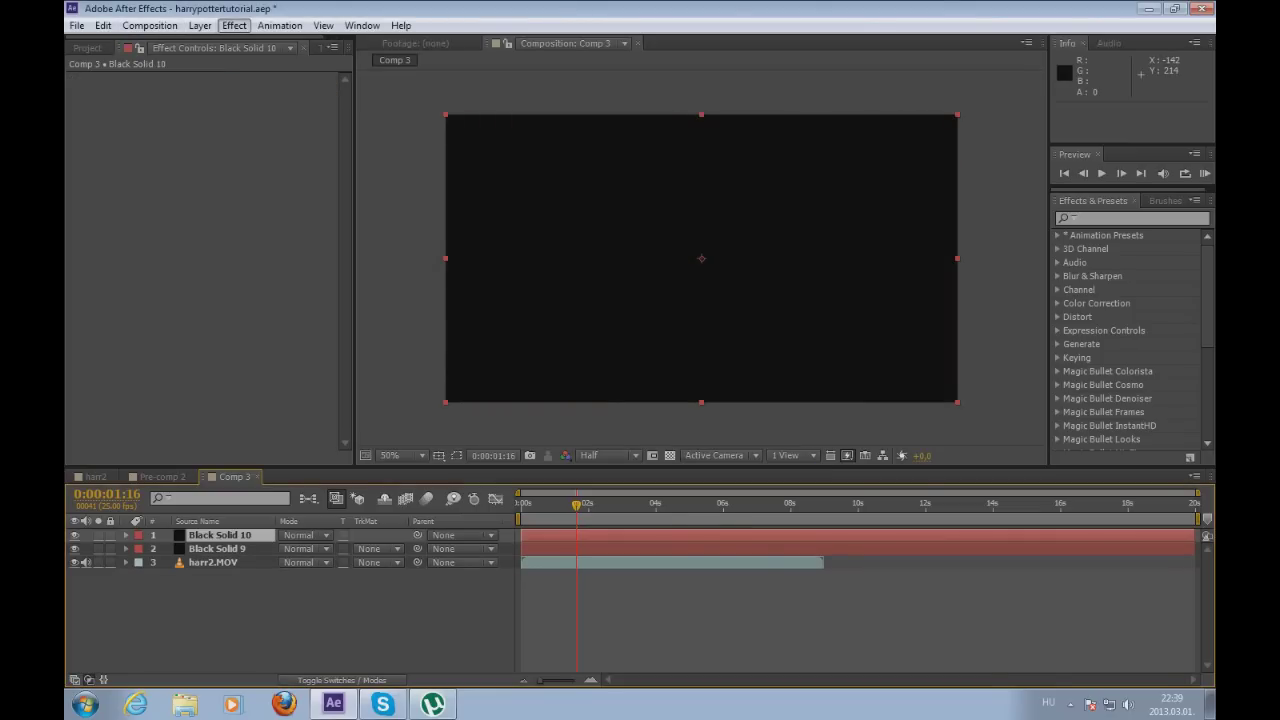
- Search effects for 'lens' and apply Lens Flare to Black Solid 10
left_click(234, 25)
key("Escape")
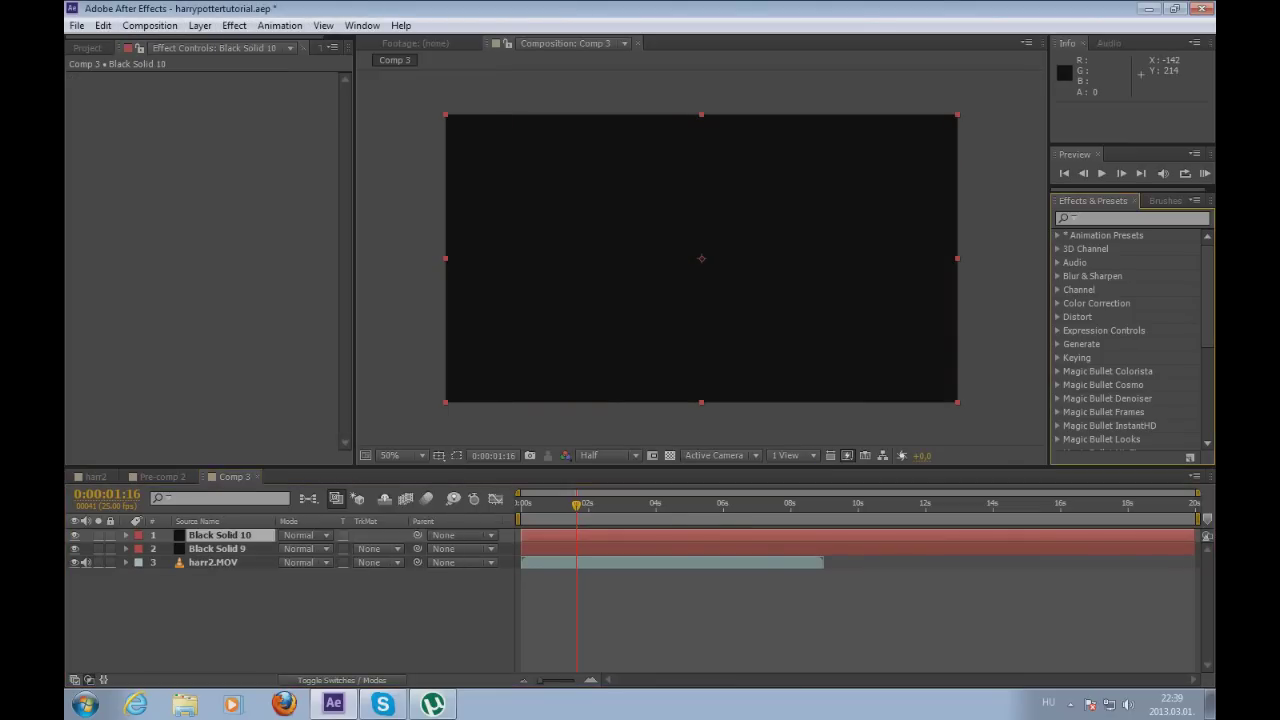
left_click(1130, 218)
type("lens")
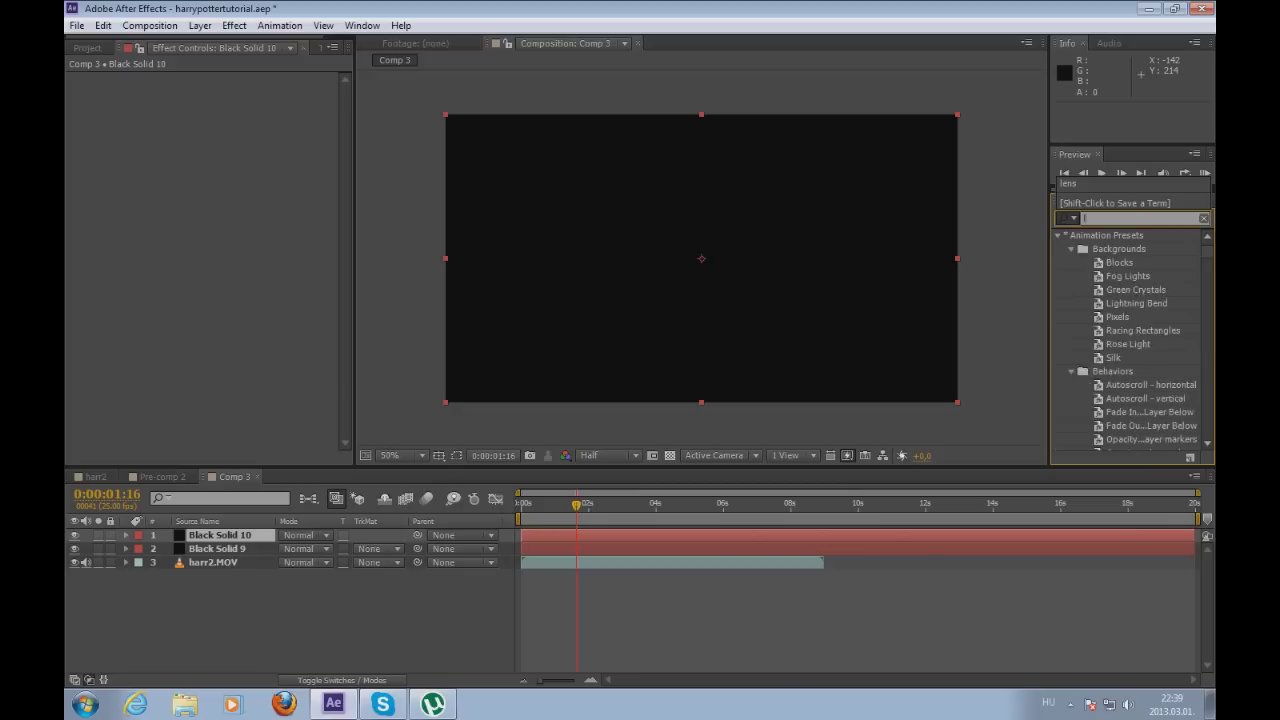
left_click(1113, 303)
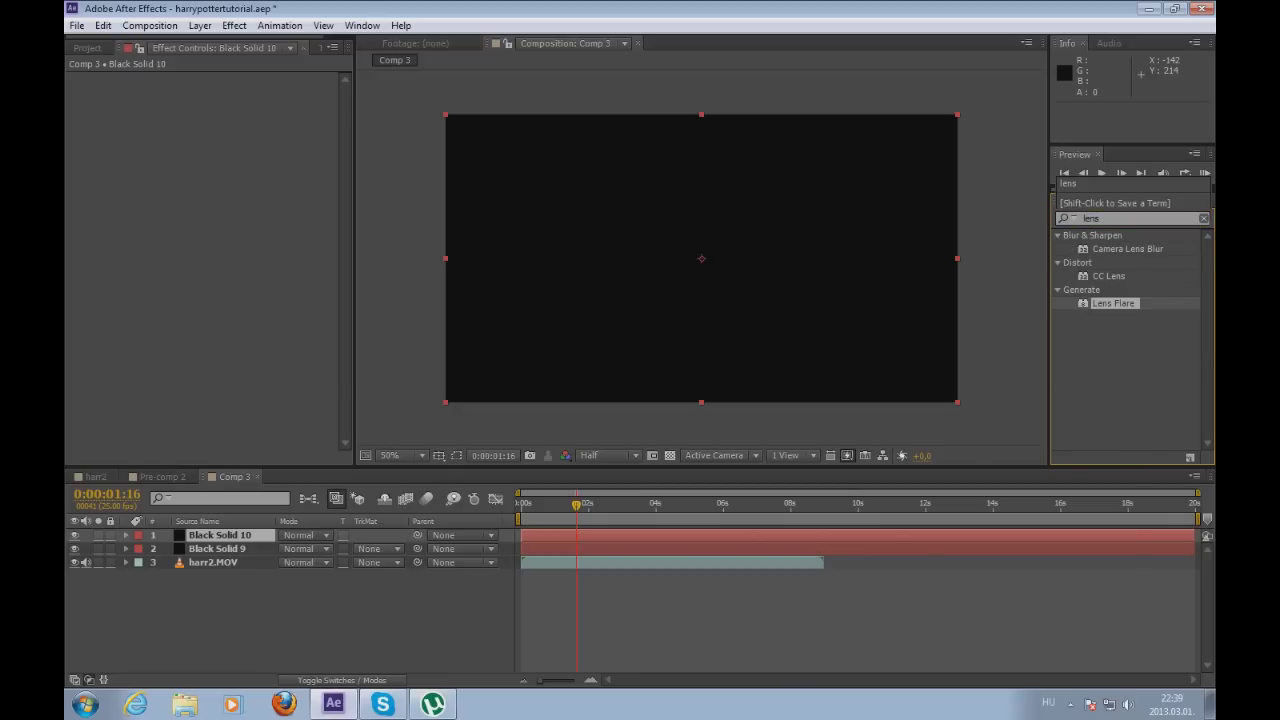
left_click_drag(1113, 303, 700, 260)
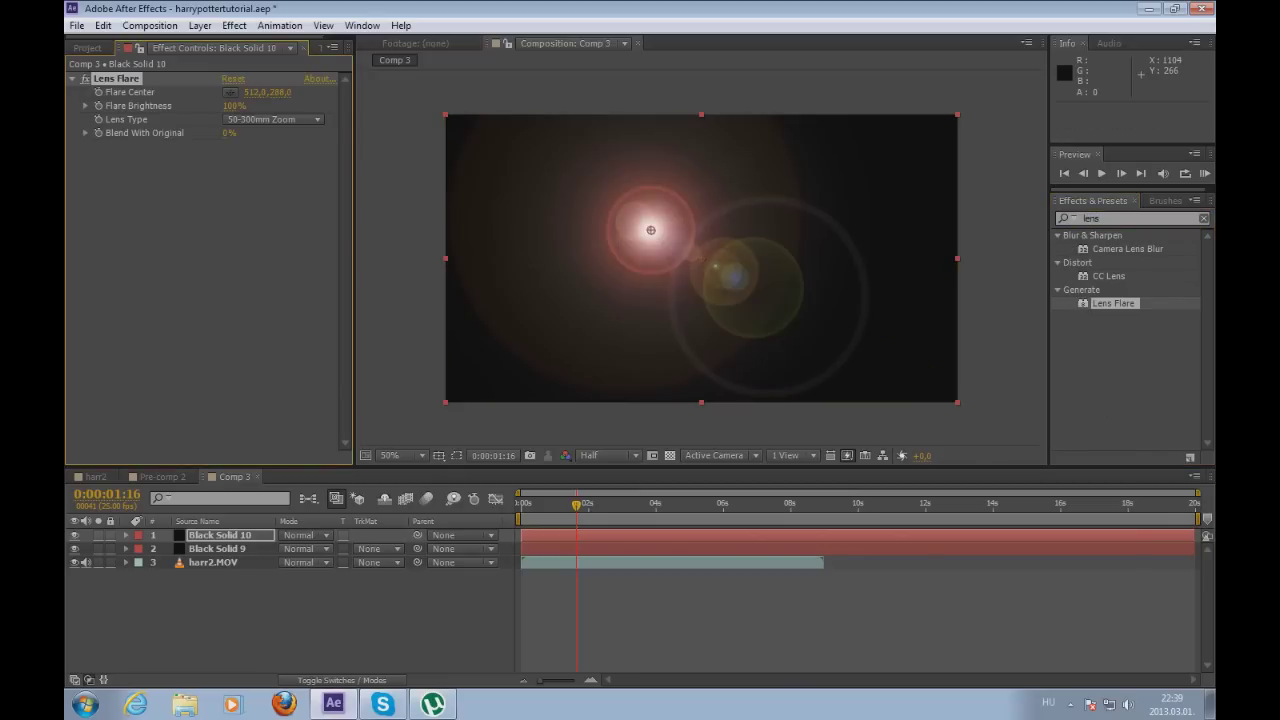
- Browse the Effect menu without adding anything, then reselect Black Solid 10
left_click(234, 25)
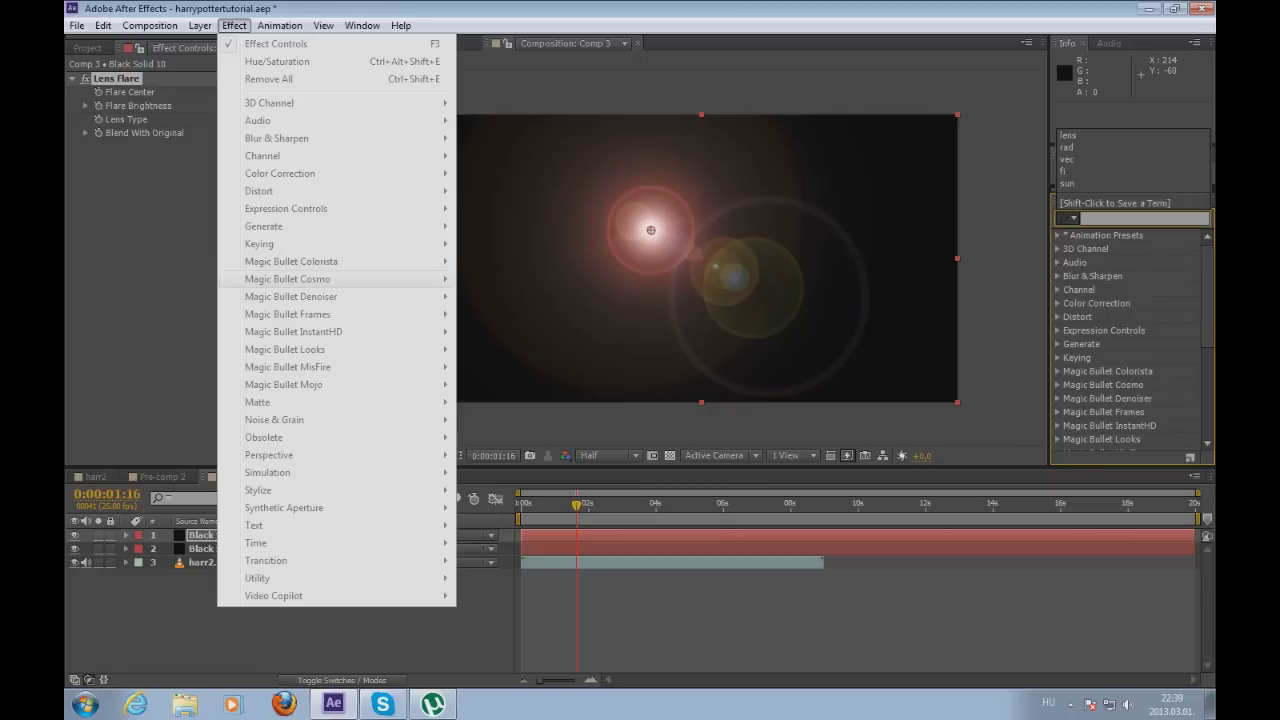
left_click(201, 562)
left_click(234, 25)
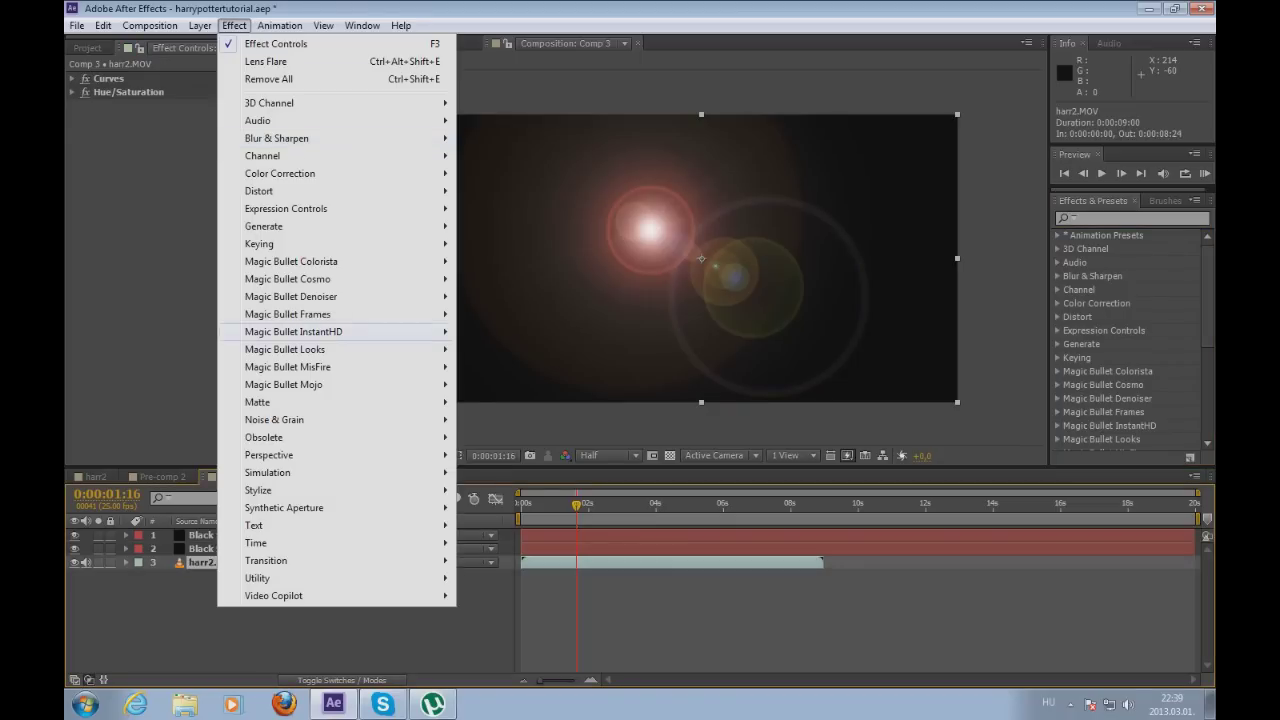
mouse_move(300, 226)
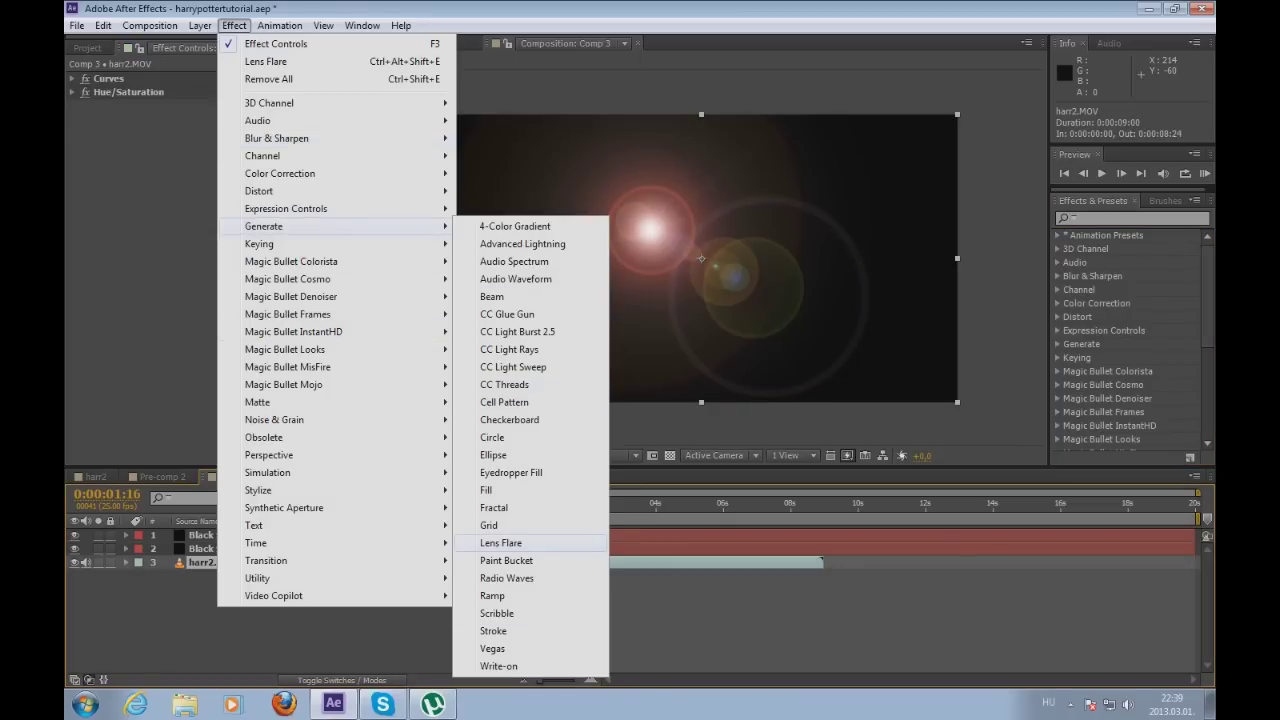
key("Escape")
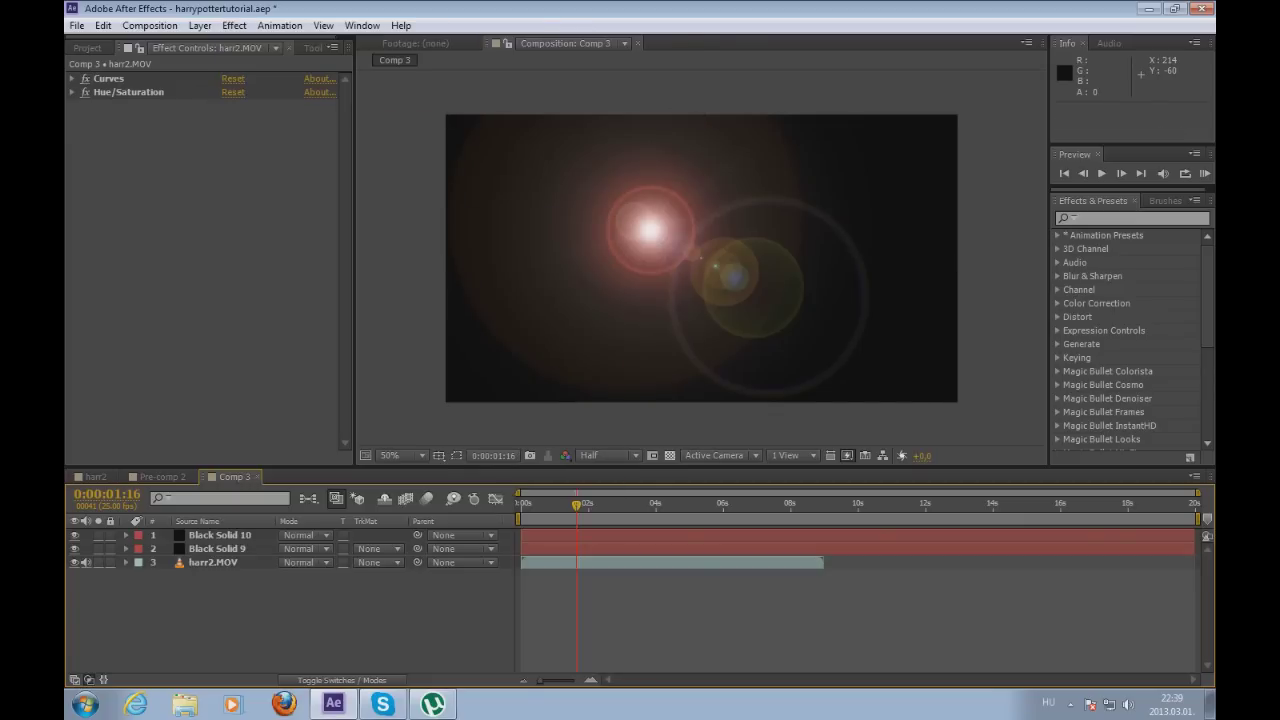
left_click(220, 535)
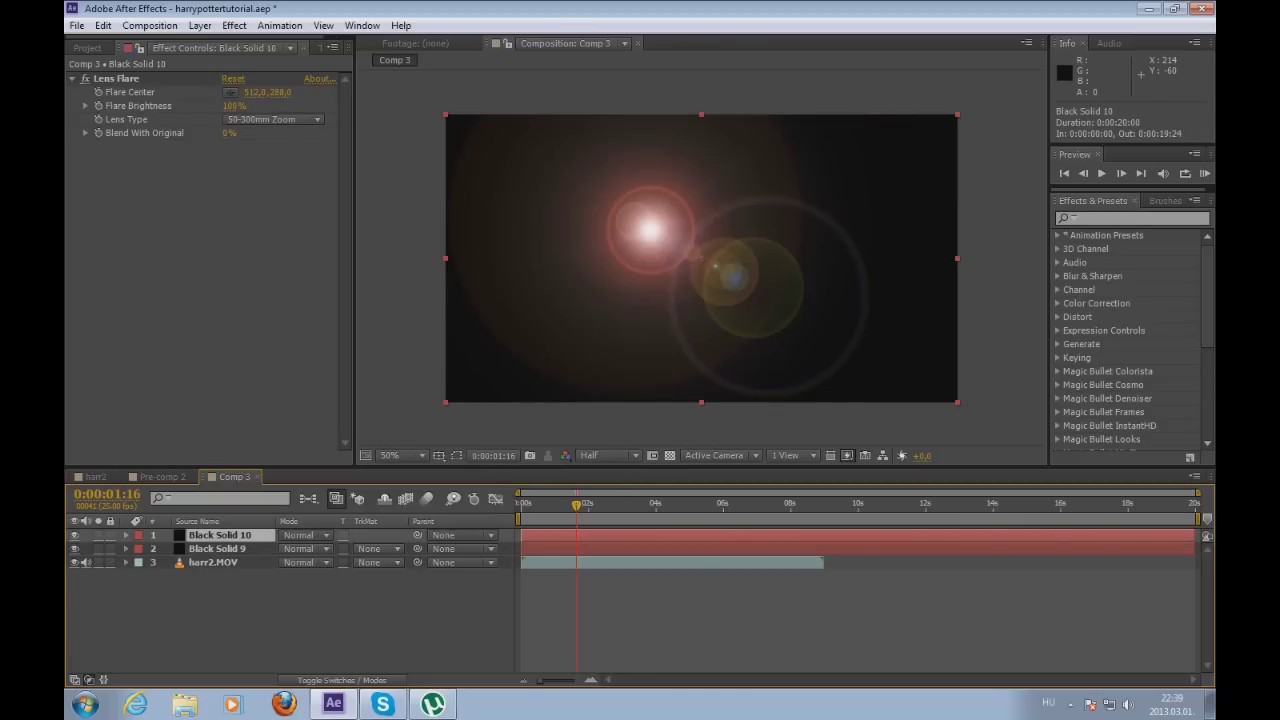
- Rename the Black Solid 10 layer to 'flare'
key("Return")
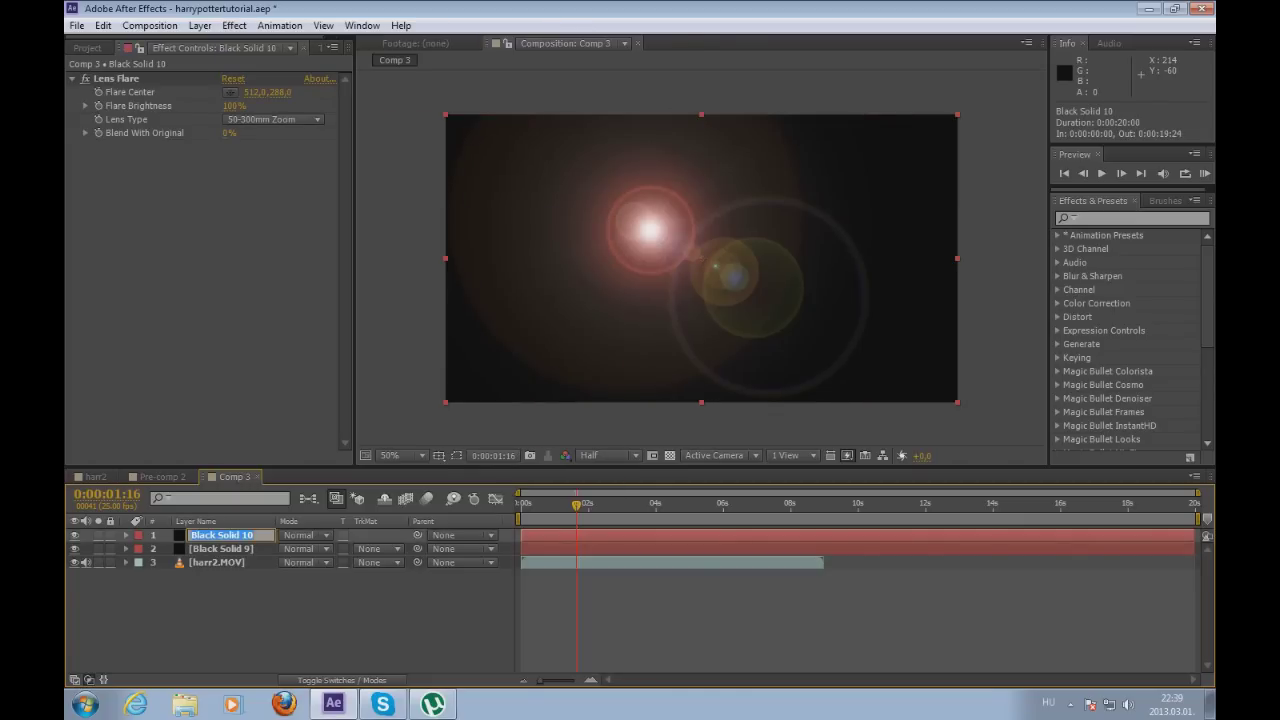
key("BackSpace")
type("are")
key("Return")
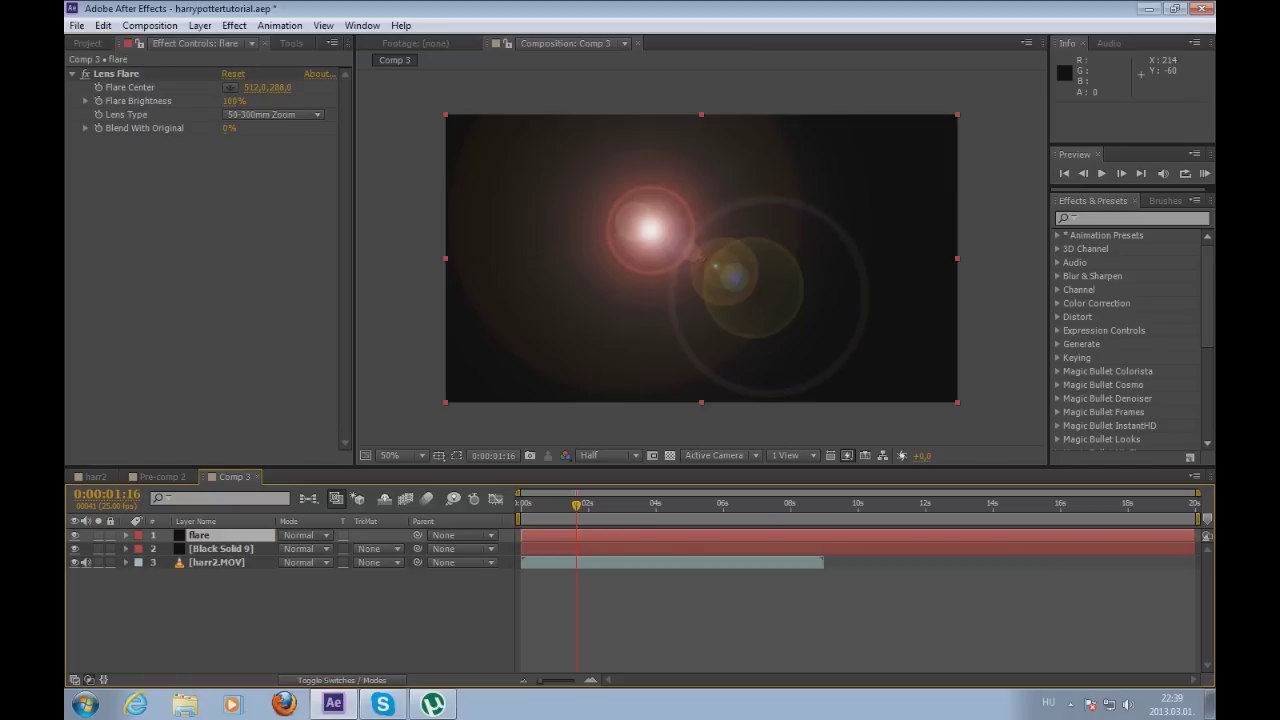
- Set the Lens Flare to 105mm Prime with Flare Brightness 78%
left_click(274, 114)
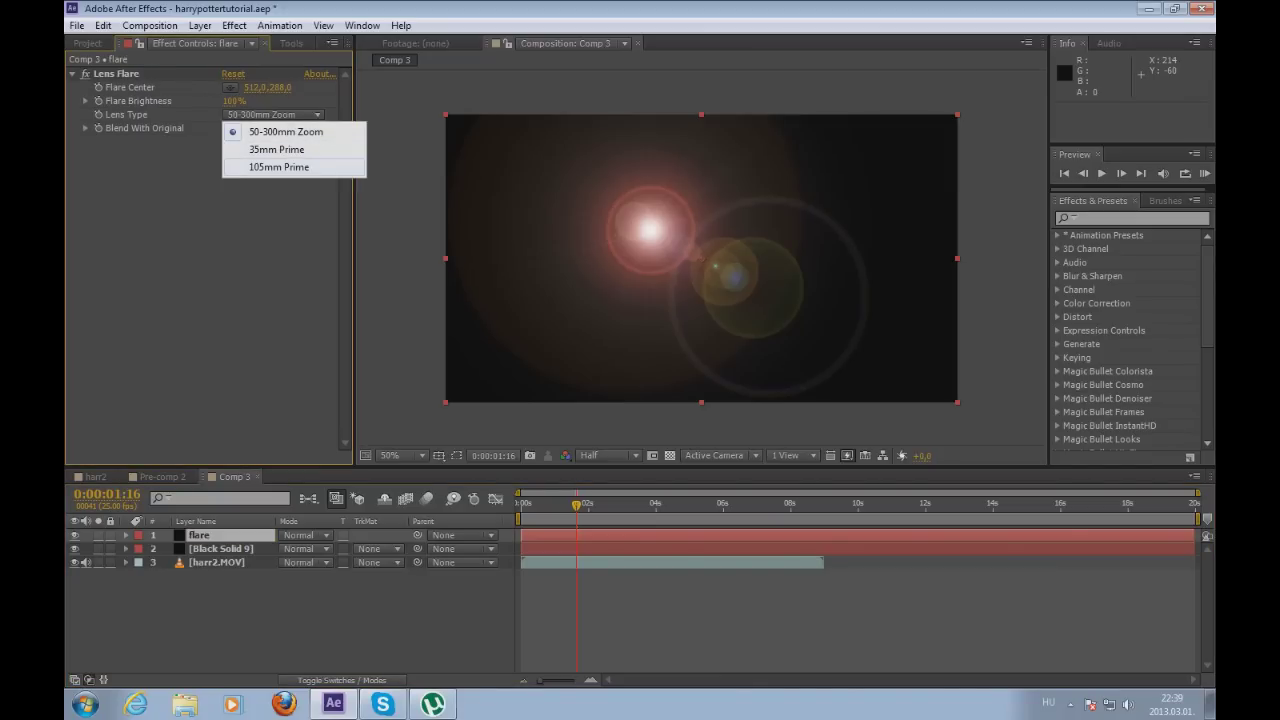
left_click(279, 167)
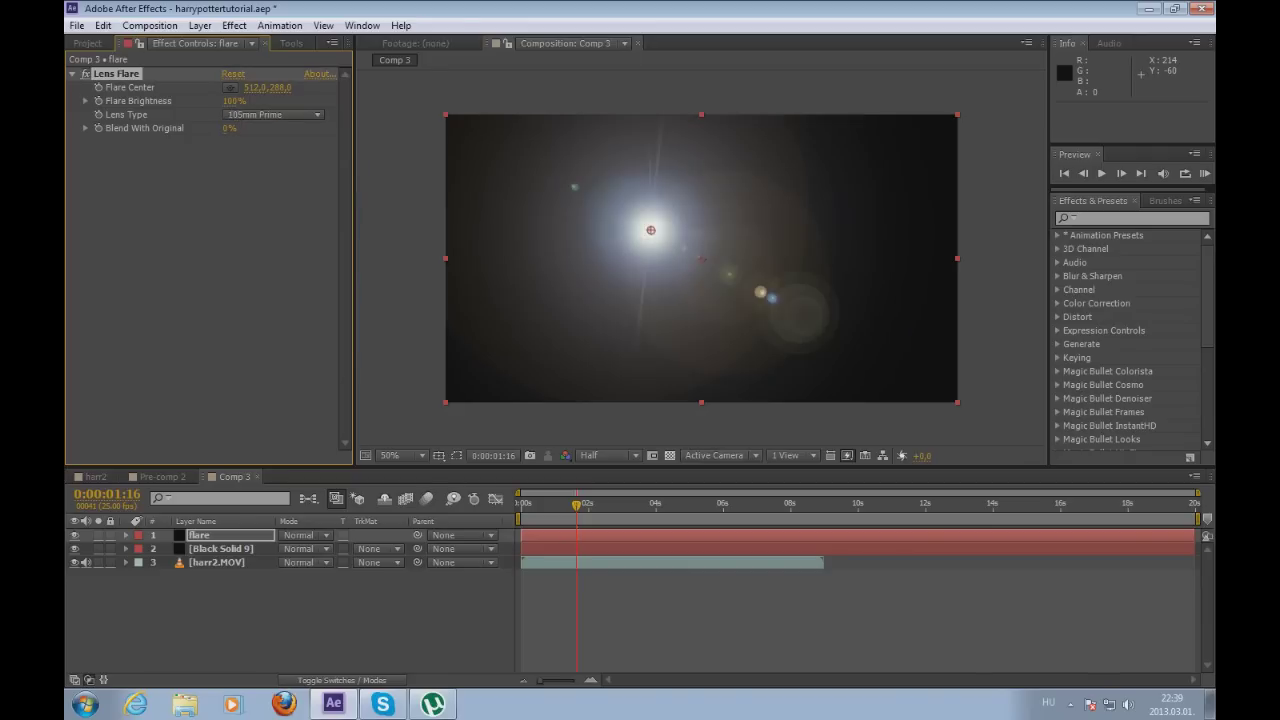
left_click(234, 101)
type("7")
type("8")
key("Return")
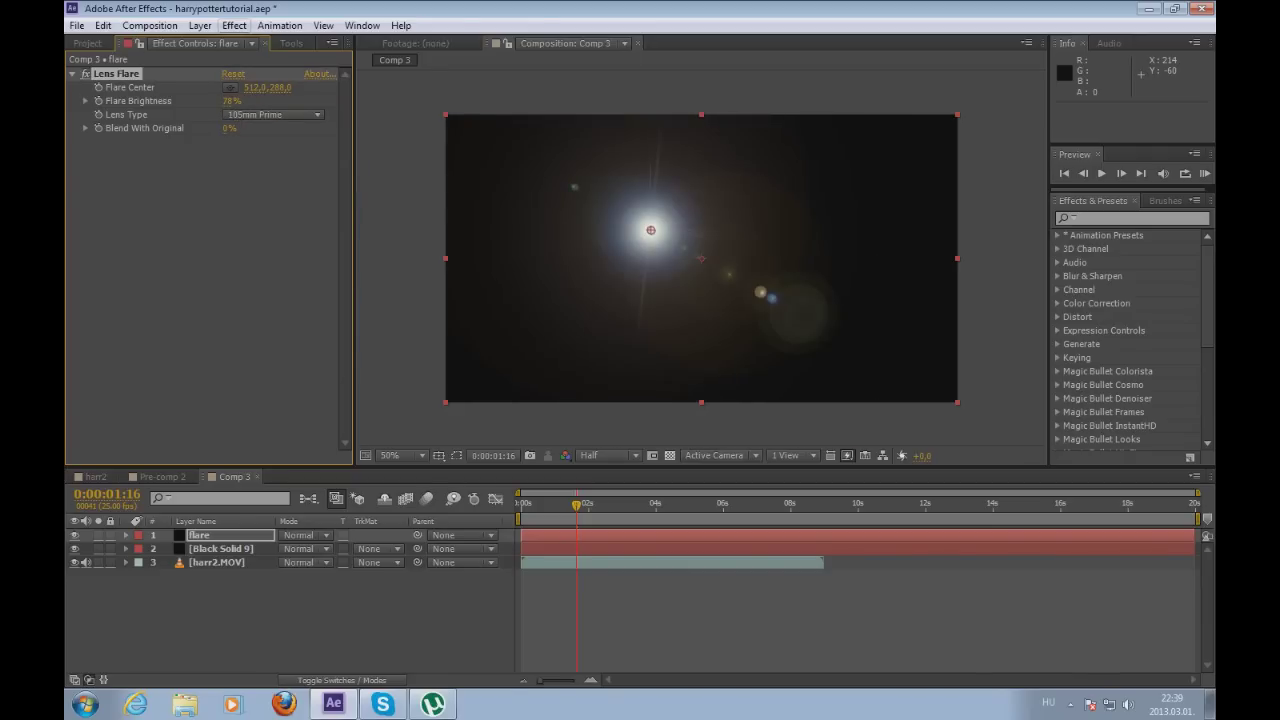
- Add CC Radial Blur from Blur & Sharpen to the flare layer
left_click(234, 25)
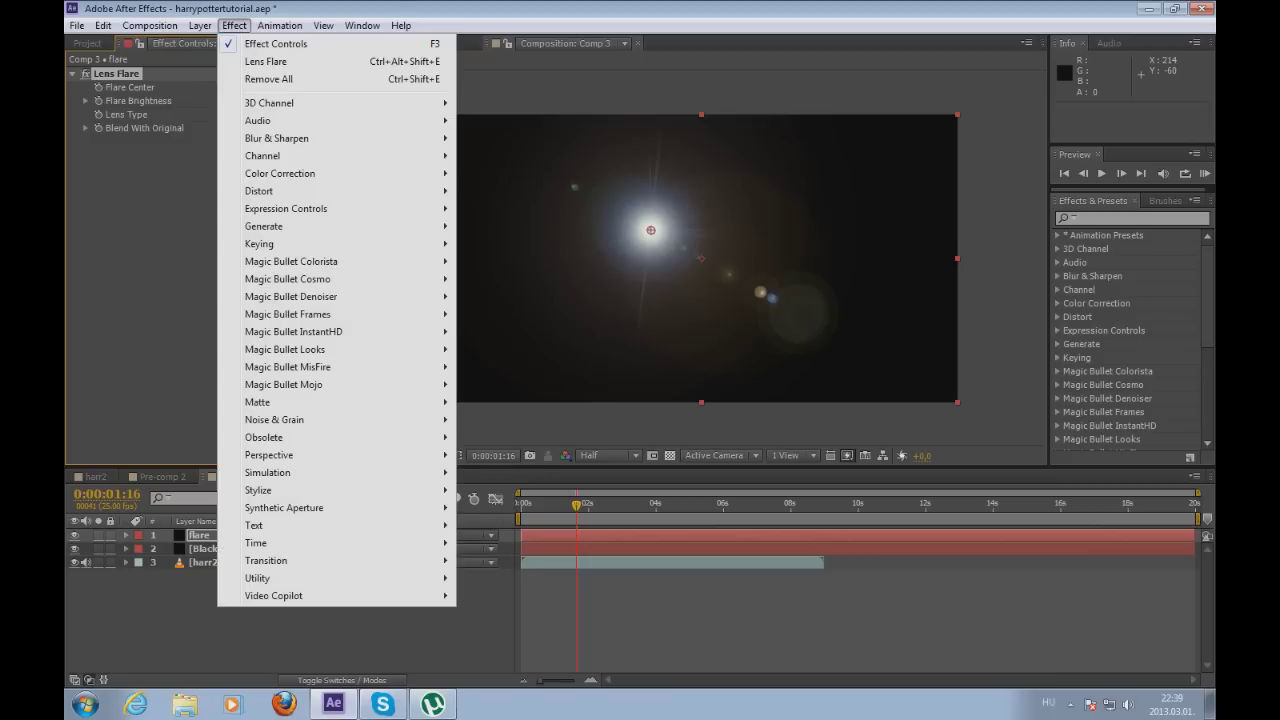
mouse_move(280, 173)
mouse_move(276, 138)
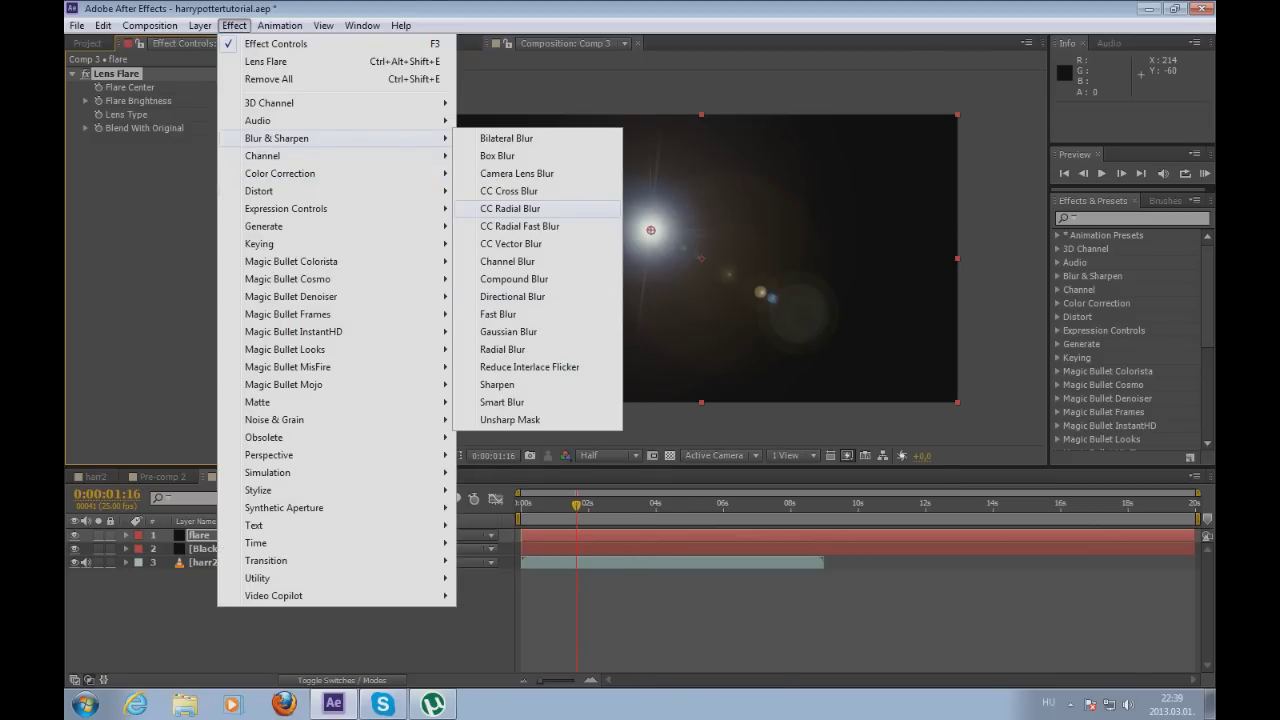
left_click(510, 208)
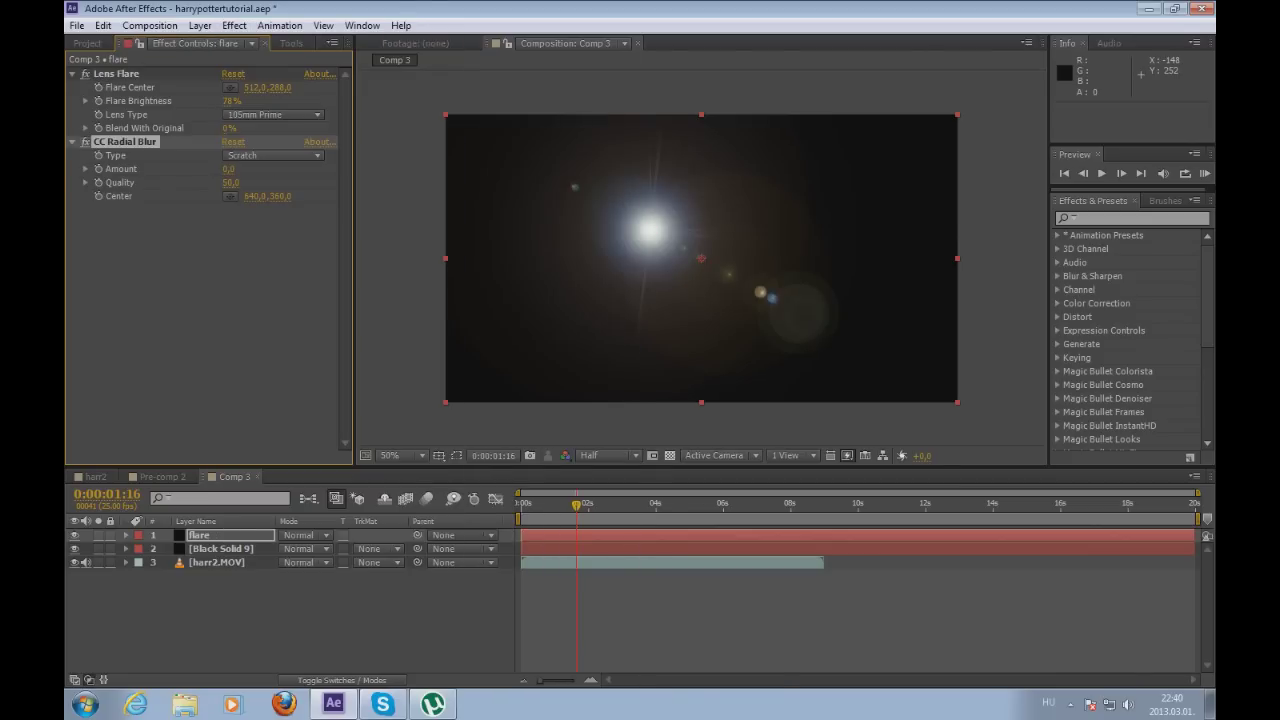
left_click(273, 155)
left_click(273, 155)
left_click(273, 155)
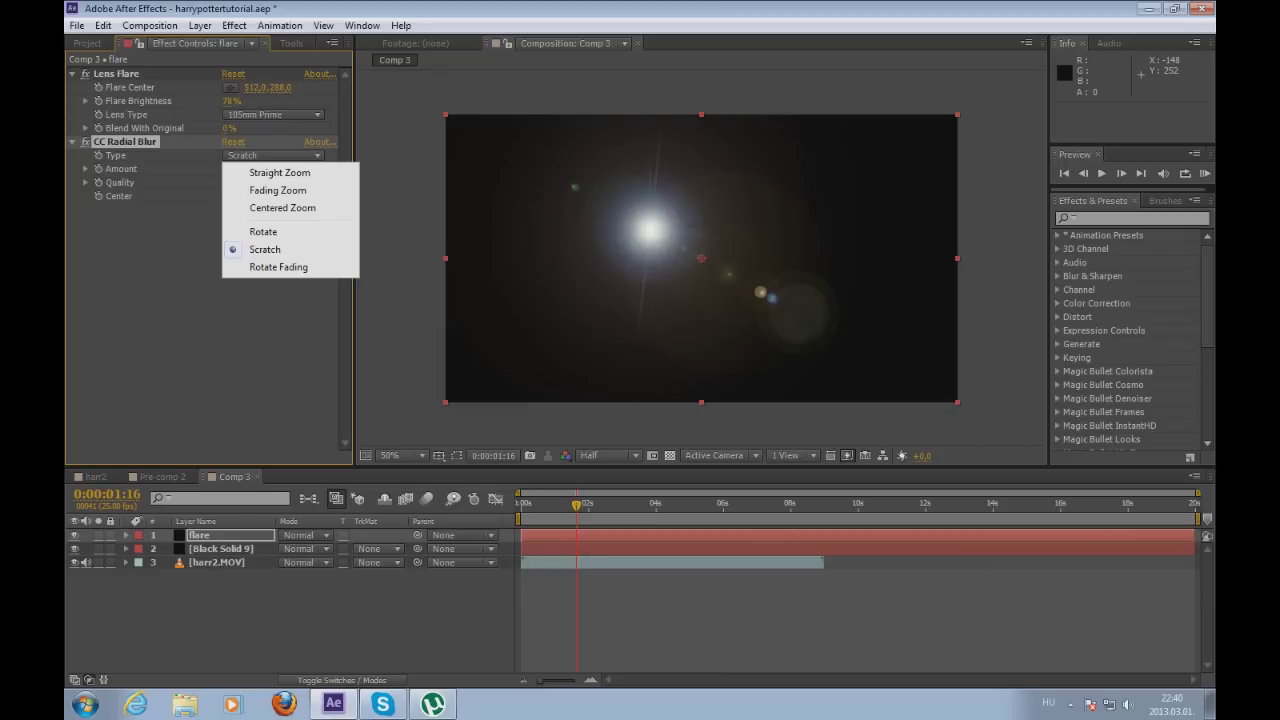
- Add CC Vector Blur: Direction Center, Alpha property, Amount 101, Revolutions 25
left_click(234, 25)
mouse_move(277, 138)
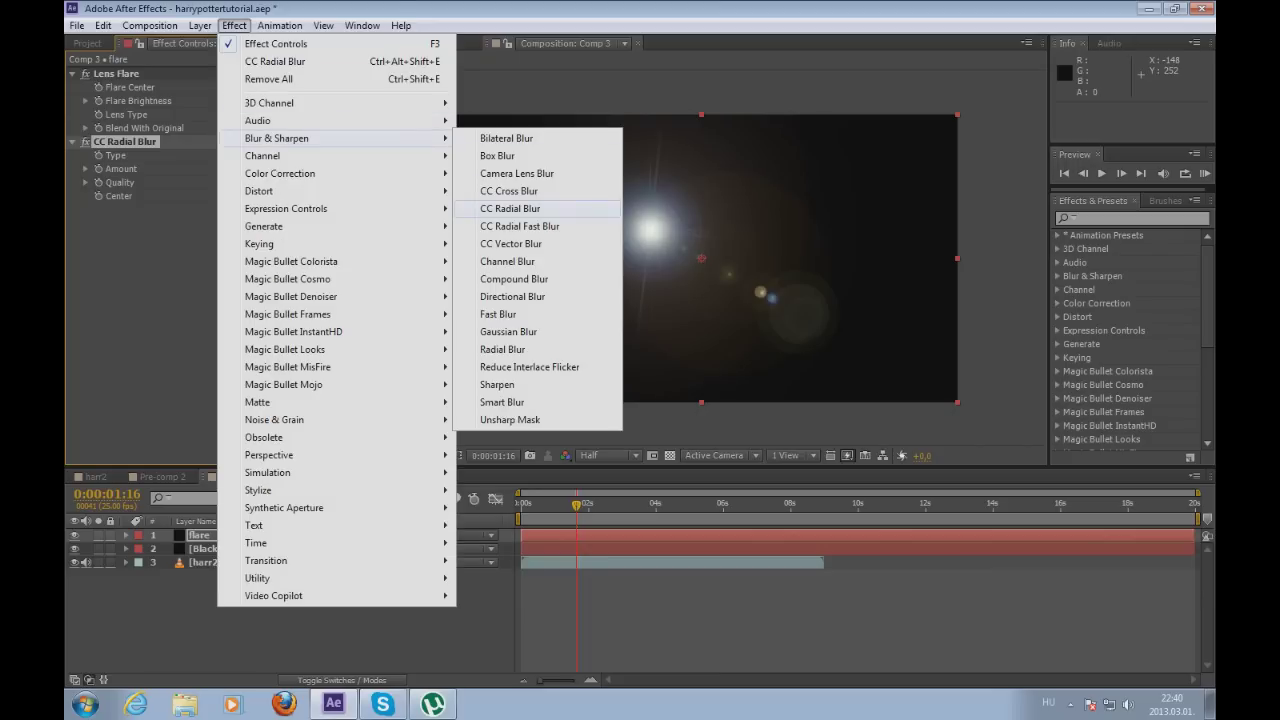
left_click(511, 243)
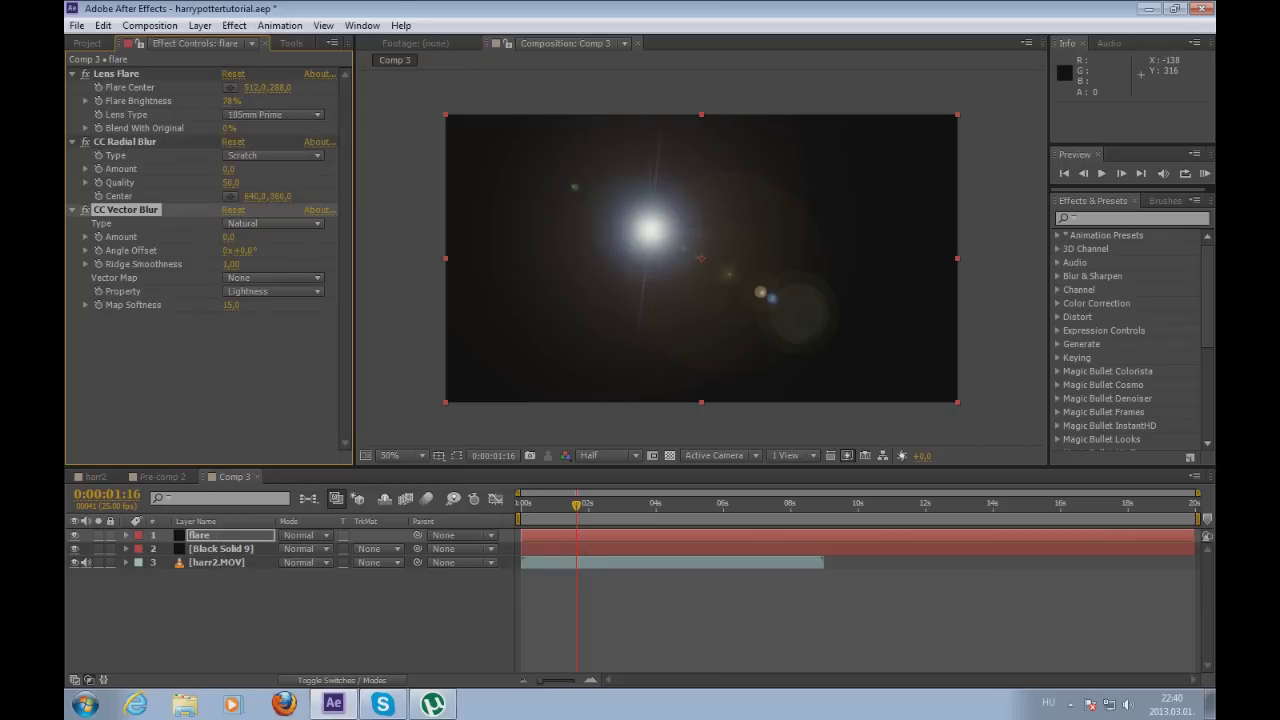
left_click(273, 223)
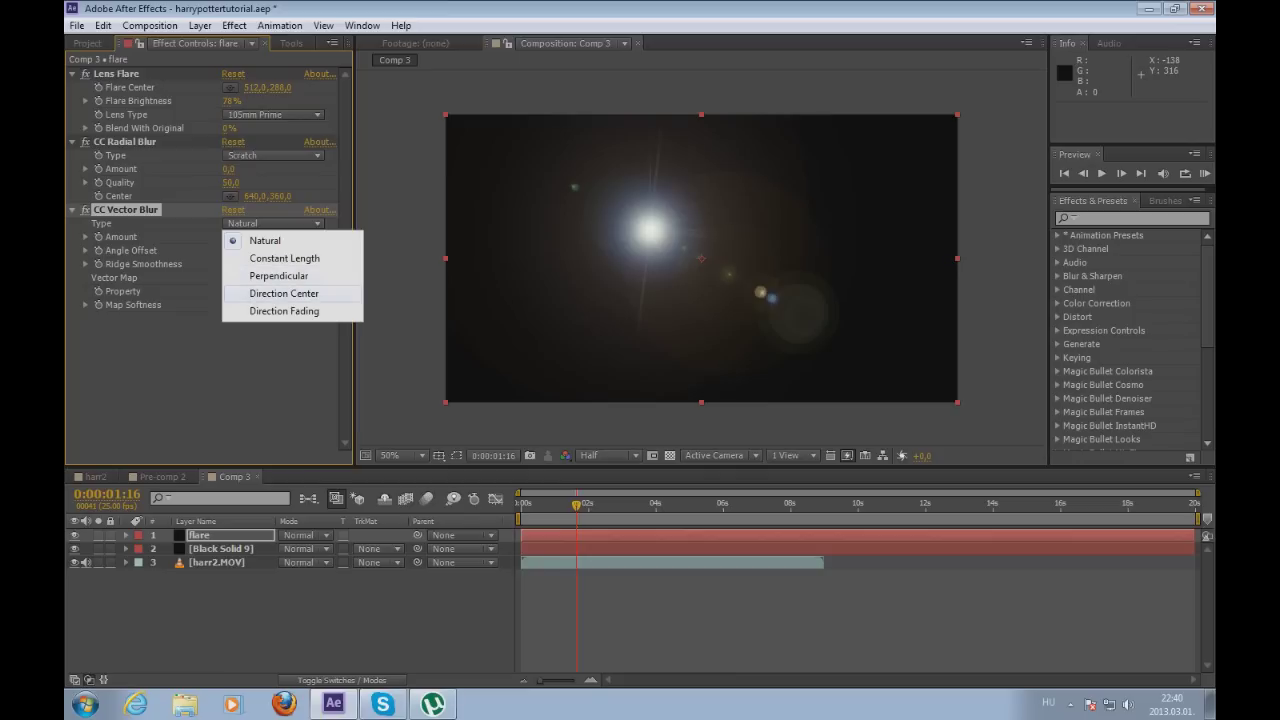
left_click(262, 291)
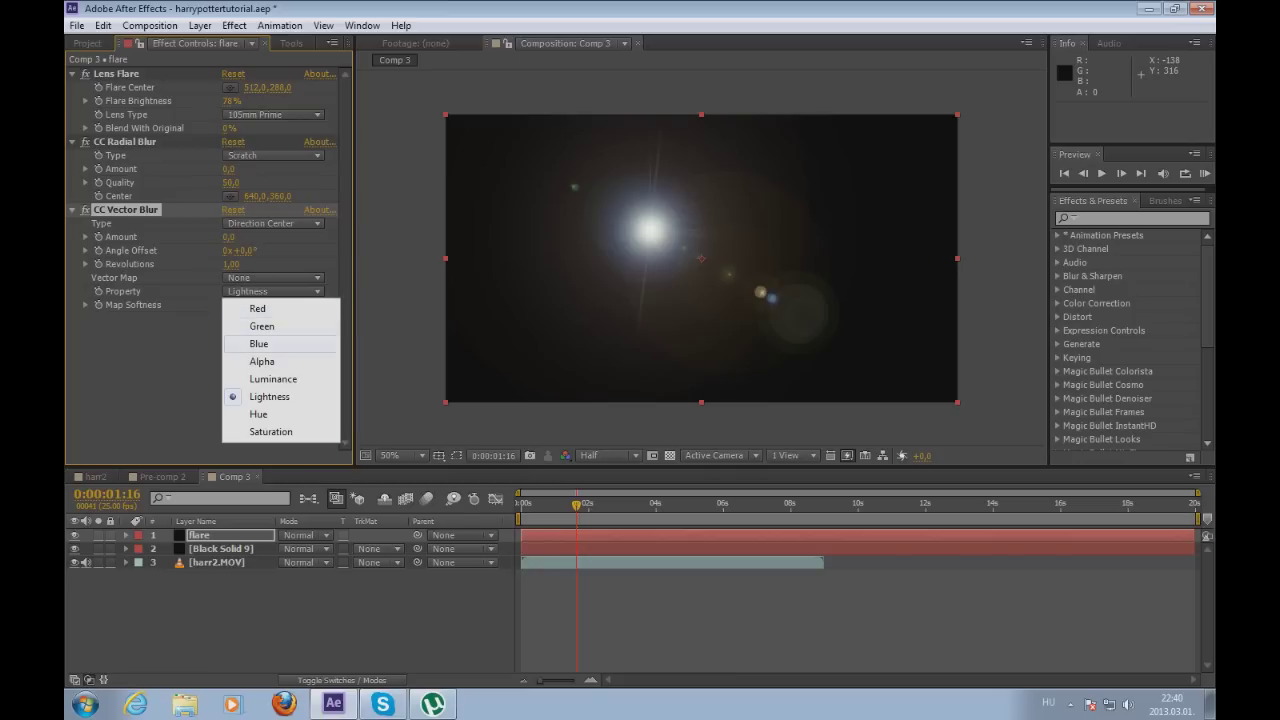
left_click(262, 361)
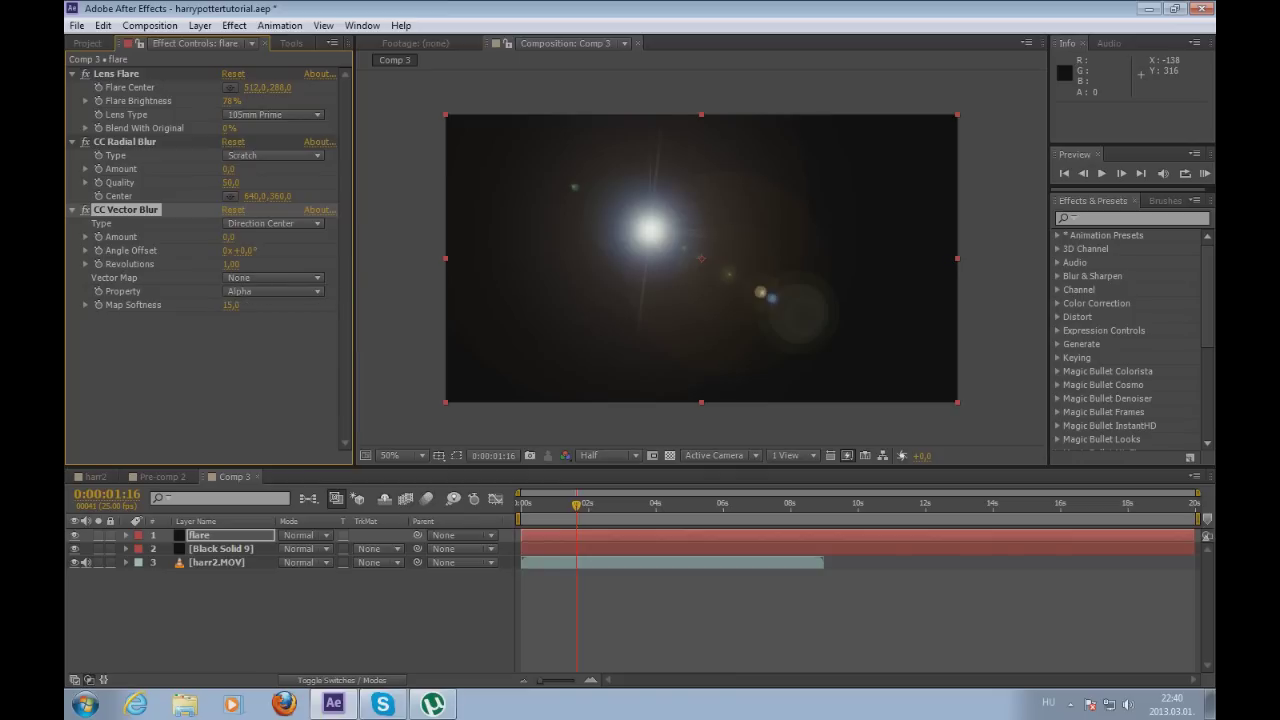
left_click(230, 237)
type("101")
key("Return")
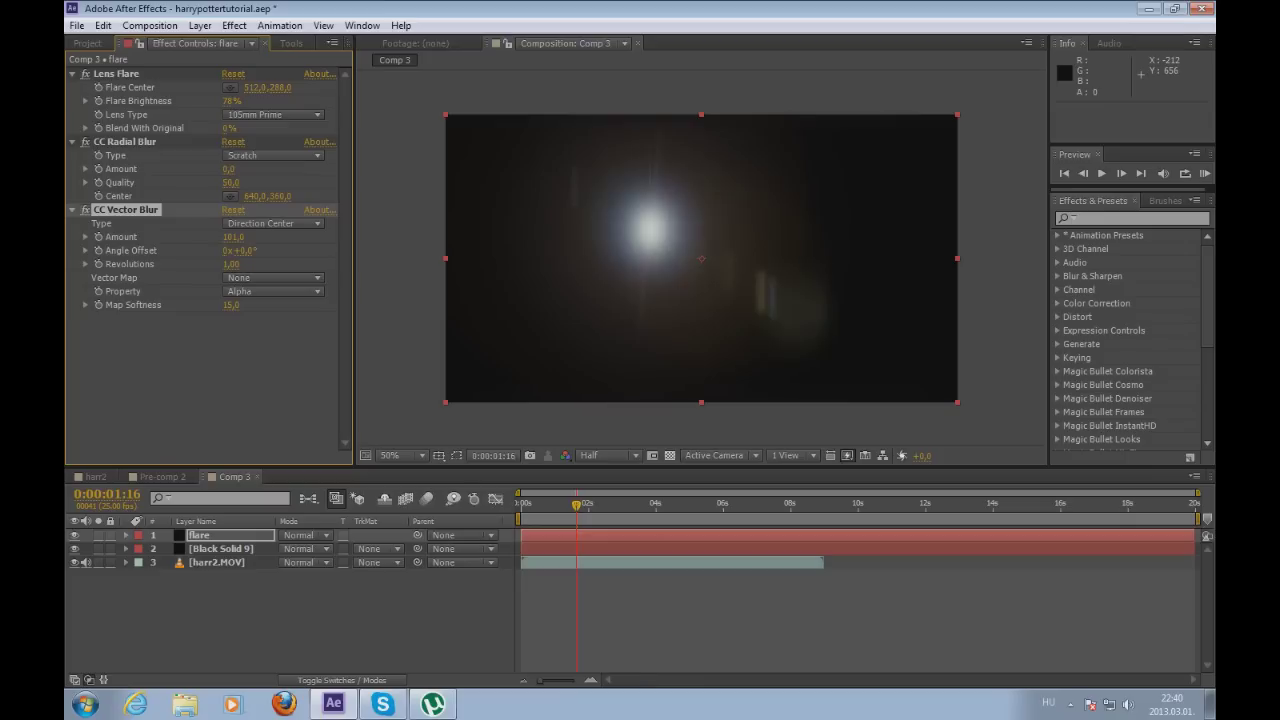
left_click(231, 264)
type("25")
key("Return")
- Set the flare layer's blending mode to Screen and collapse its three effects
left_click(305, 535)
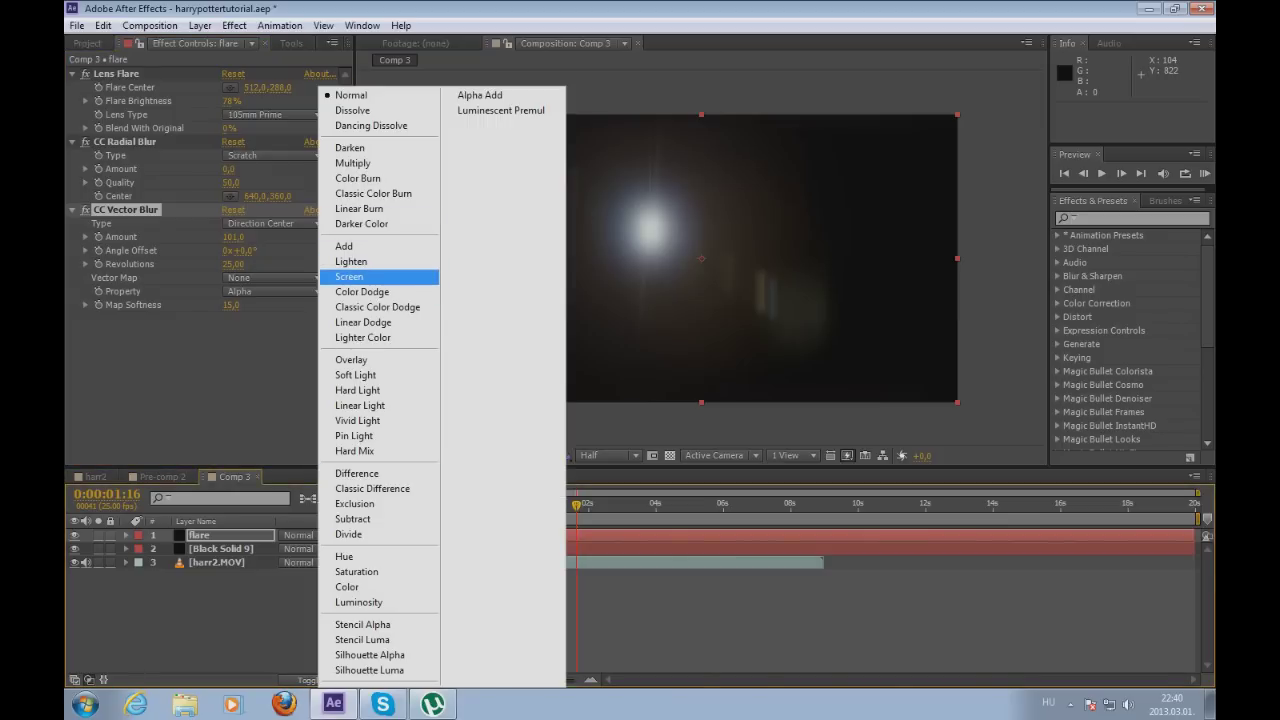
left_click(349, 276)
left_click(73, 73)
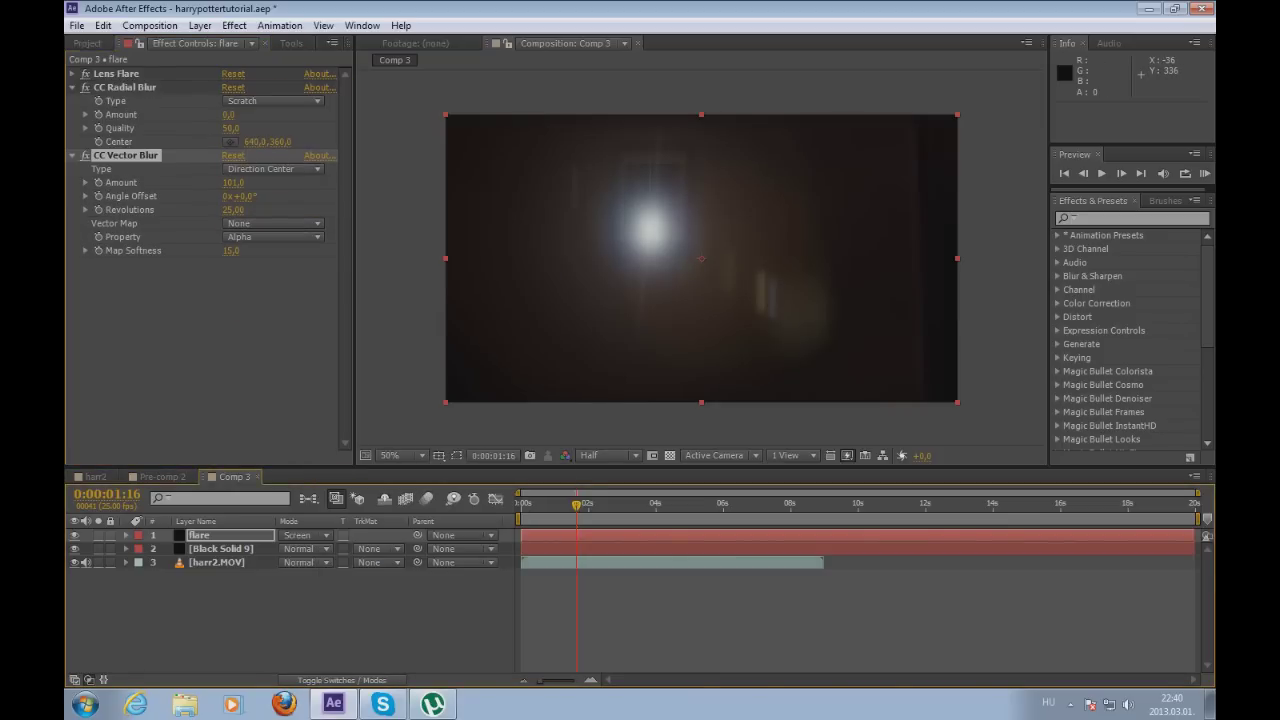
left_click(73, 87)
left_click(73, 101)
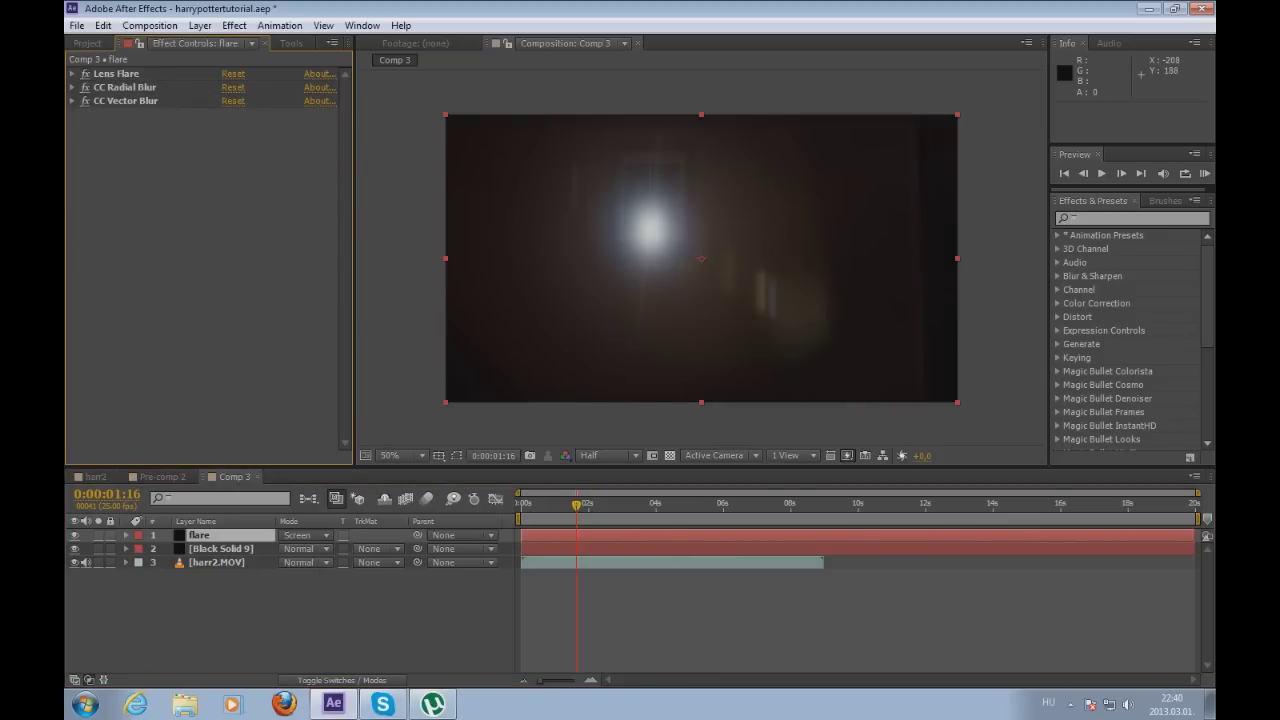
- Lower Flare Brightness to about 60% and drag the flare centre onto the wand tip
left_click(392, 183)
left_click(116, 73)
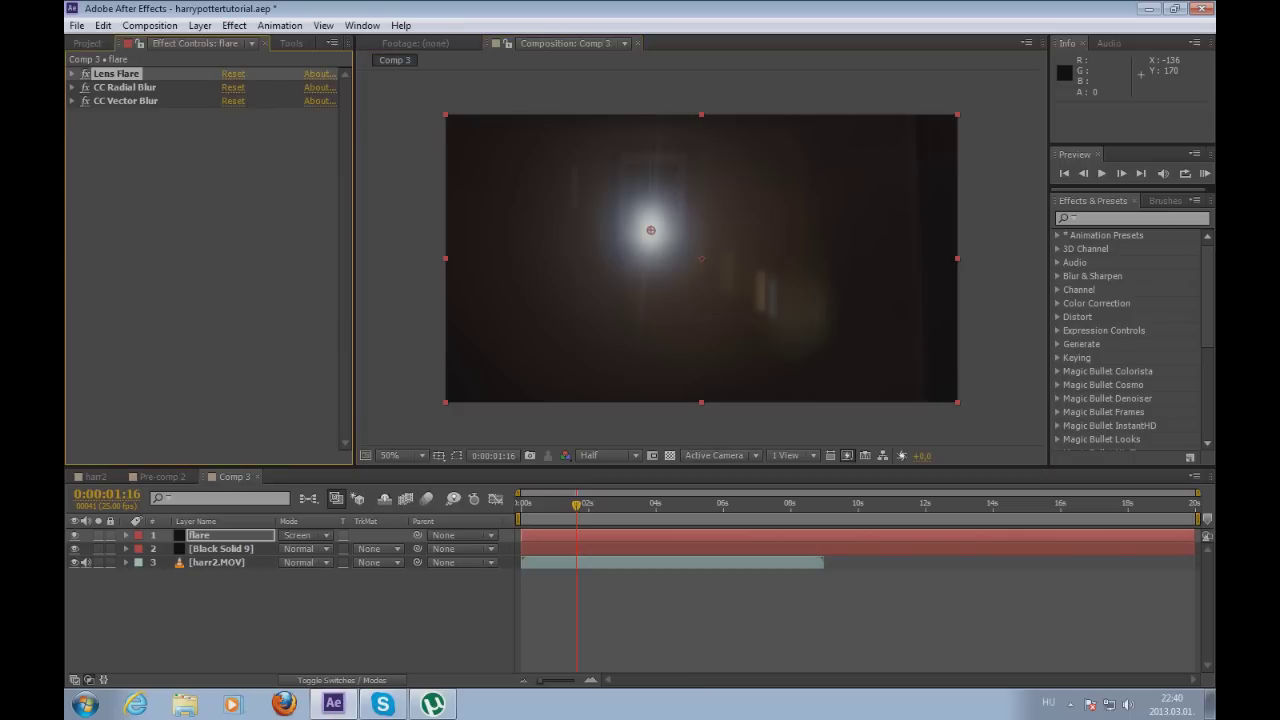
left_click(73, 73)
left_click(231, 101)
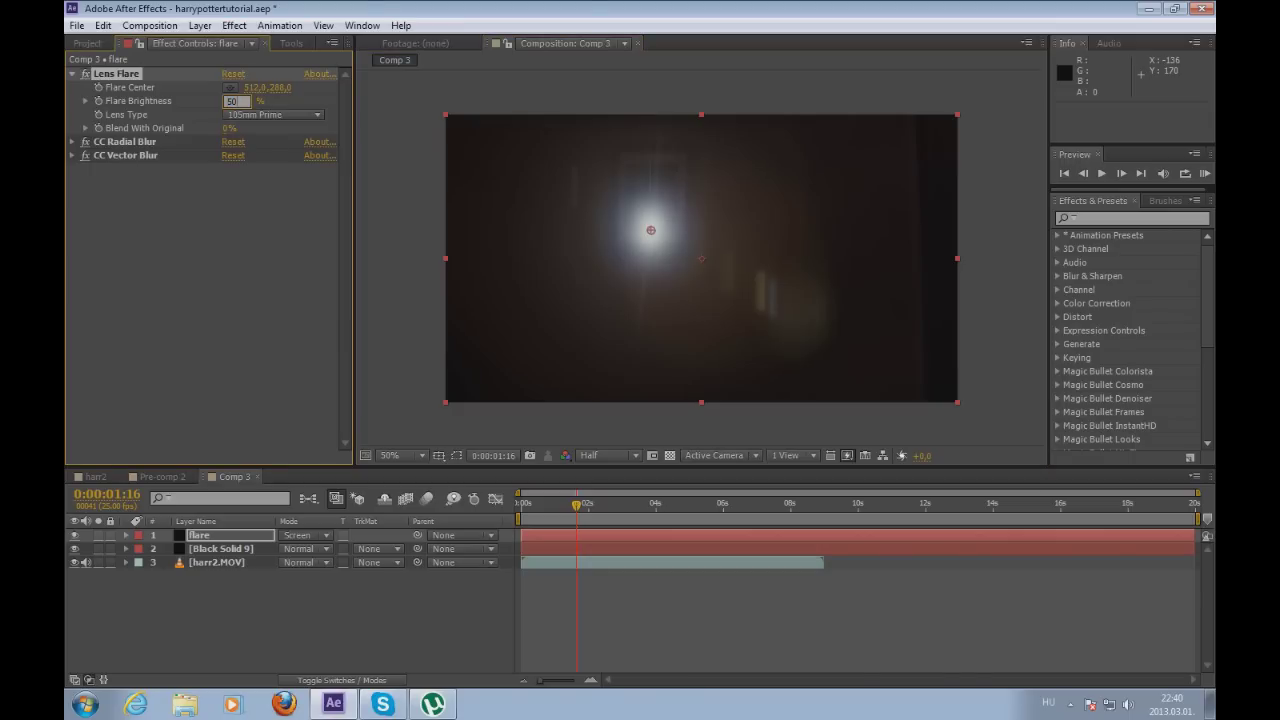
key("Return")
left_click(231, 101)
key("Return")
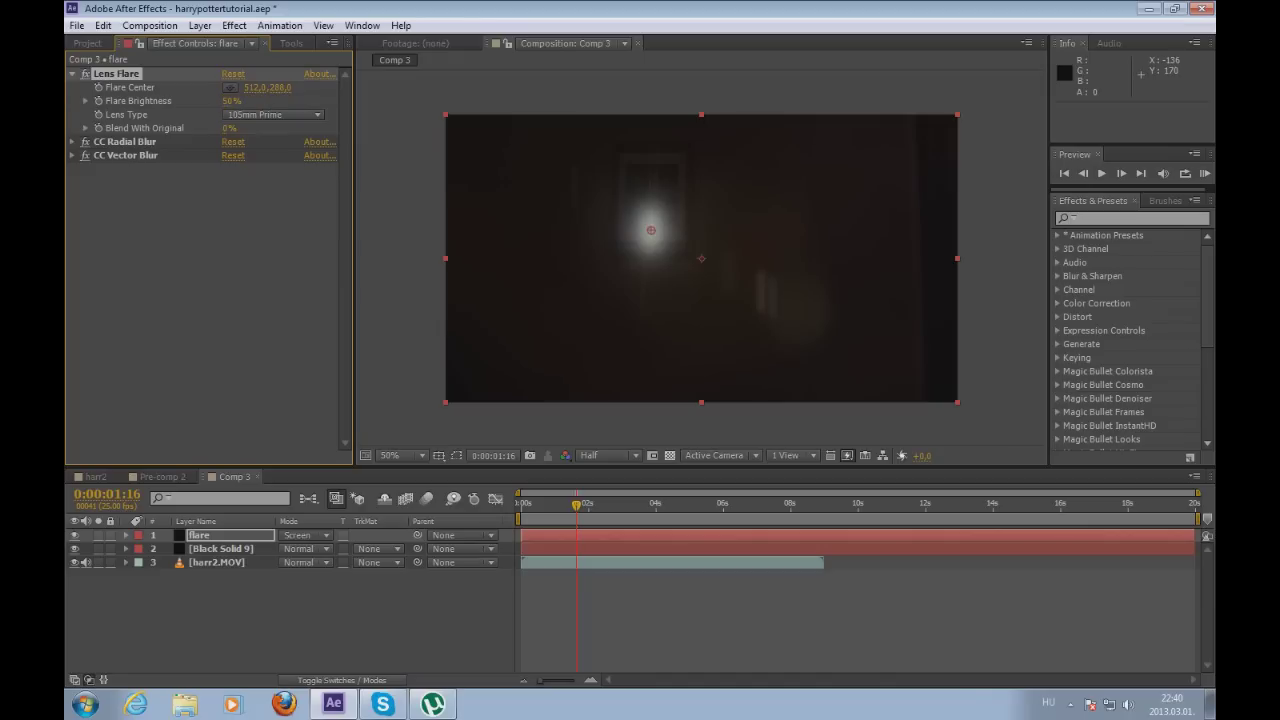
left_click(231, 101)
type("60")
key("Return")
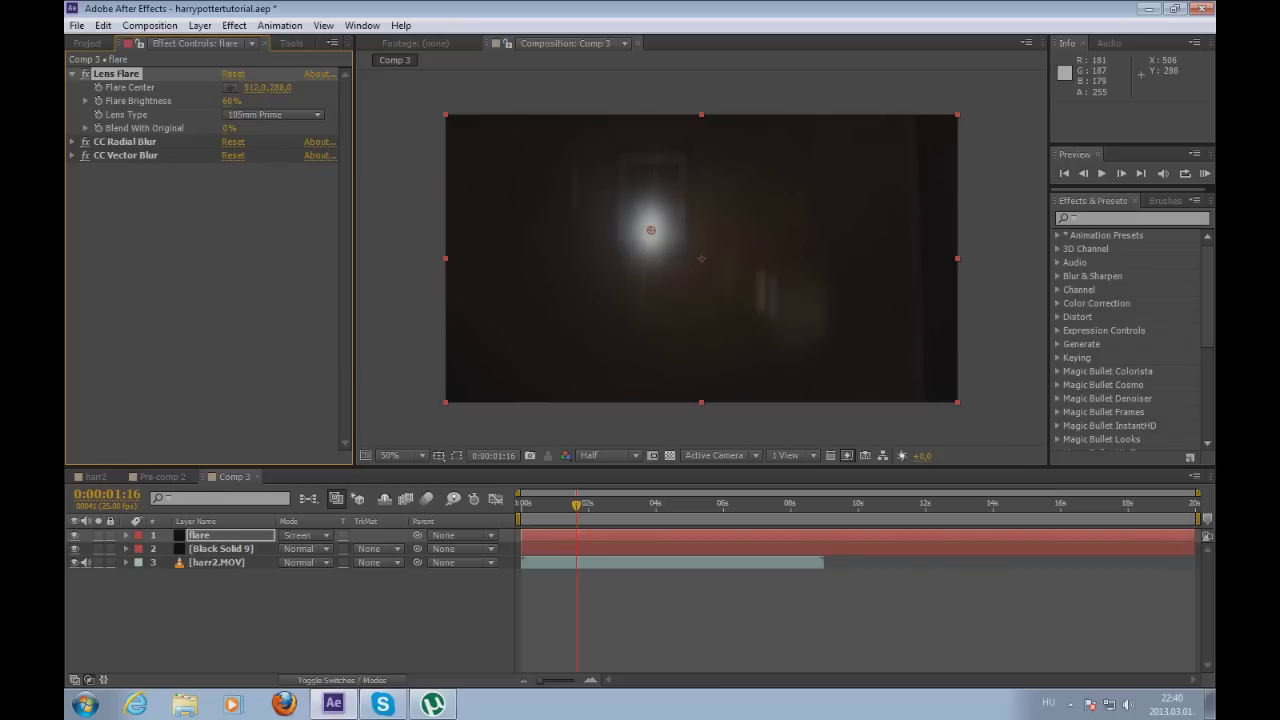
left_click_drag(651, 230, 842, 250)
key("space")
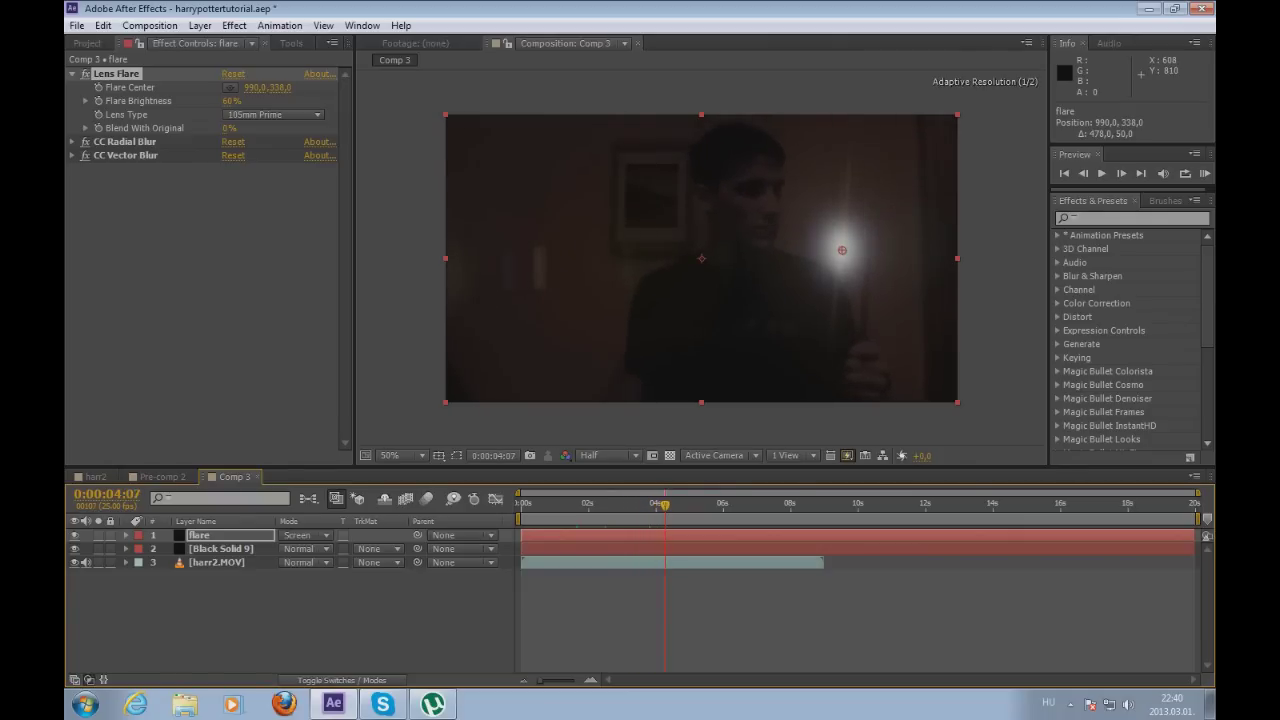
- Nudge the flare centre to 1054,328 and set a Flare Center keyframe at 0:00:04:07
left_click_drag(842, 250, 868, 246)
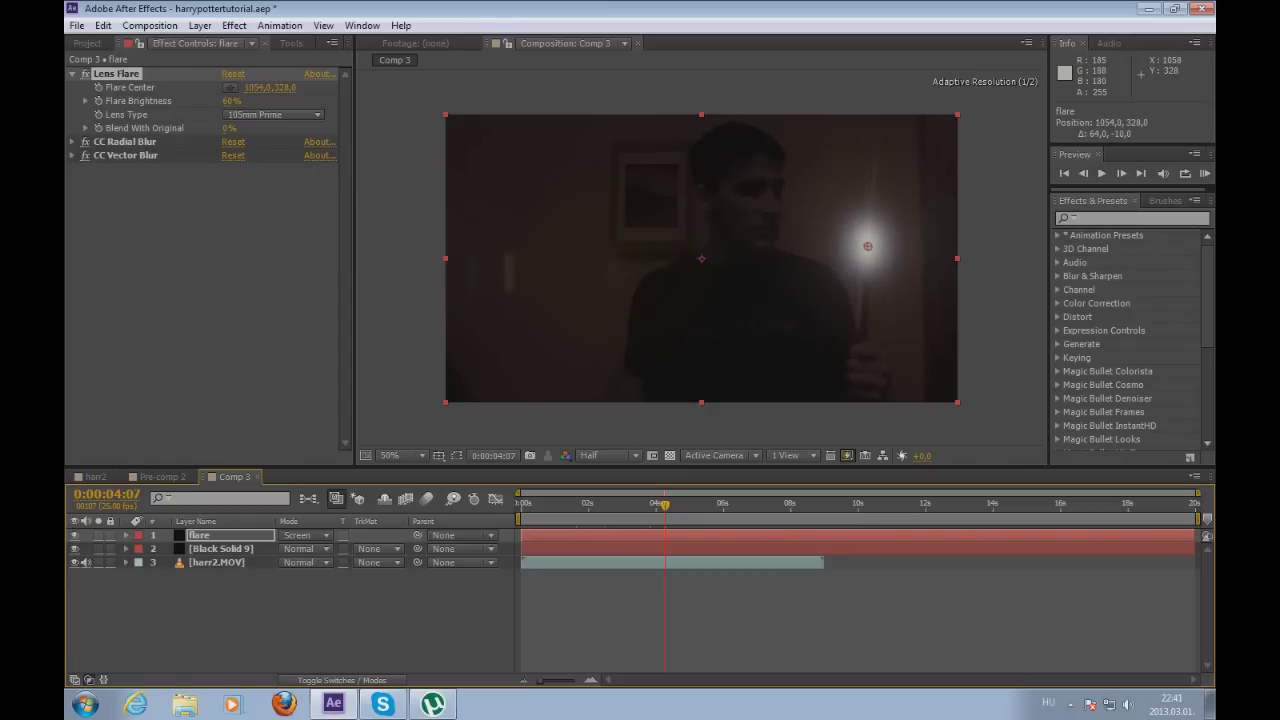
left_click(868, 246)
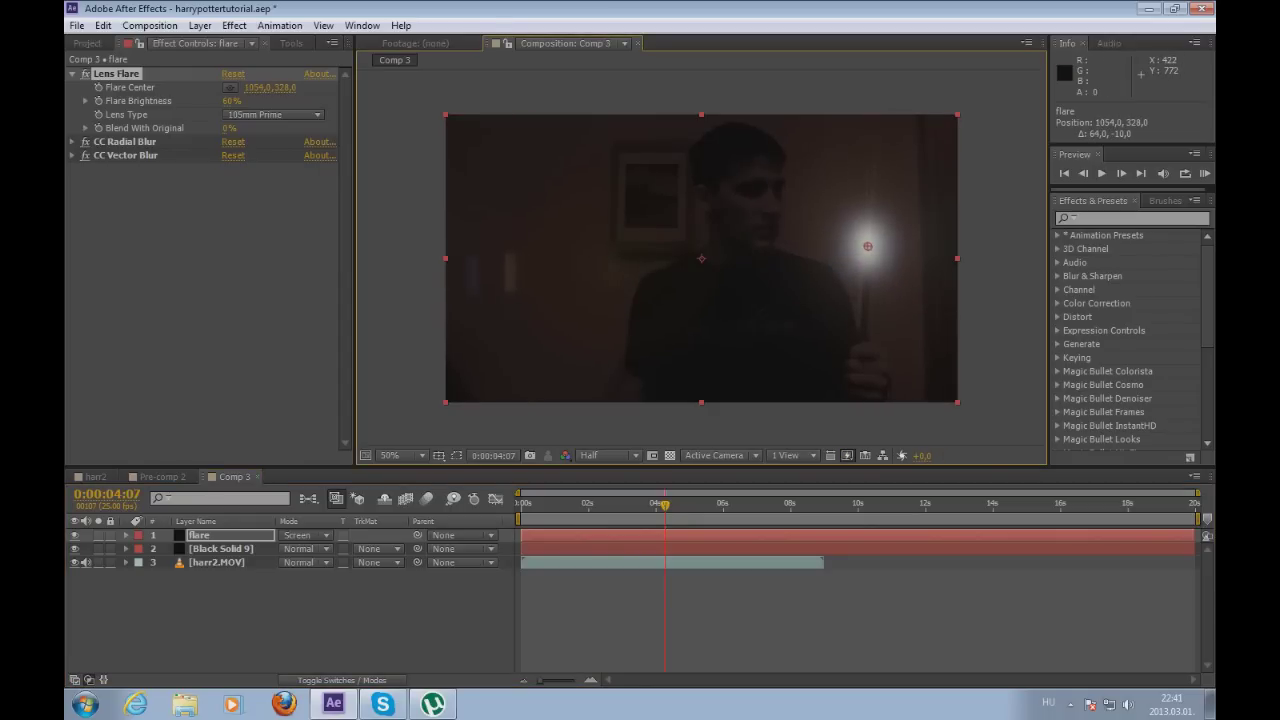
key("ctrl+grave")
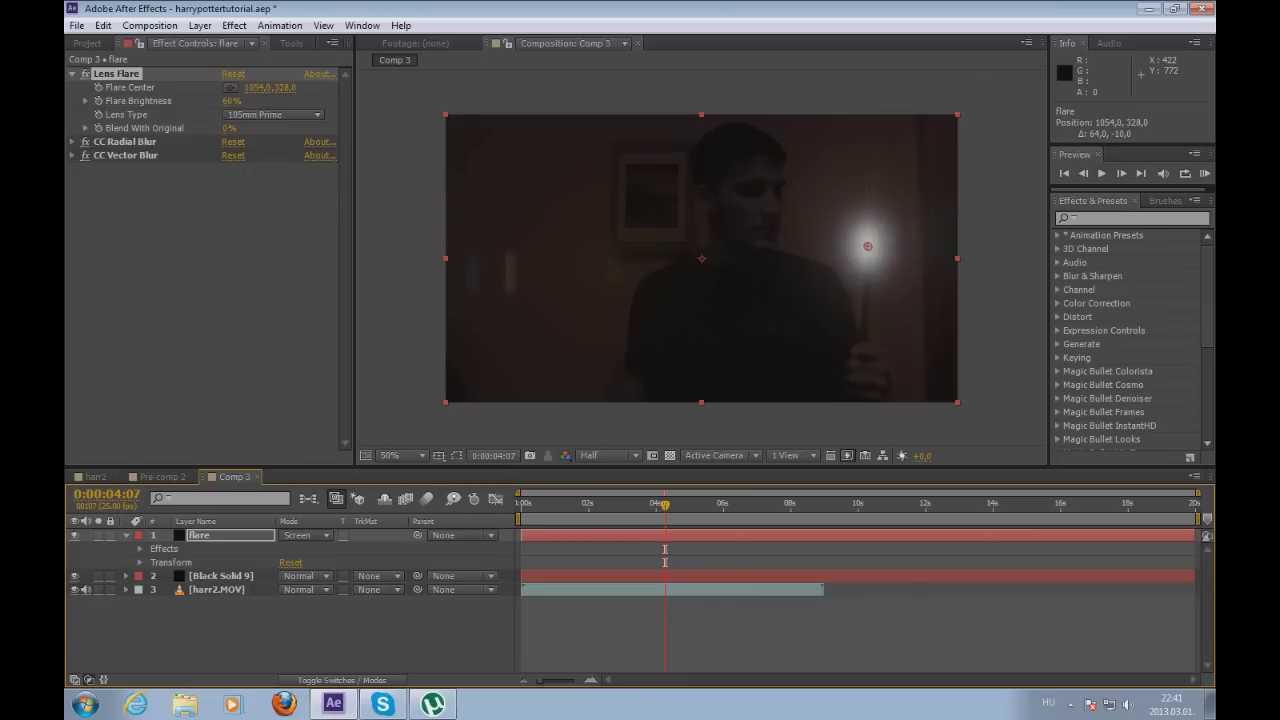
key("ctrl+grave")
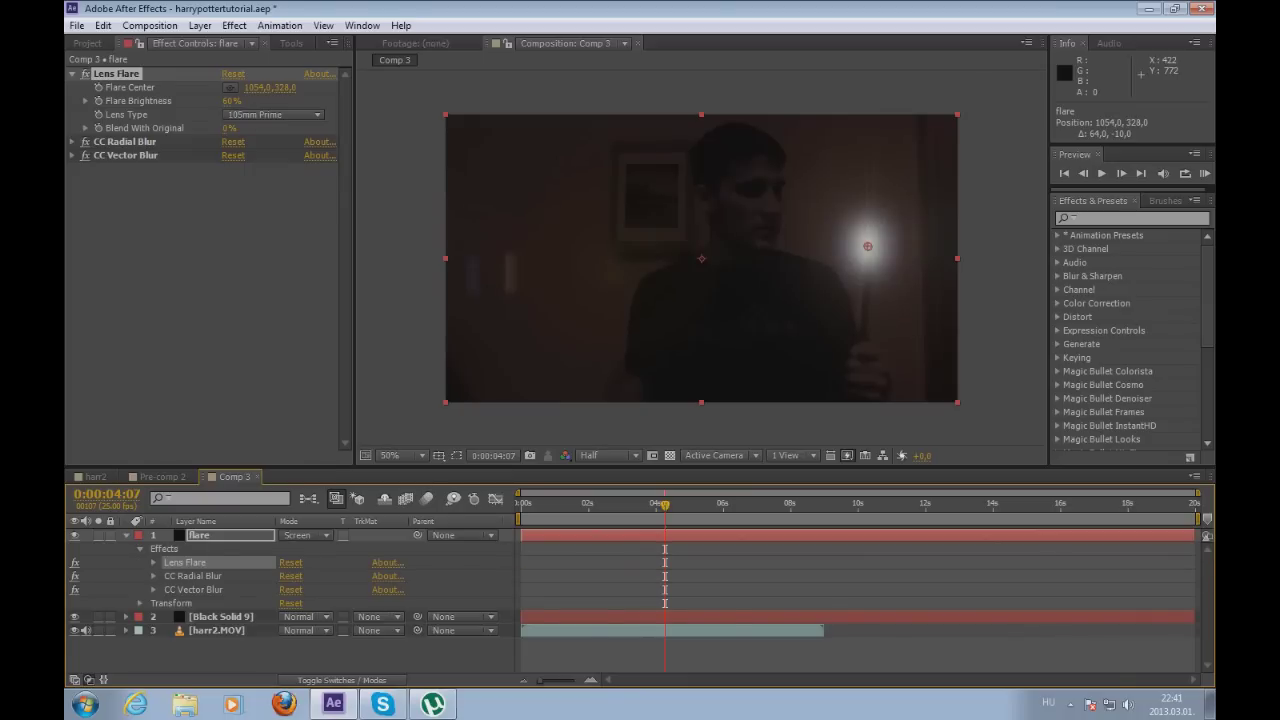
key("ctrl+grave")
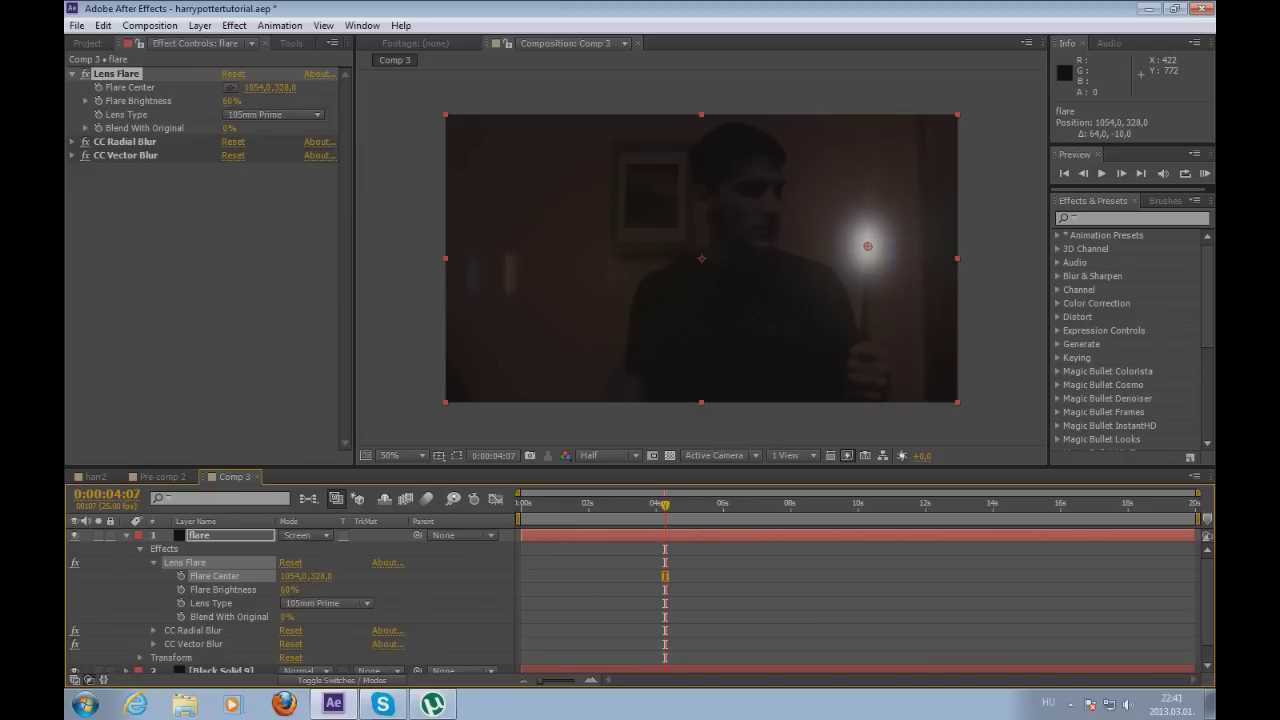
left_click(181, 576)
key("equal")
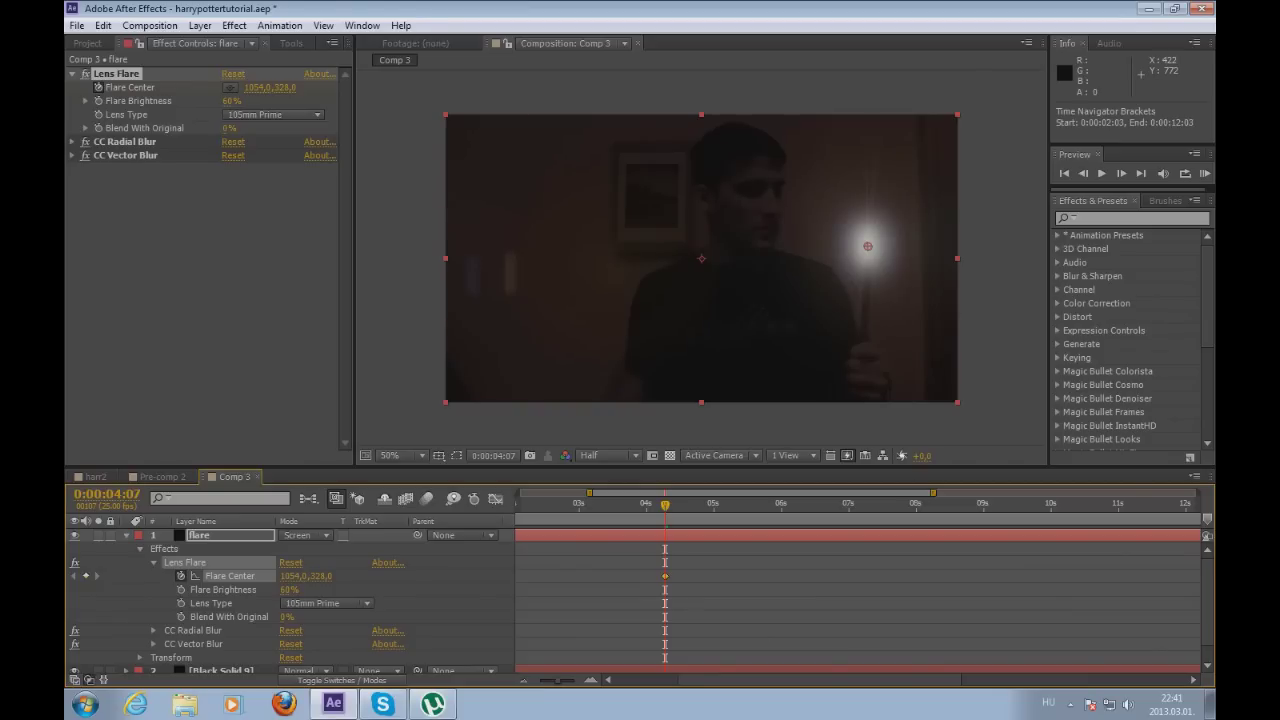
- Zoom the timeline to single frames and the viewer to 100%, centred on the wand tip
key("Page_Down")
key("equal")
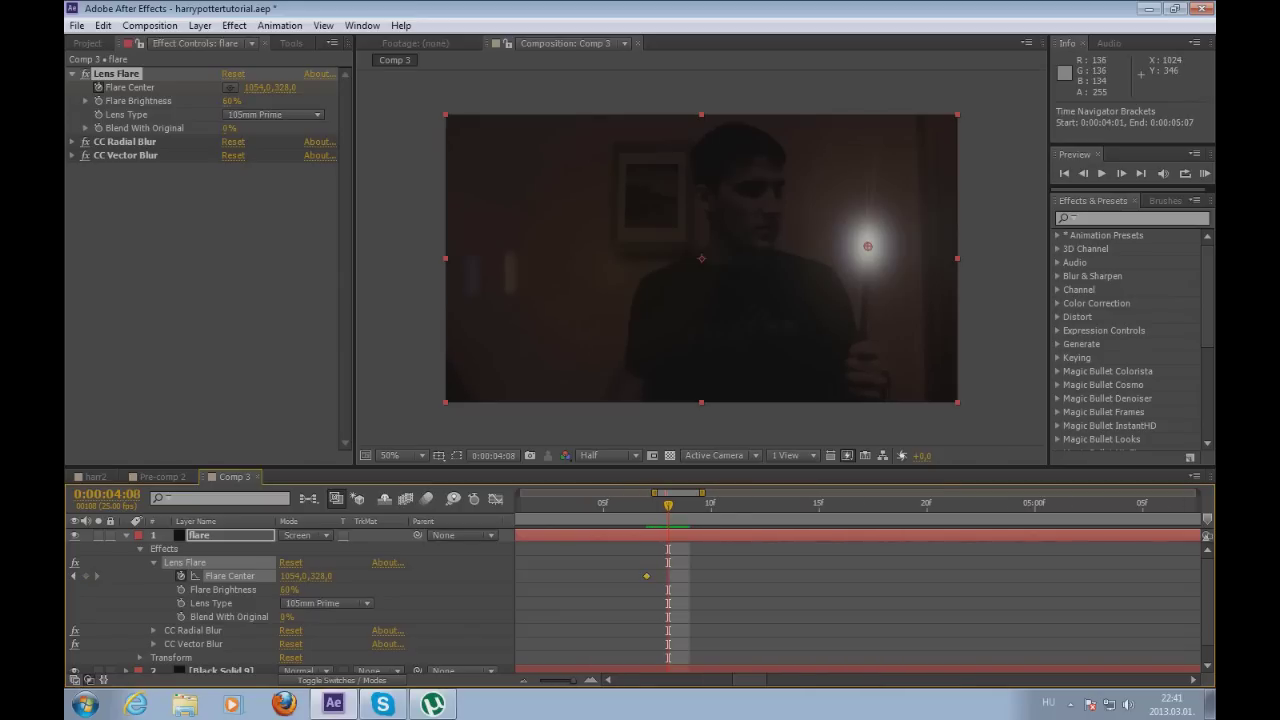
key("period")
key("ctrl+1")
key("h")
left_click_drag(785, 100, 517, 108)
key("v")
key("Page_Up")
- Step frame by frame, dragging the Flare Center onto the wand tip to add keyframes
key("Page_Down")
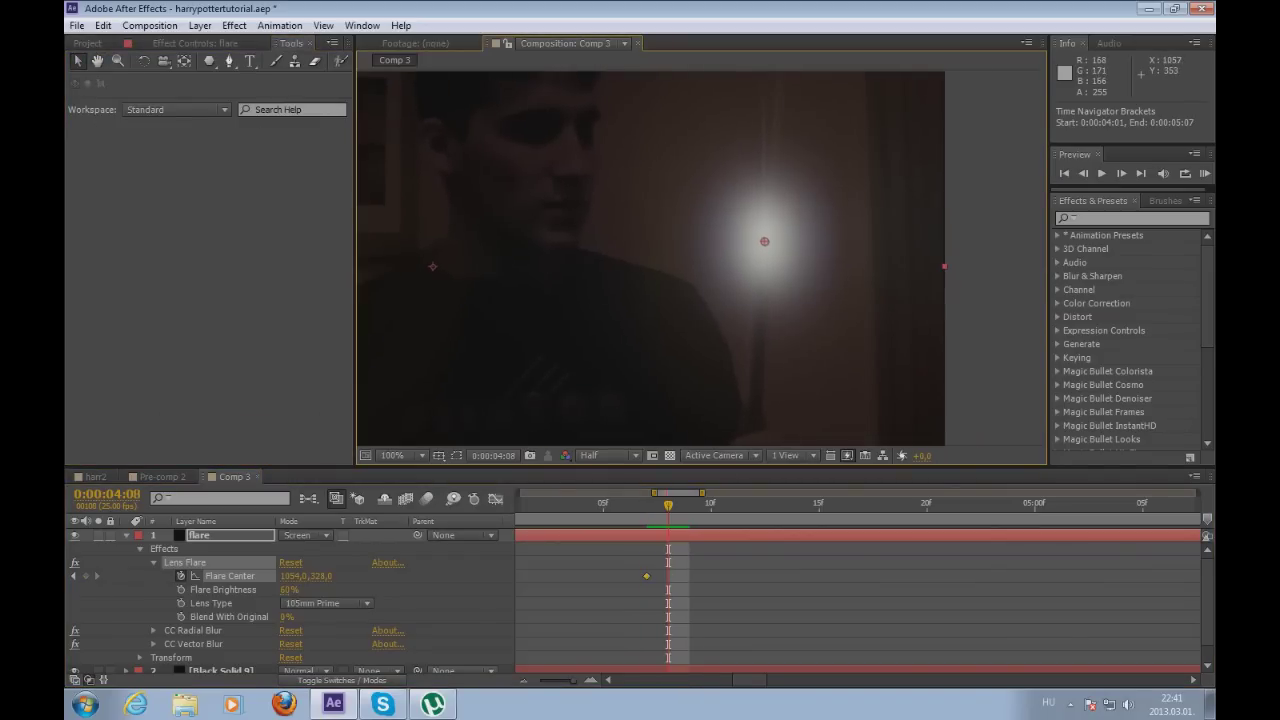
left_click_drag(765, 241, 755, 241)
key("Page_Down")
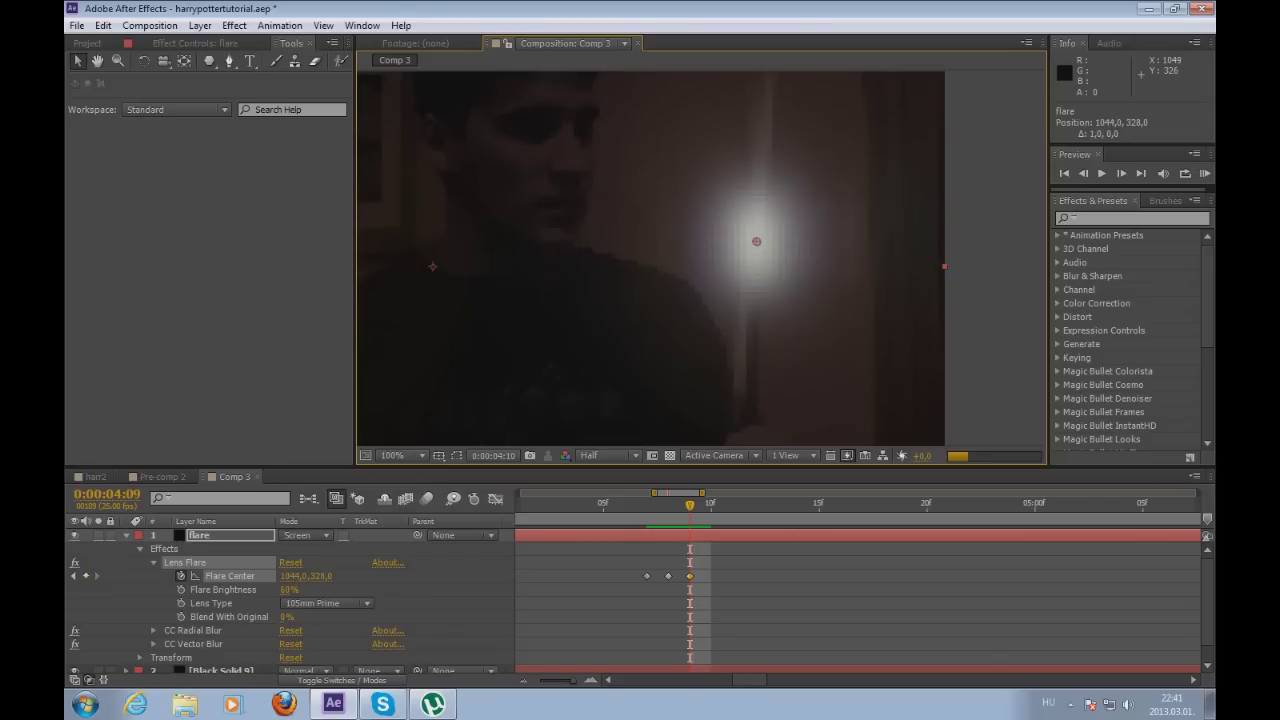
key("Page_Down")
left_click_drag(755, 241, 756, 235)
key("Page_Down")
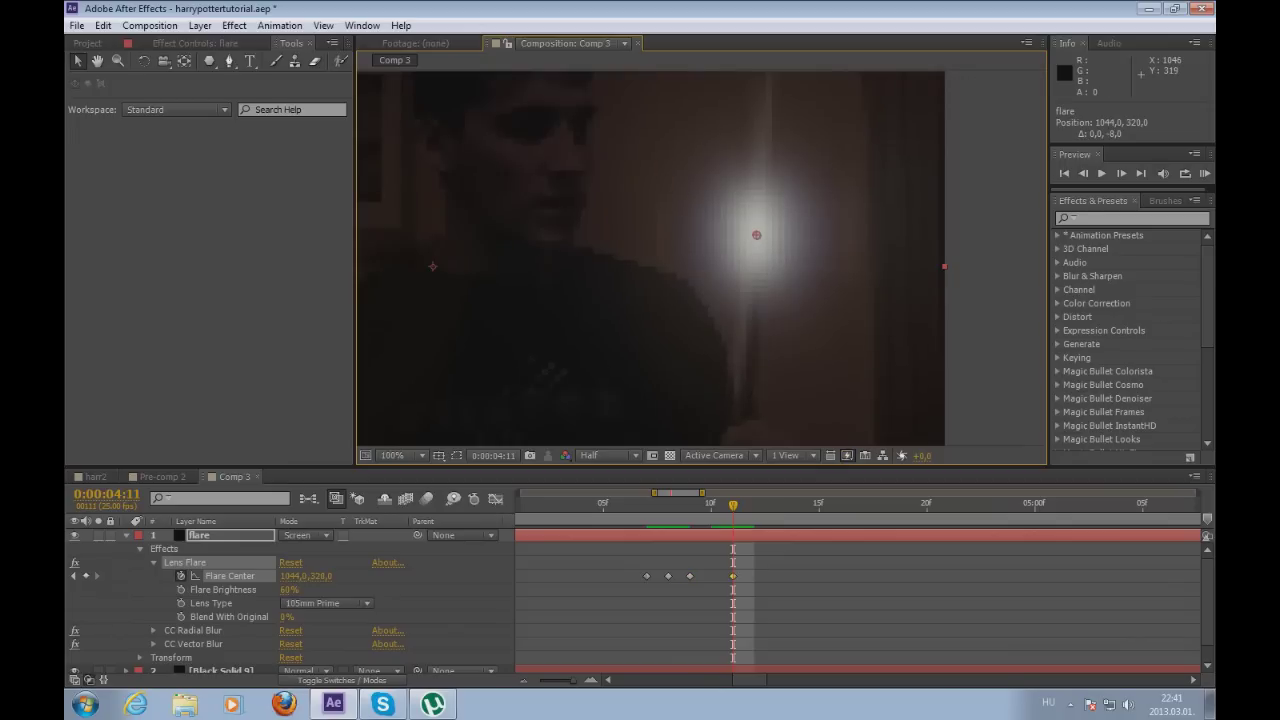
key("Page_Down")
mouse_move(756, 235)
left_mouse_down()
mouse_move(656, 227)
mouse_move(562, 245)
mouse_move(580, 242)
left_mouse_up()
key("Page_Down")
key("Page_Down")
key("Page_Down")
key("Page_Down")
key("Page_Down")
key("Page_Down")
key("Page_Down")
key("Page_Down")
key("Page_Down")
key("Page_Down")
key("Page_Down")
key("Page_Down")
key("Page_Down")
key("Page_Down")
key("Page_Down")
key("Page_Down")
key("Page_Down")
key("Page_Down")
key("Page_Down")
key("Page_Down")
key("Page_Down")
key("Page_Down")
key("Page_Down")
key("Page_Down")
key("Page_Down")
key("Page_Down")
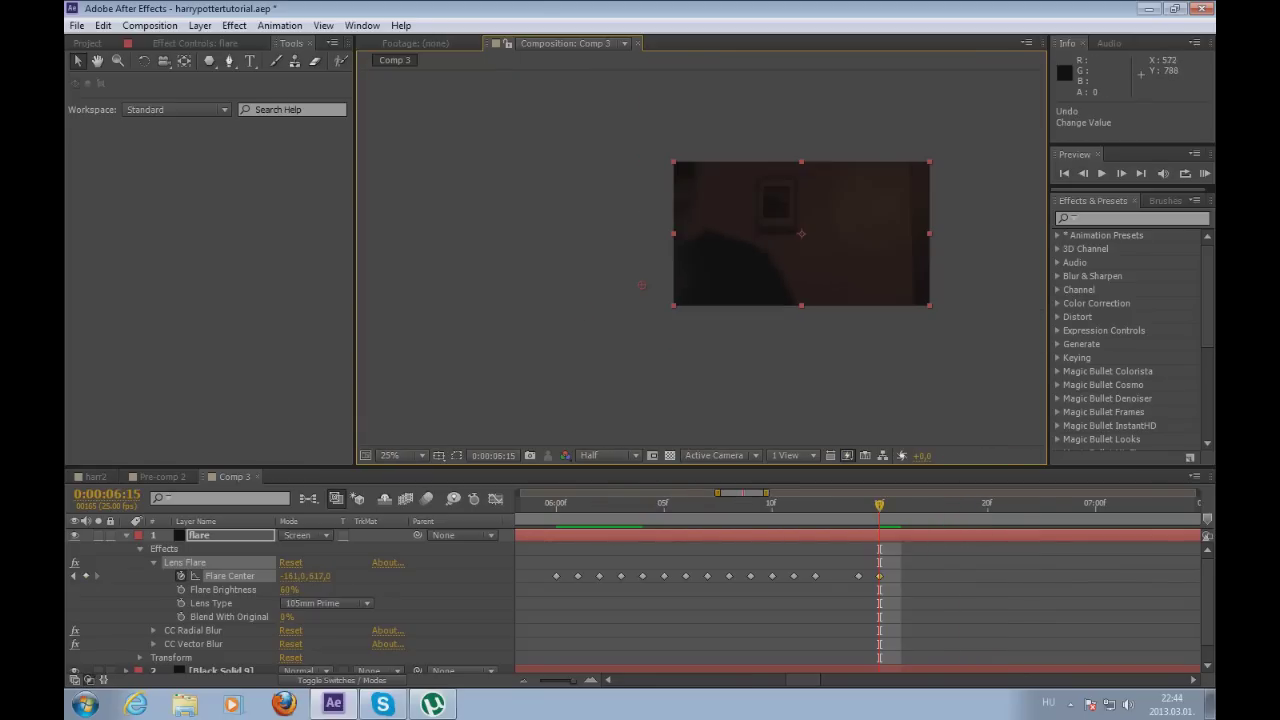
- Pan the viewer, zoom the timeline out, and RAM-preview the tracked flare
key("h")
mouse_move(871, 255)
left_mouse_down()
mouse_move(793, 315)
mouse_move(793, 299)
left_mouse_up()
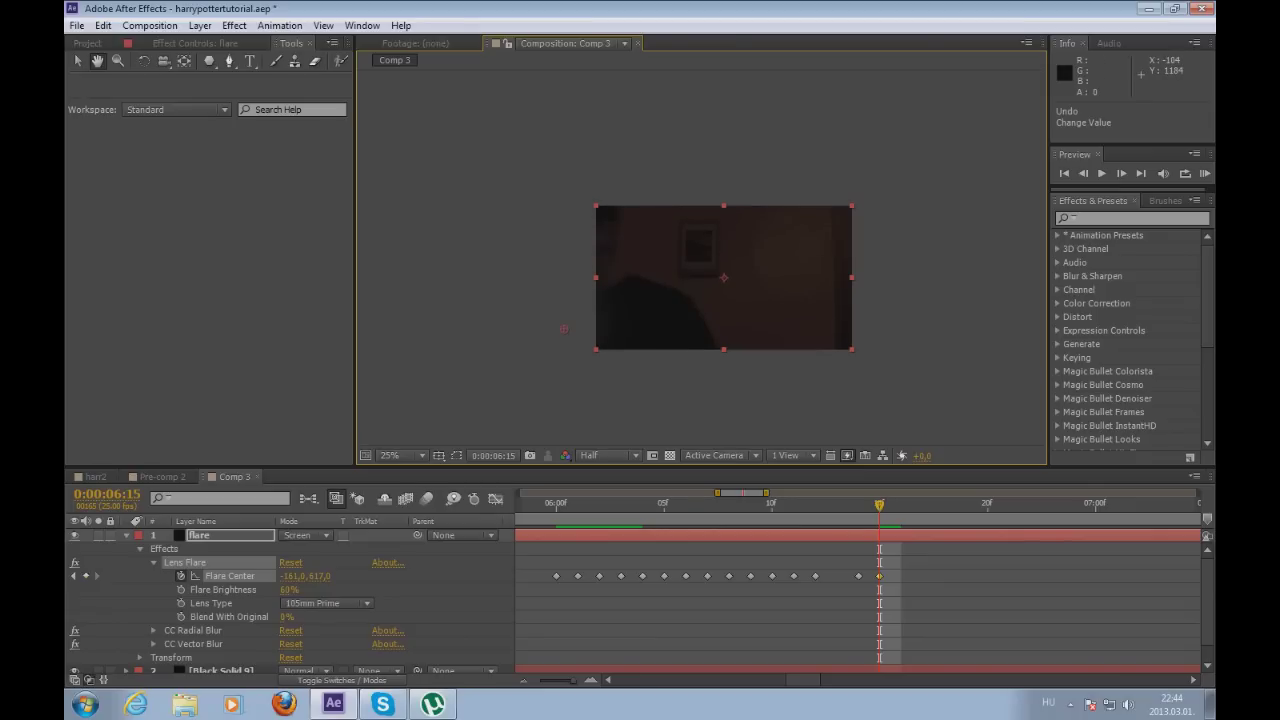
key("v")
left_click(77, 60)
key("minus")
key("minus")
key("minus")
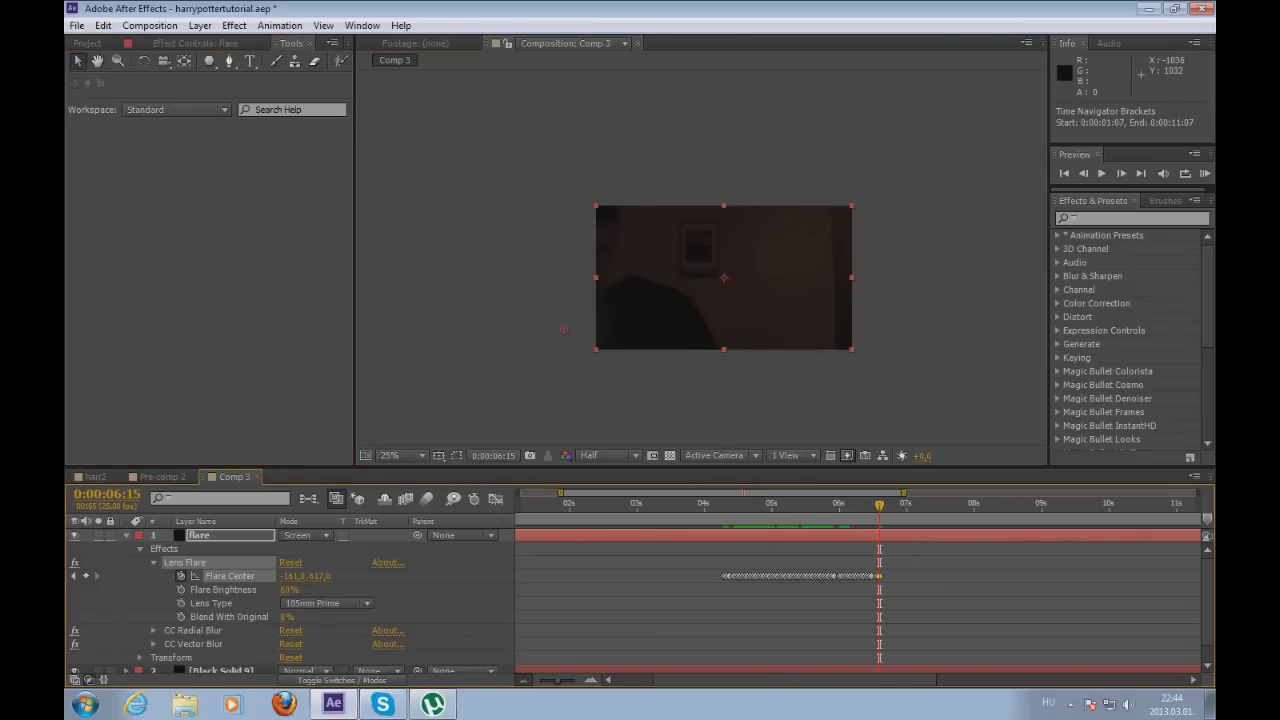
key("minus")
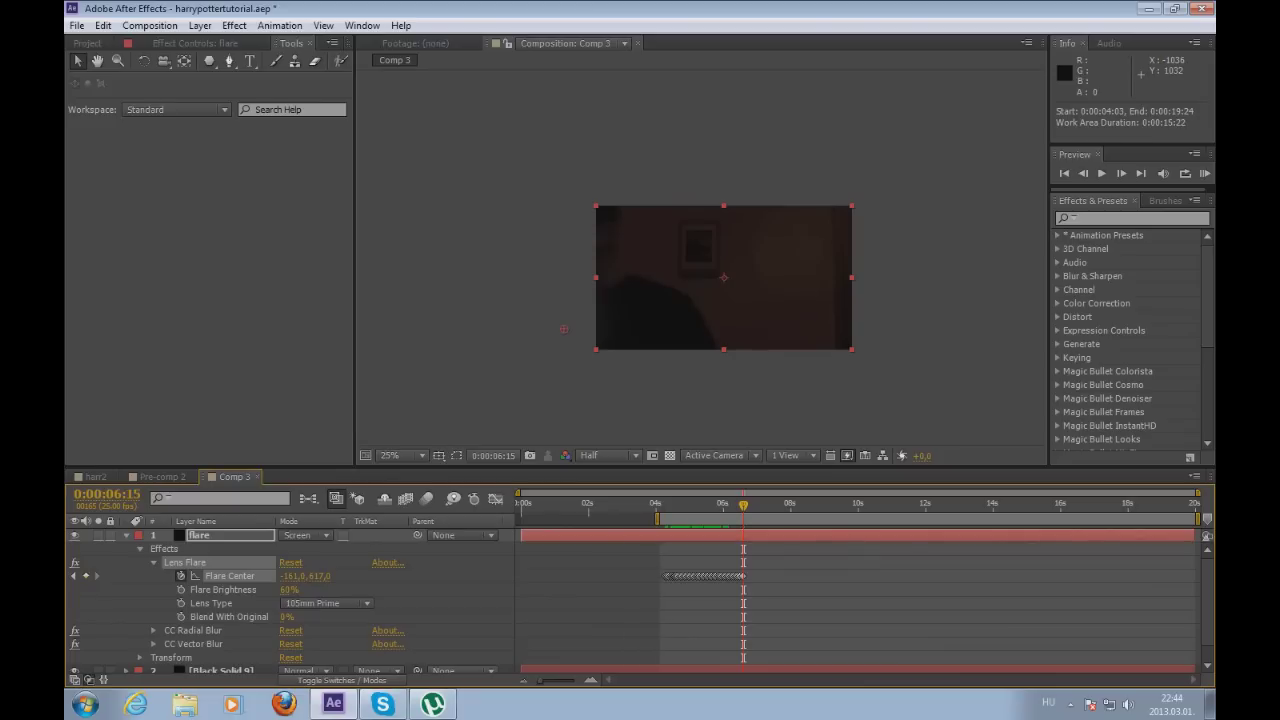
key("KP_0")
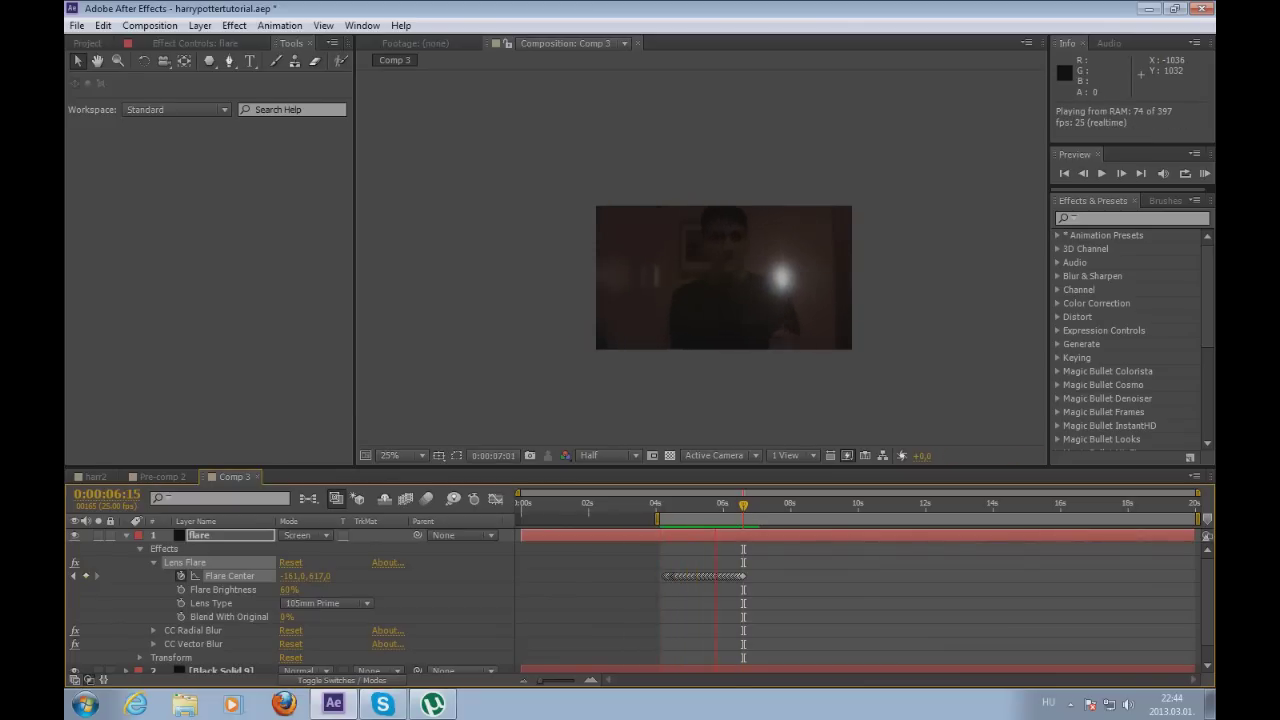
key("space")
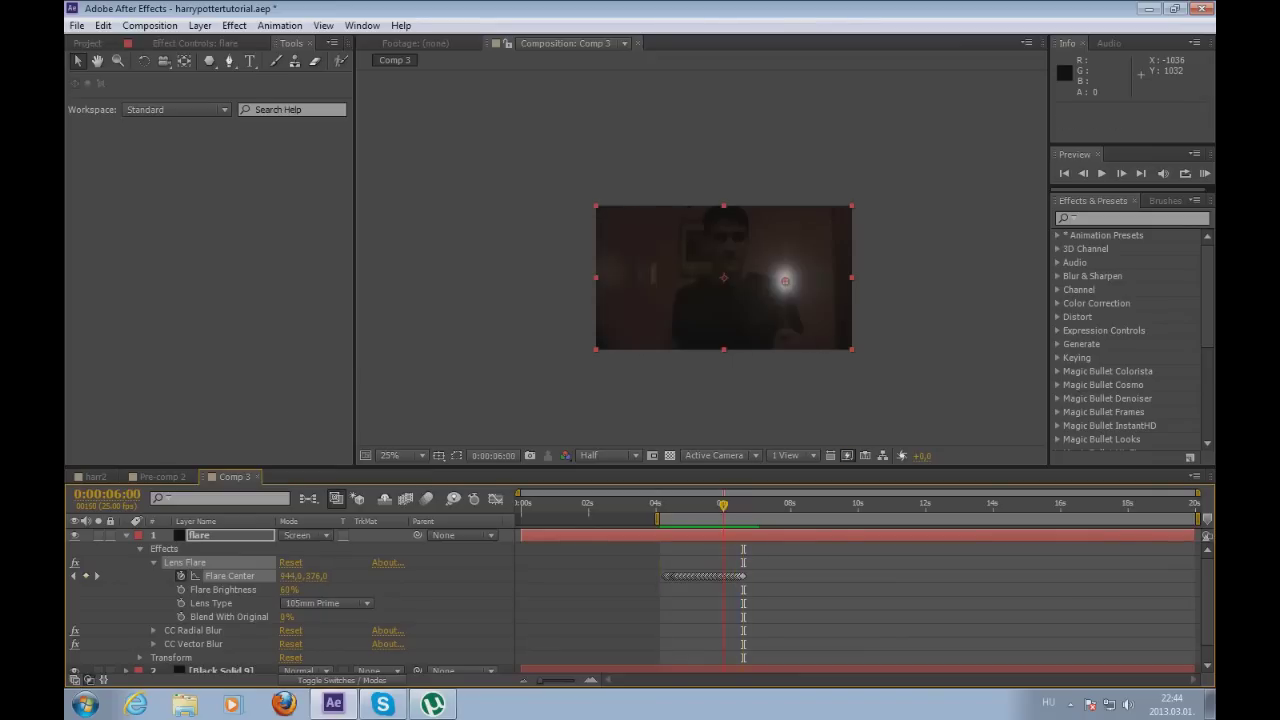
- Check the later Flare Center keyframes, then deselect and collapse the flare layer
left_click_drag(555, 680, 588, 680)
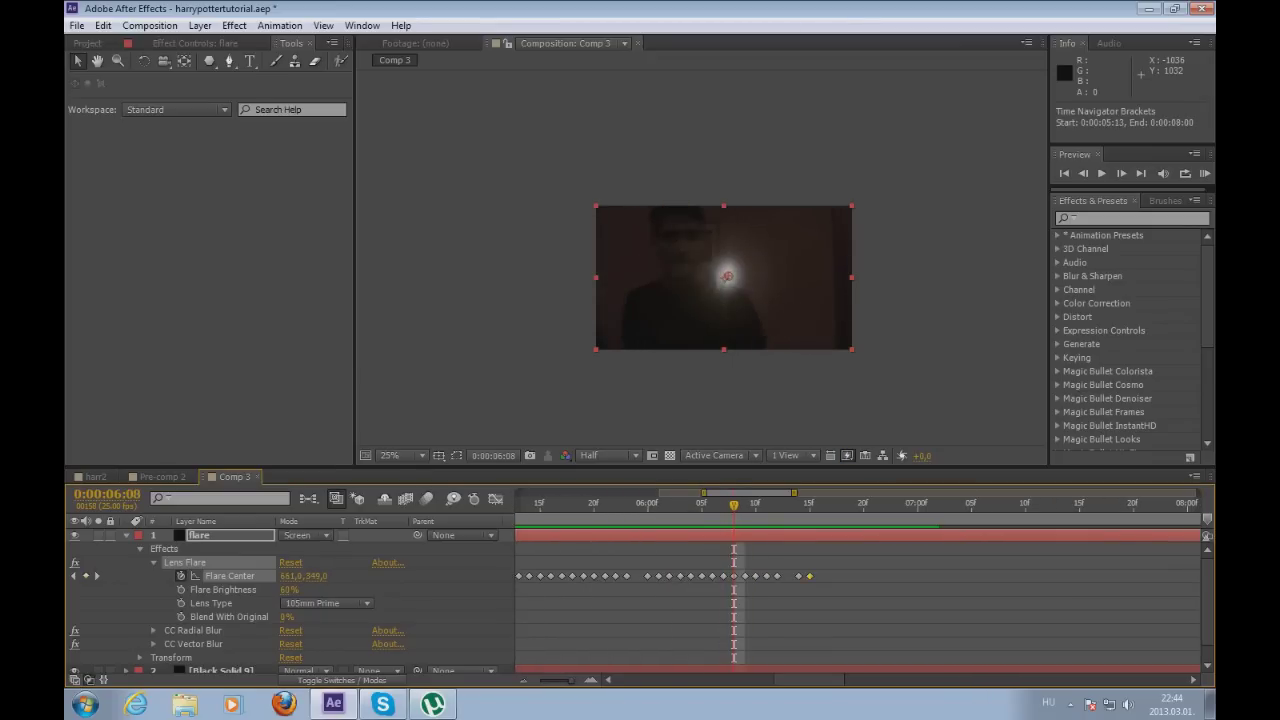
key("Page_Up")
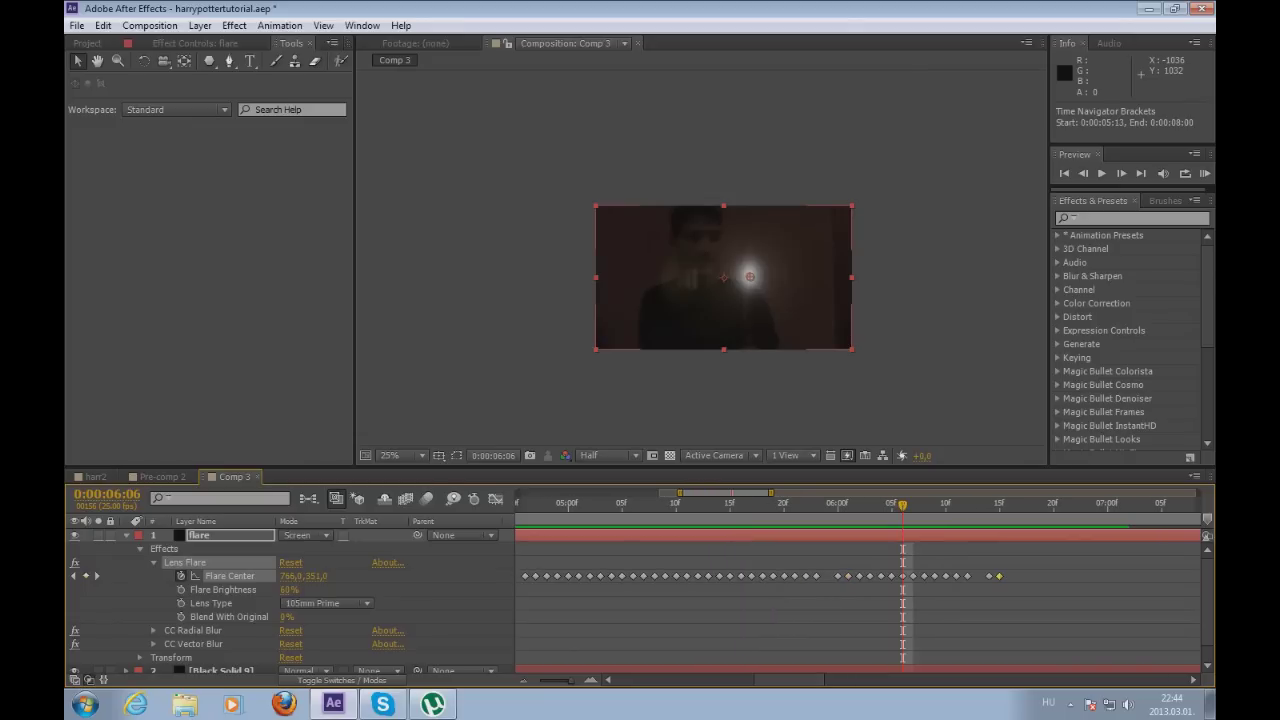
left_click_drag(570, 680, 528, 680)
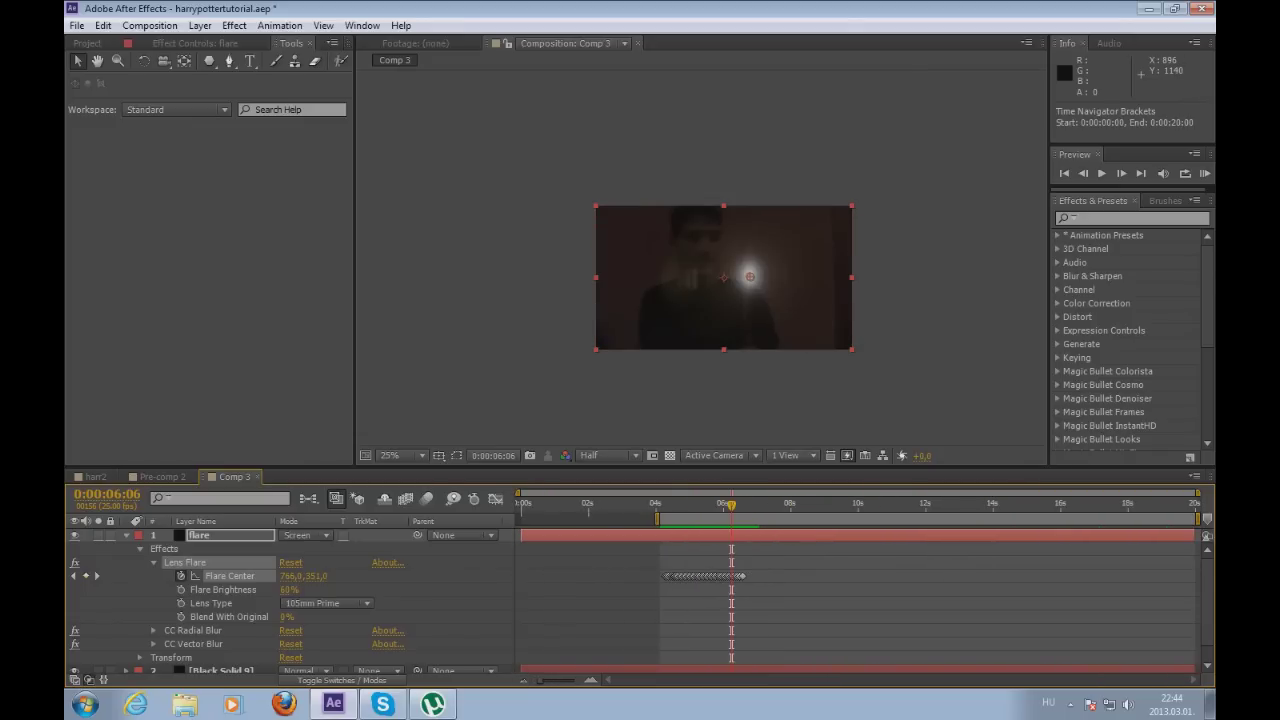
key("ctrl+shift+a")
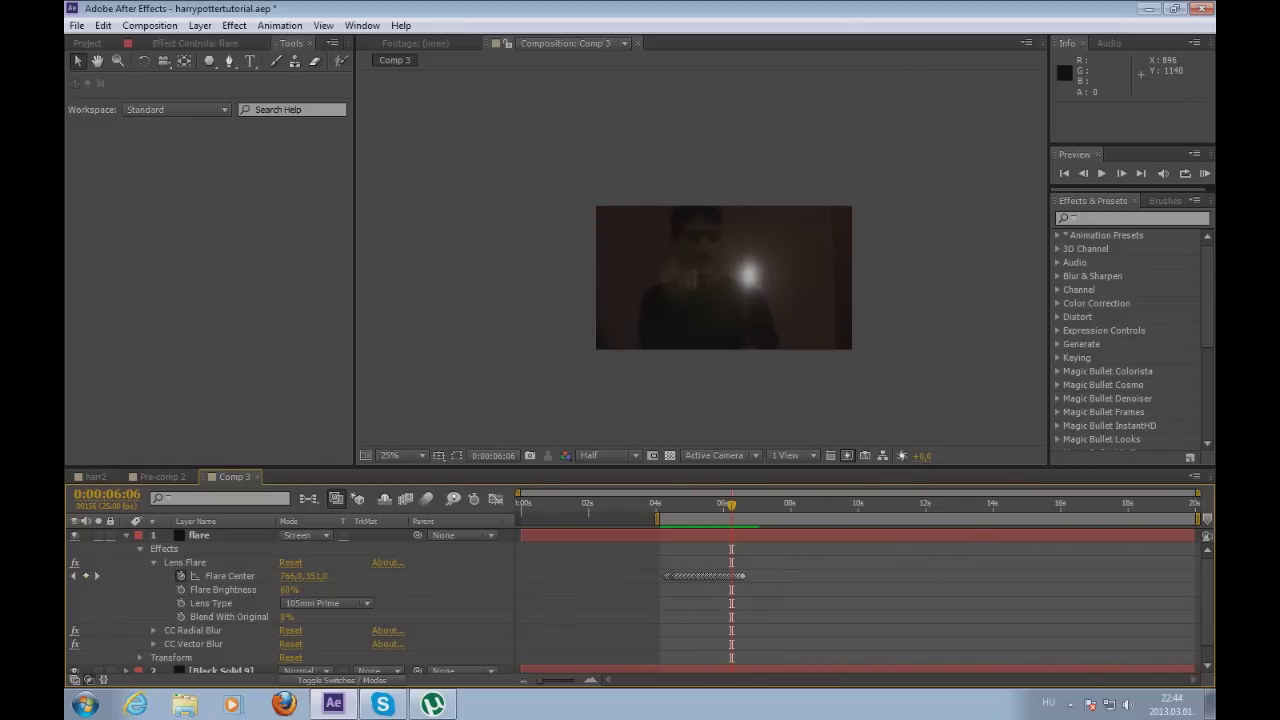
left_click(126, 535)
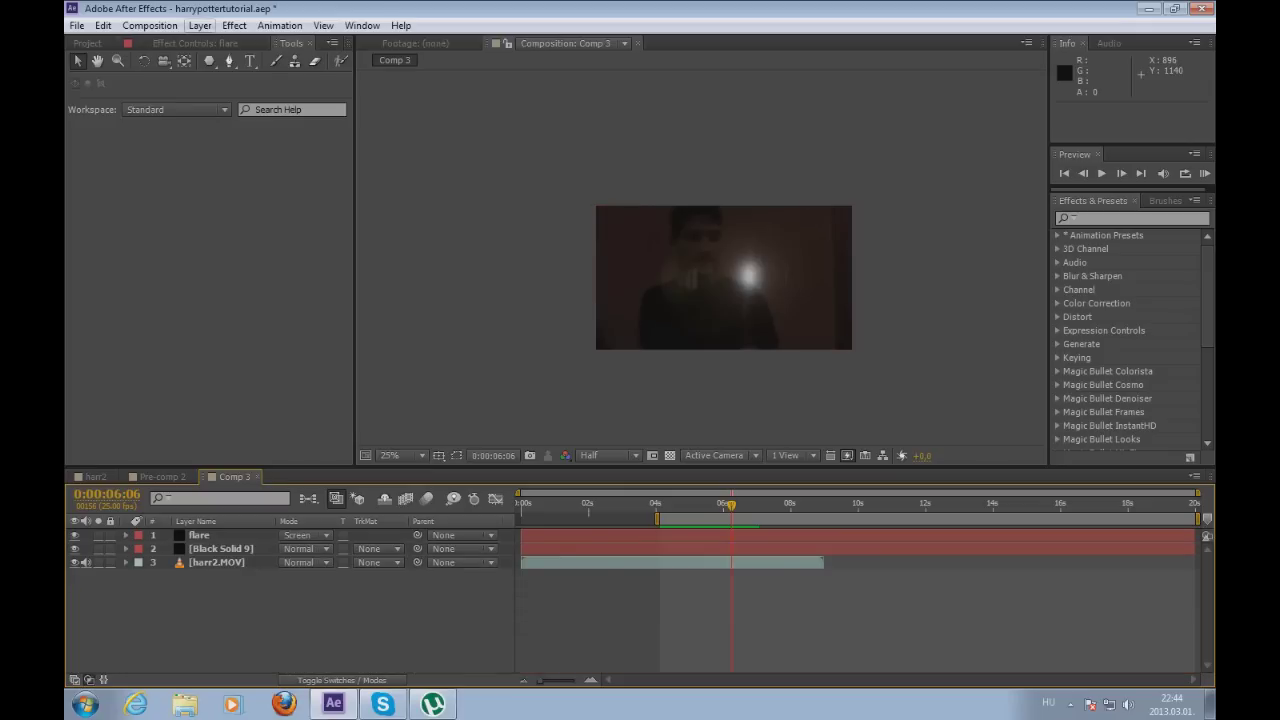
- Create a new solid layer coloured white
left_click(200, 25)
mouse_move(221, 43)
left_click(509, 61)
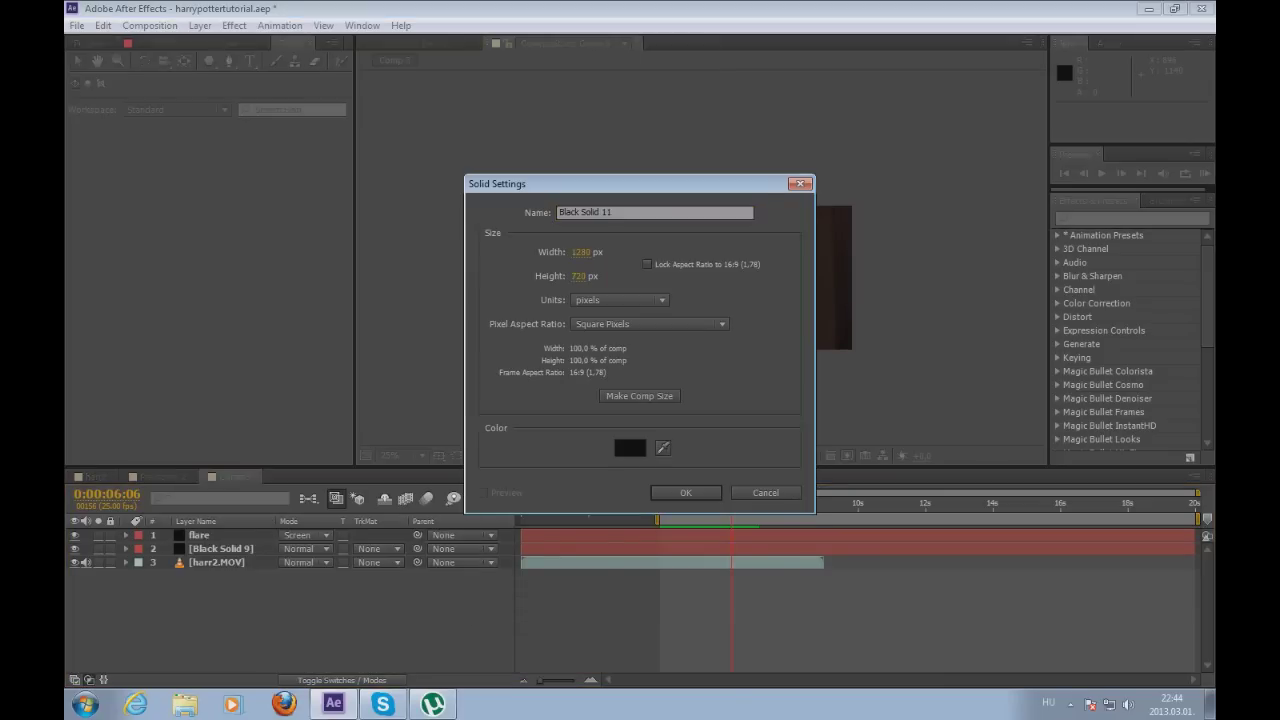
left_click(626, 443)
left_click(502, 444)
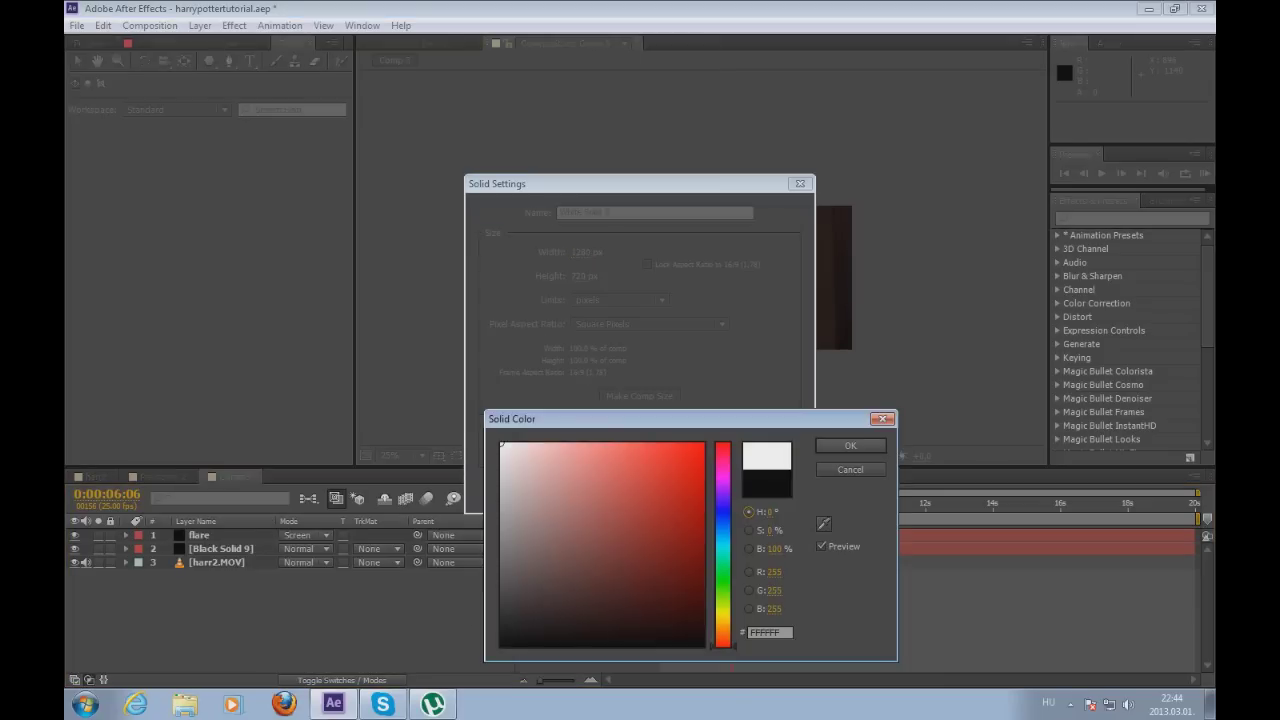
key("Return")
key("Return")
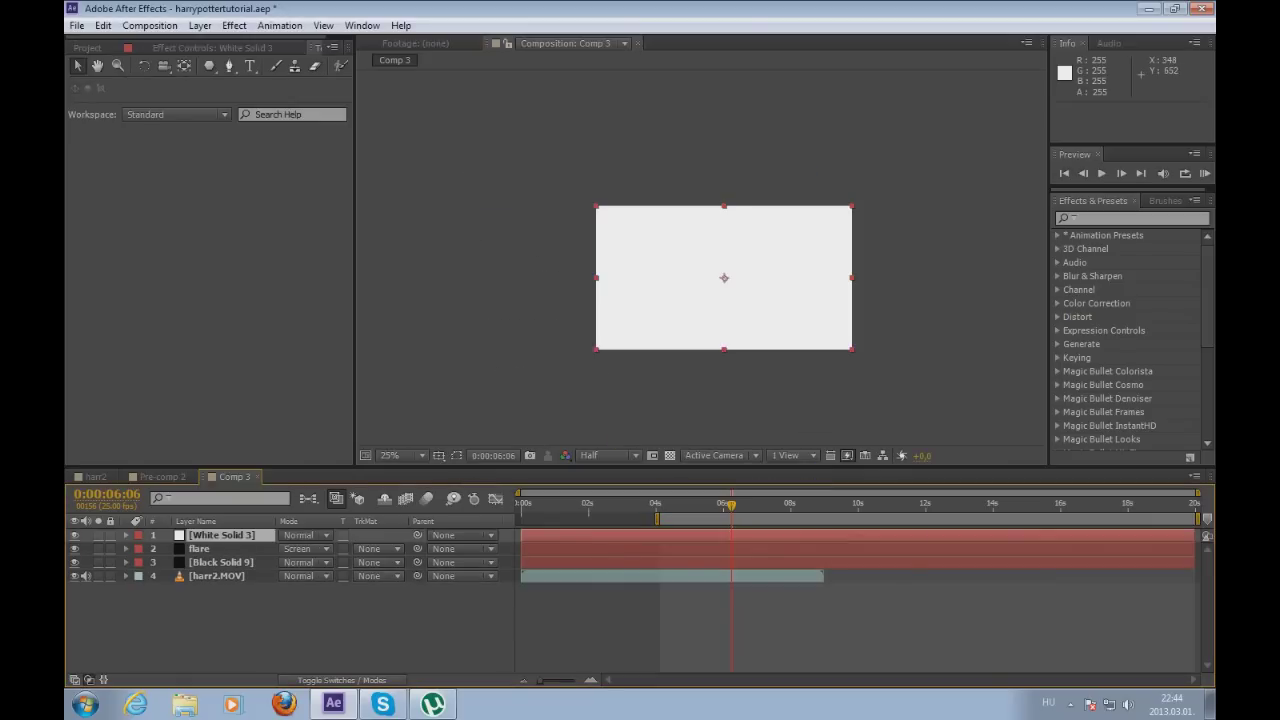
- Draw an elliptical mask on the white solid and move it over the glow just right of centre
left_click(210, 66)
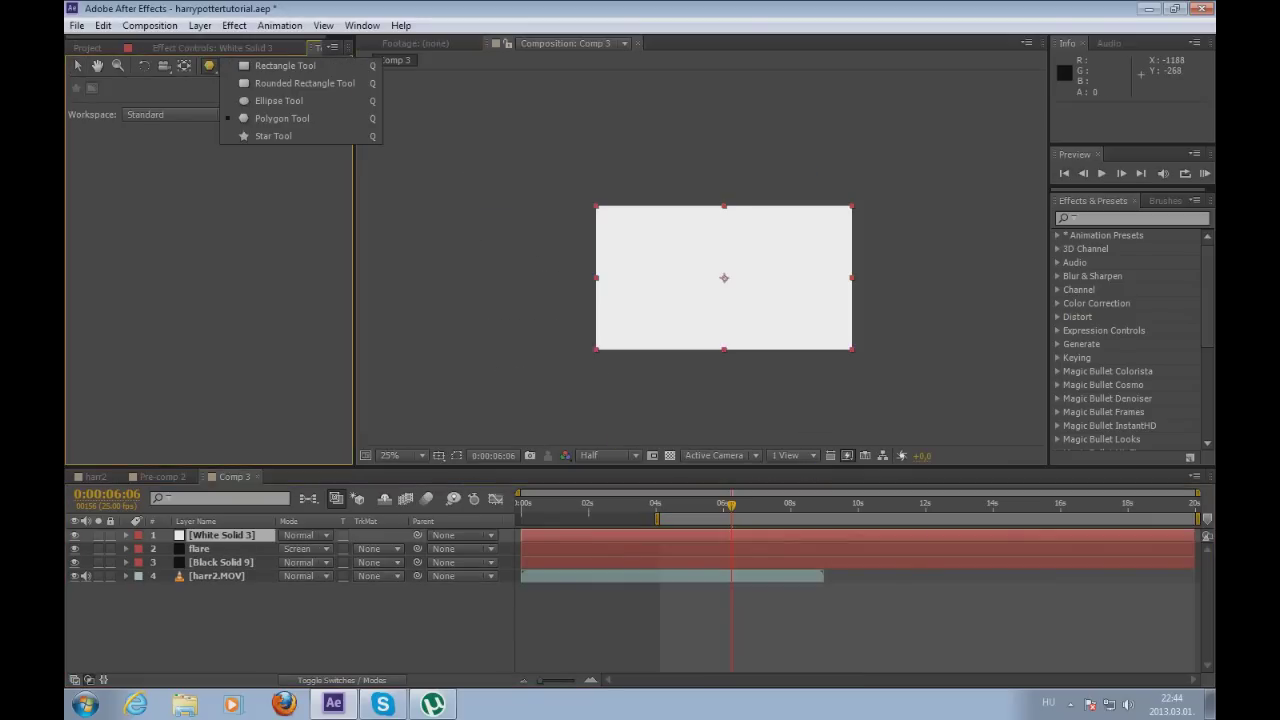
left_click(278, 101)
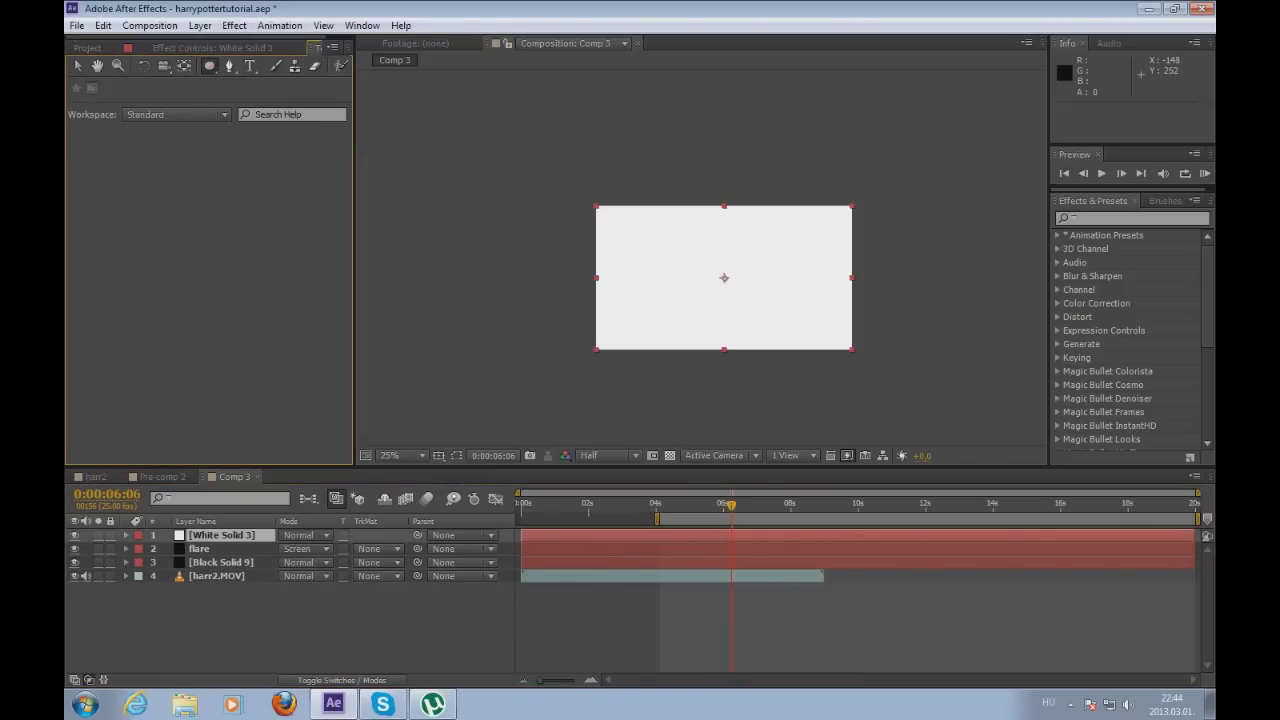
mouse_move(710, 238)
left_mouse_down()
mouse_move(777, 258)
mouse_move(658, 314)
left_mouse_up()
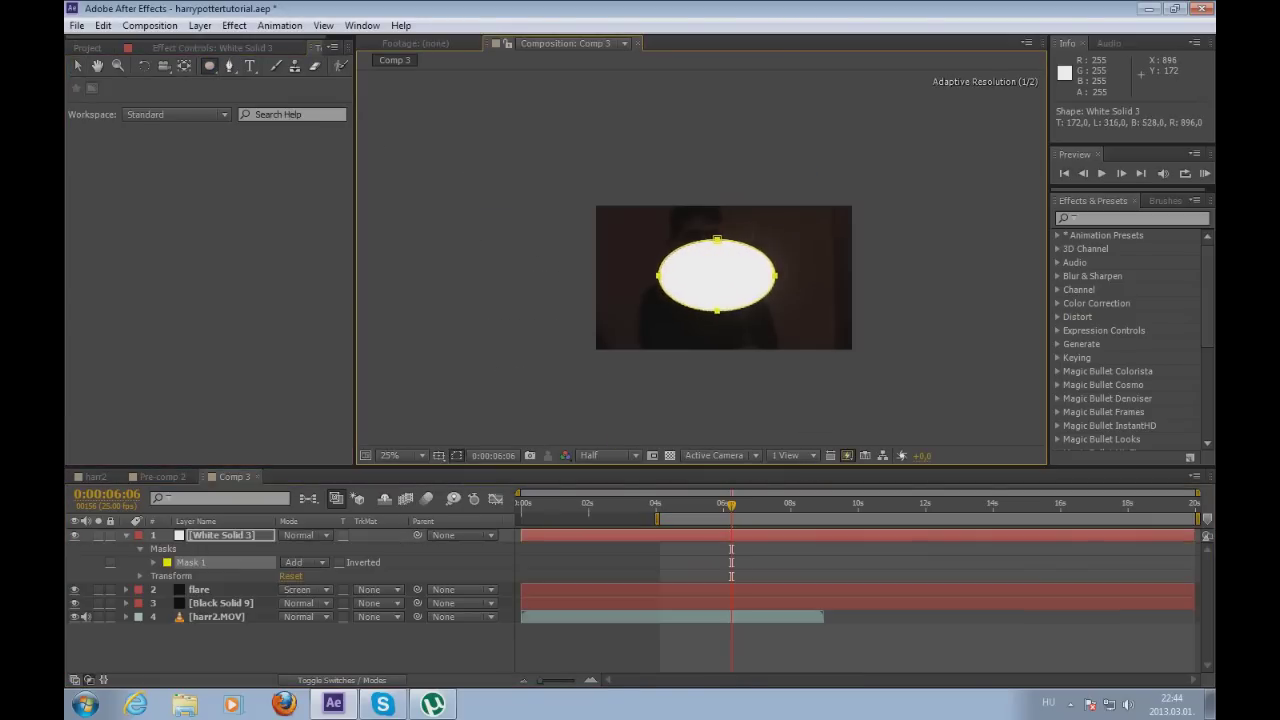
left_click(77, 65)
left_click_drag(714, 279, 787, 276)
key("period")
left_click_drag(869, 283, 834, 285)
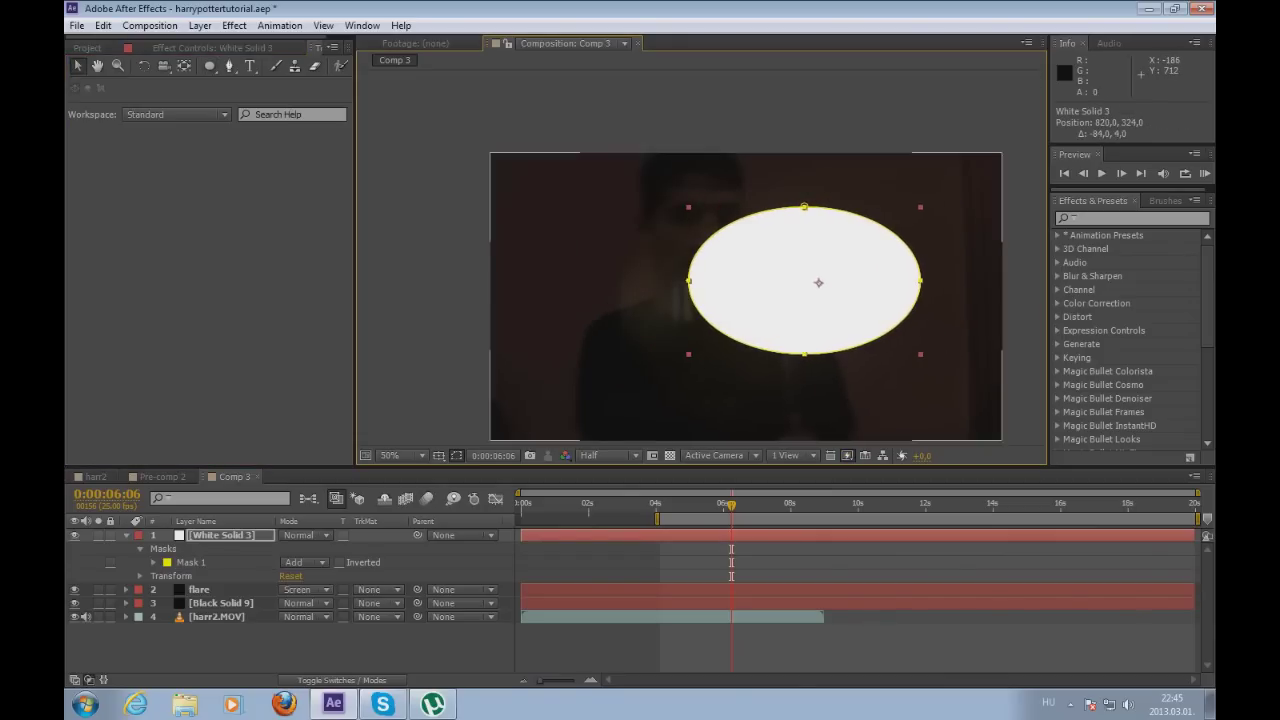
left_click(153, 562)
left_click(324, 589)
type("250")
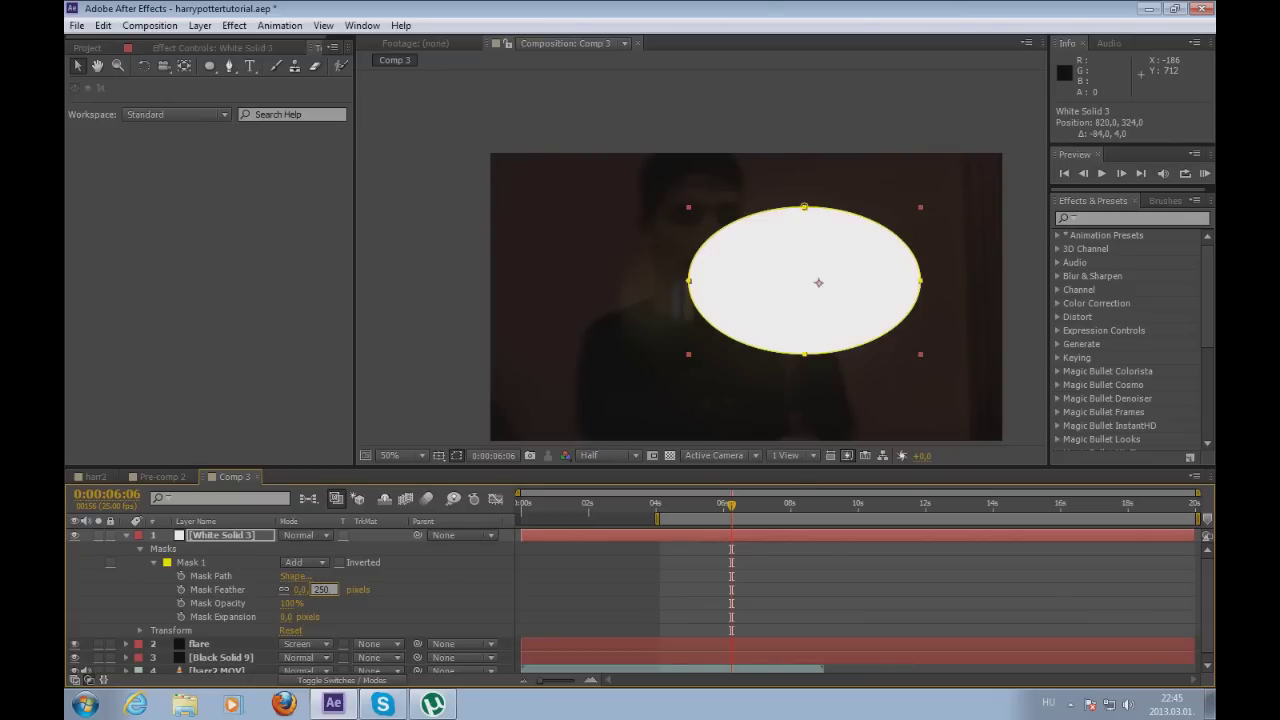
- Set Mask 1's feather to 300 pixels and its mask opacity to 50%
key("Return")
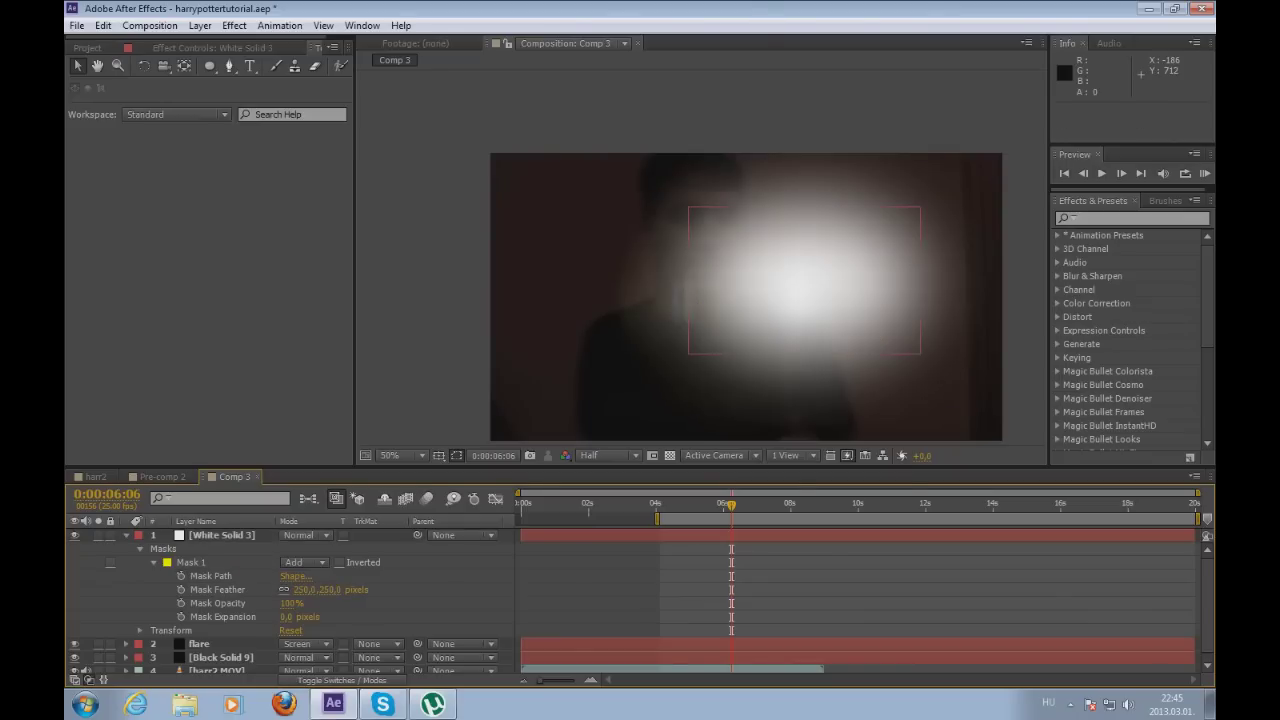
key("Return")
type("30")
key("Return")
key("Return")
type("300")
key("Return")
key("F2")
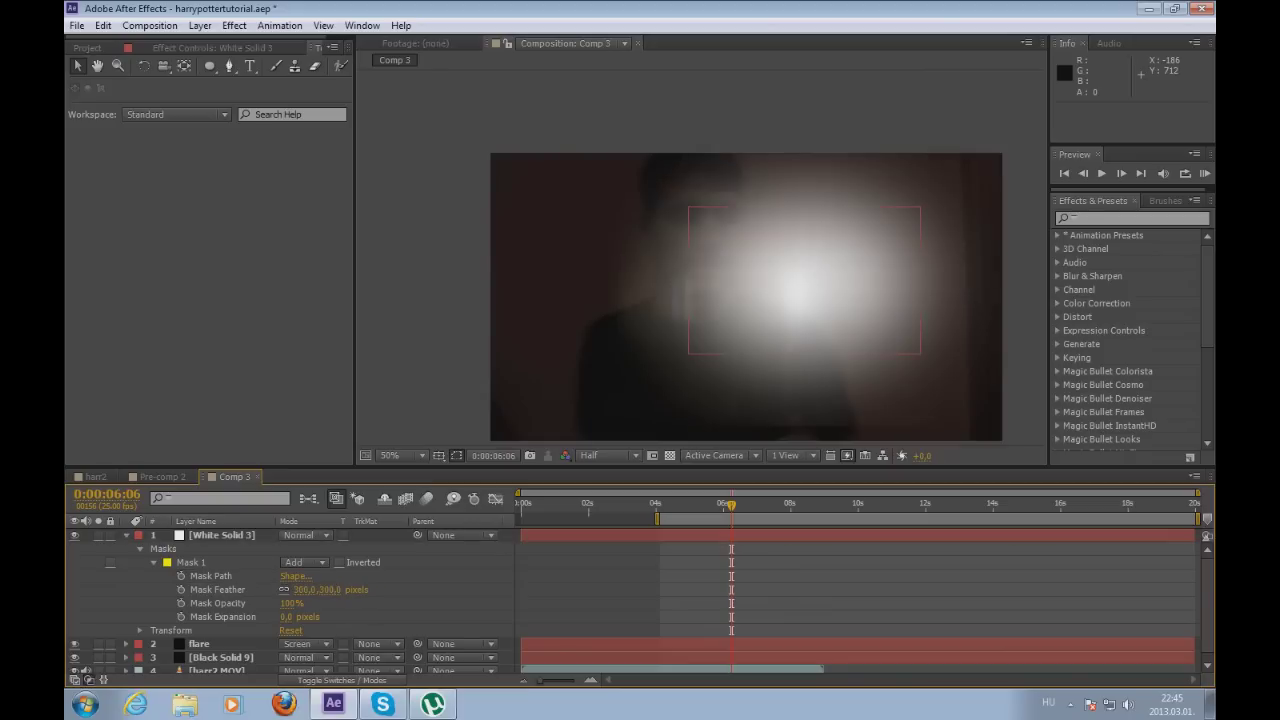
left_click(292, 603)
type("0")
key("Return")
key("F2")
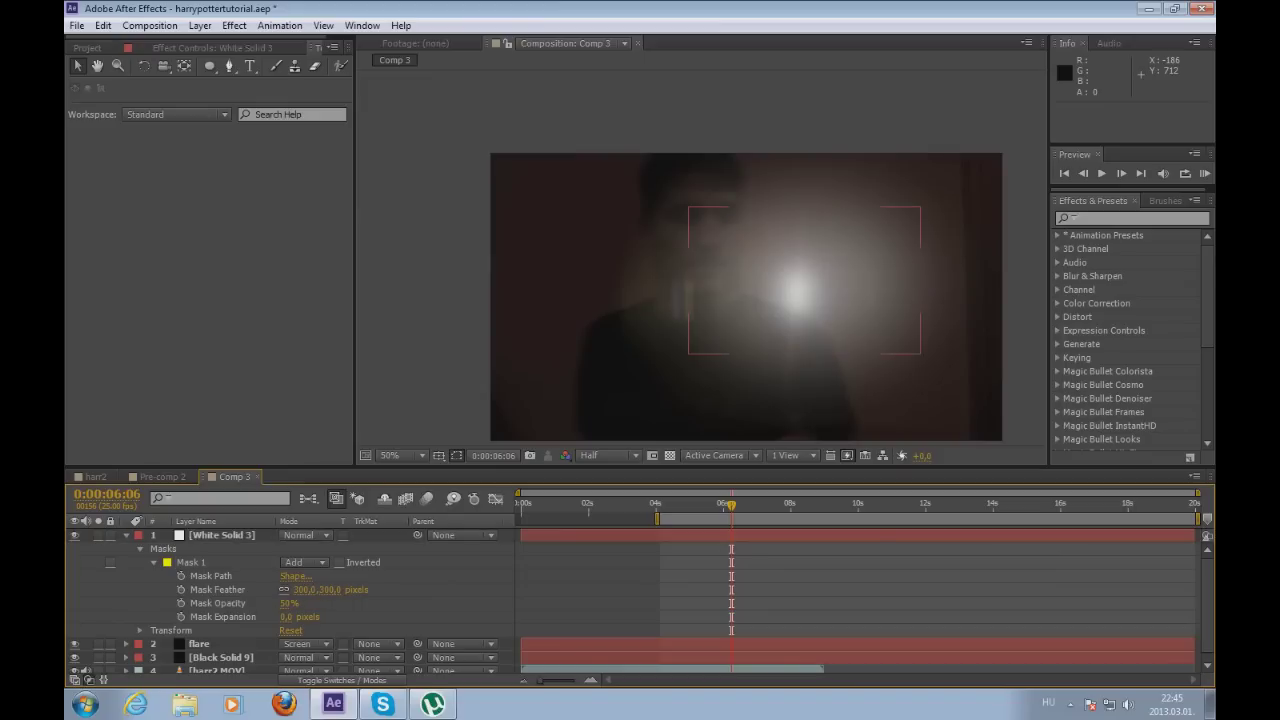
- Collapse the white solid and reveal the flare layer's Lens Flare effect
key("ctrl+grave")
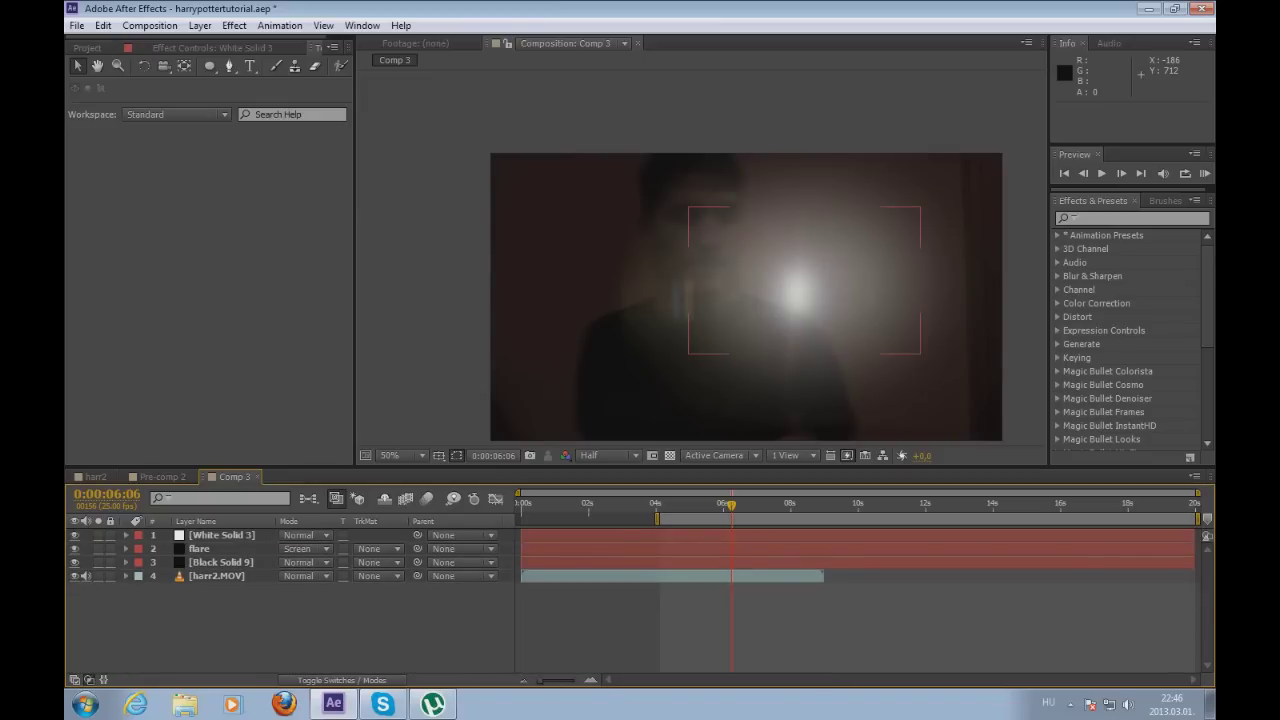
left_click(199, 548)
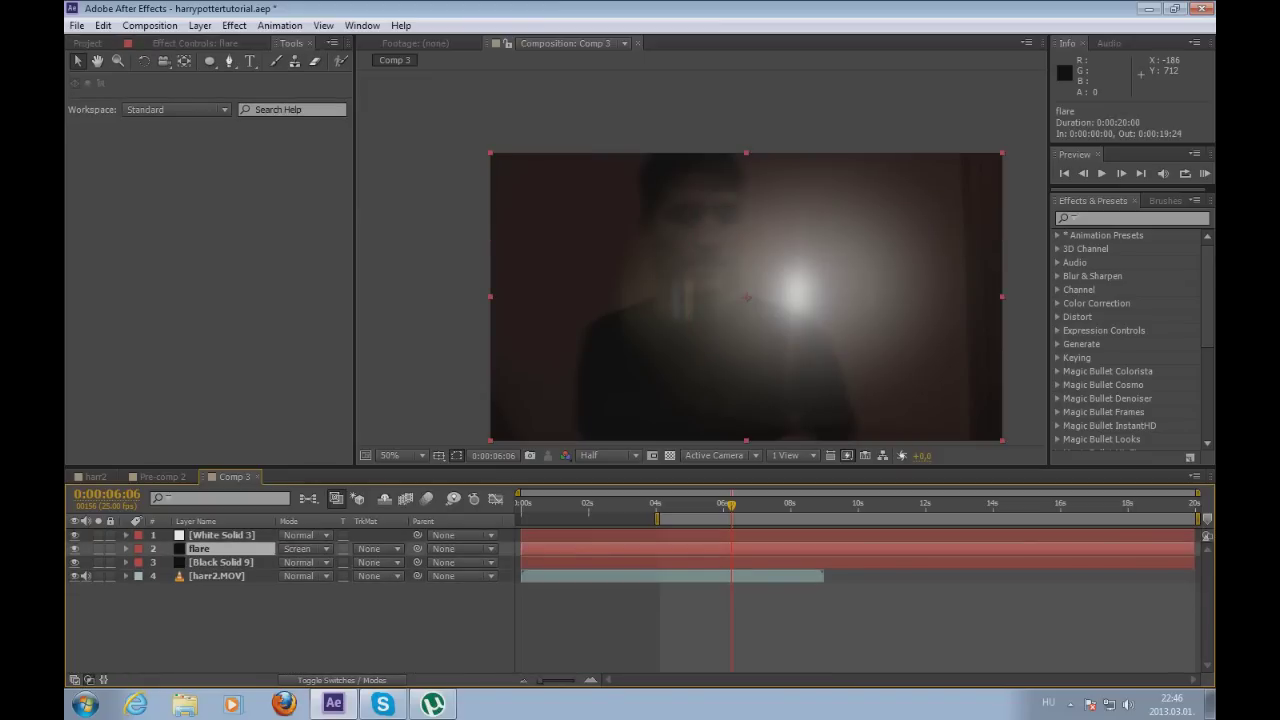
left_click(126, 548)
left_click(184, 570)
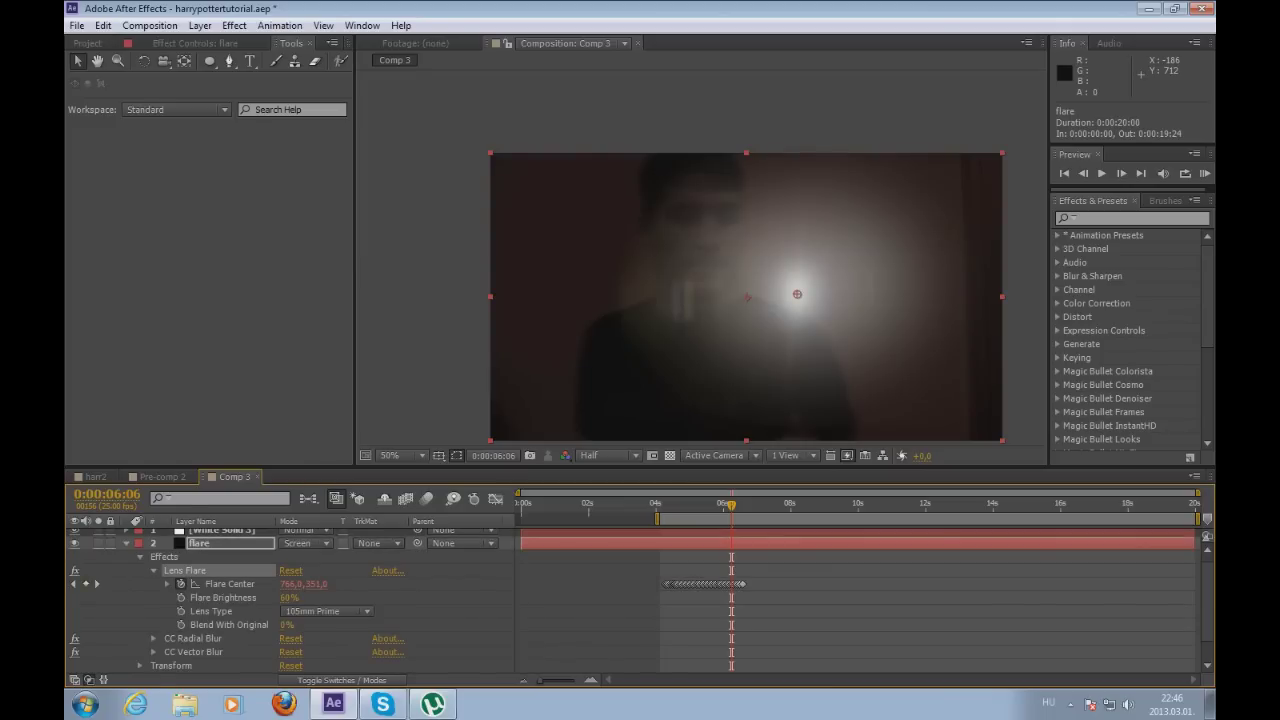
- Select the flare's Flare Center, then expand White Solid 3's Transform and select Position
left_click(229, 584)
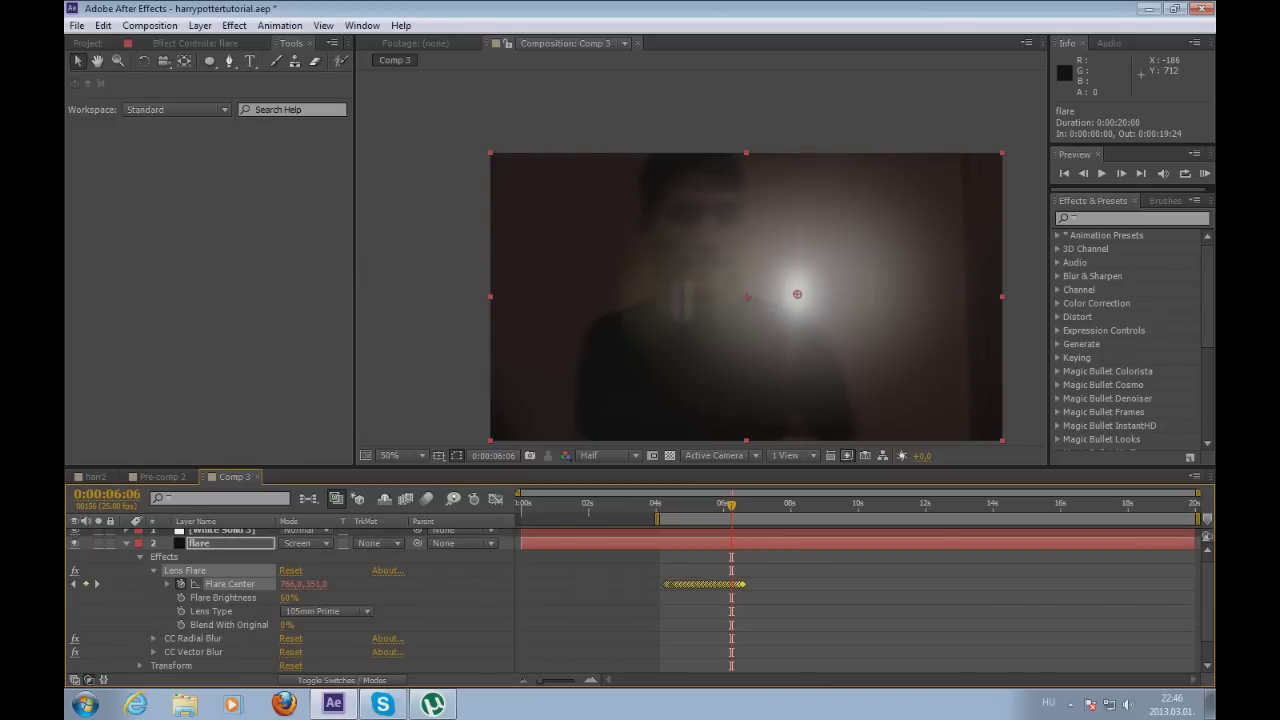
left_click_drag(230, 584, 417, 536)
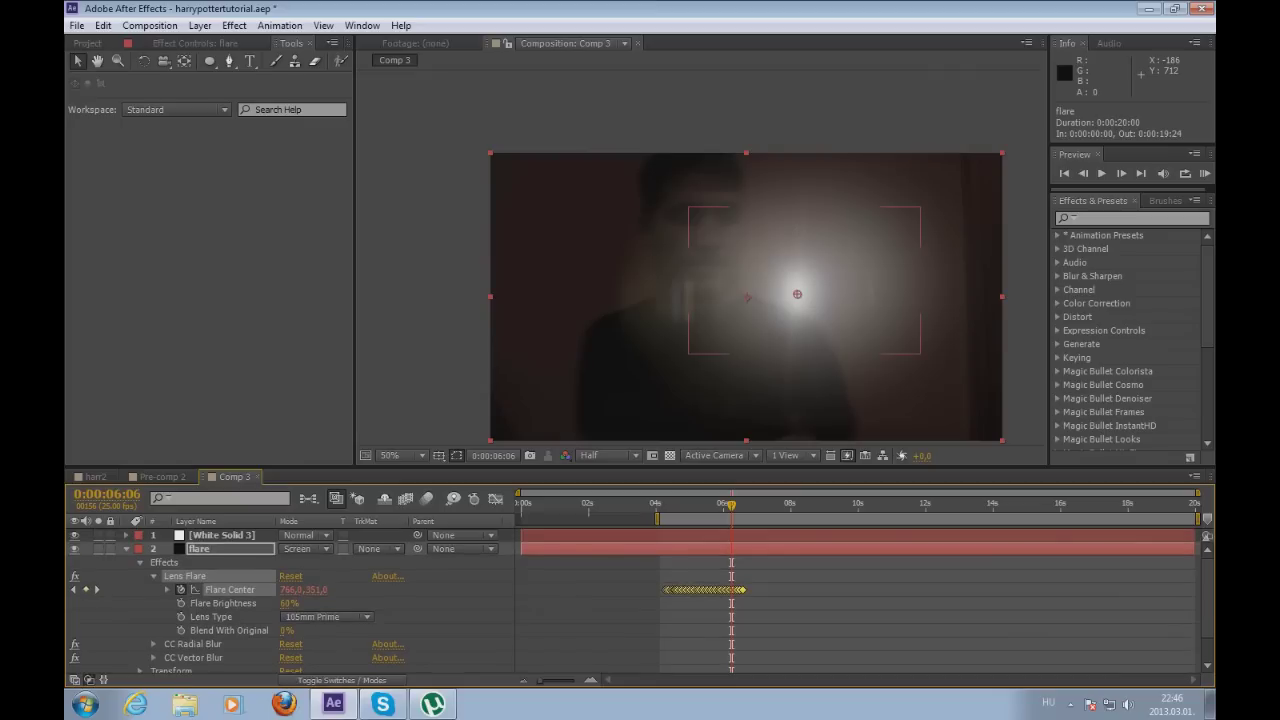
left_click_drag(252, 596, 252, 596)
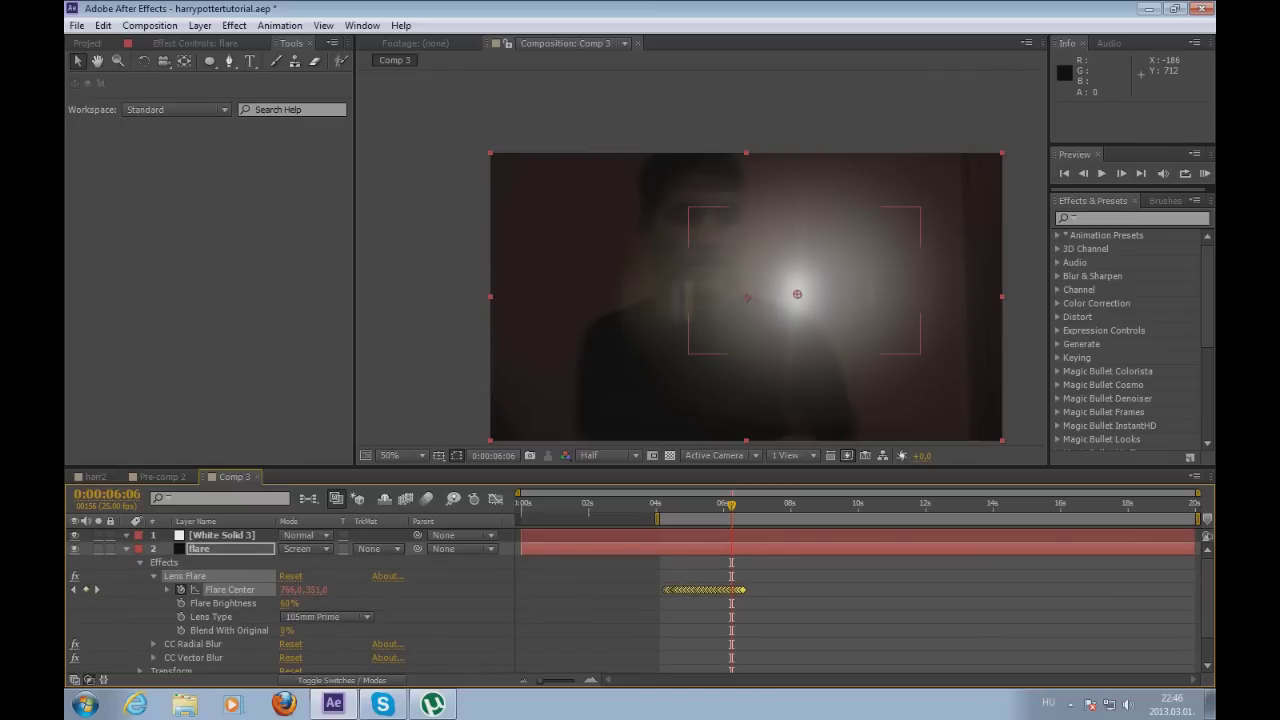
double_click(209, 61)
left_click(140, 562)
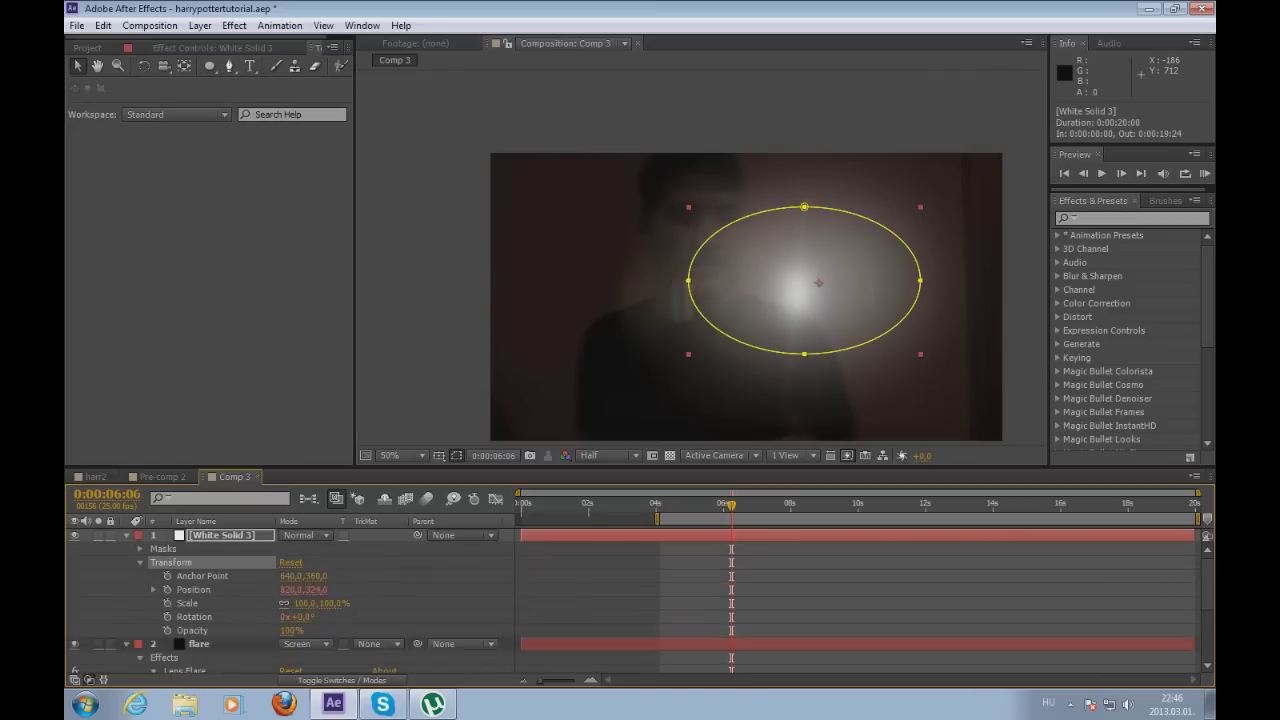
left_click(167, 589)
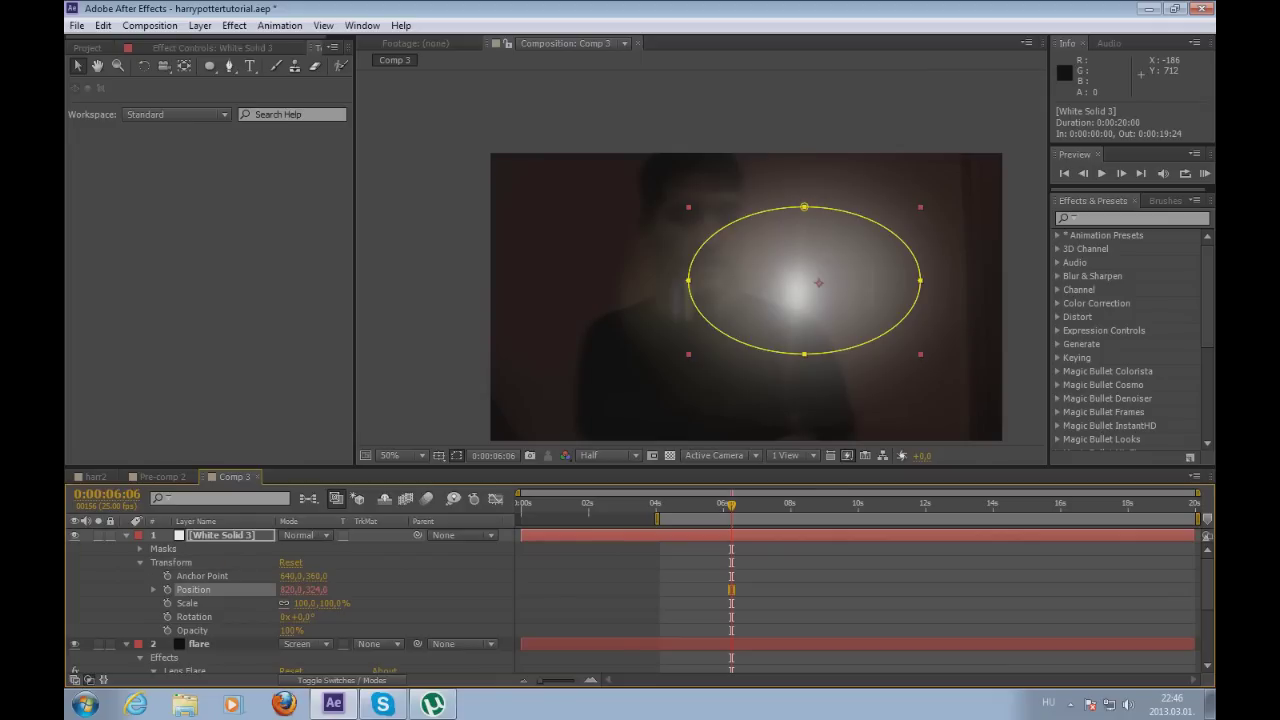
scroll(290, 600, "down", 2)
scroll(290, 600, "up", 2)
scroll(290, 600, "down", 1)
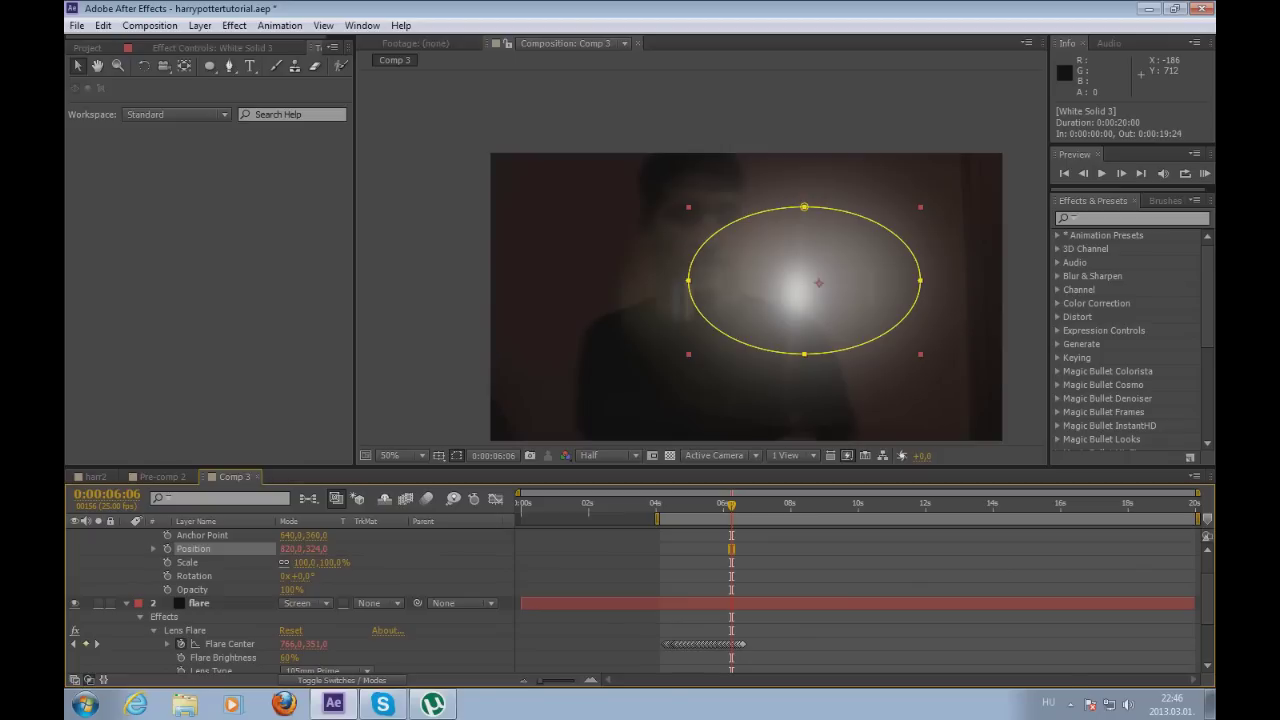
- Add a Position expression on White Solid 3 pick-whipped to Lens Flare's Flare Center
key("alt+shift+equal")
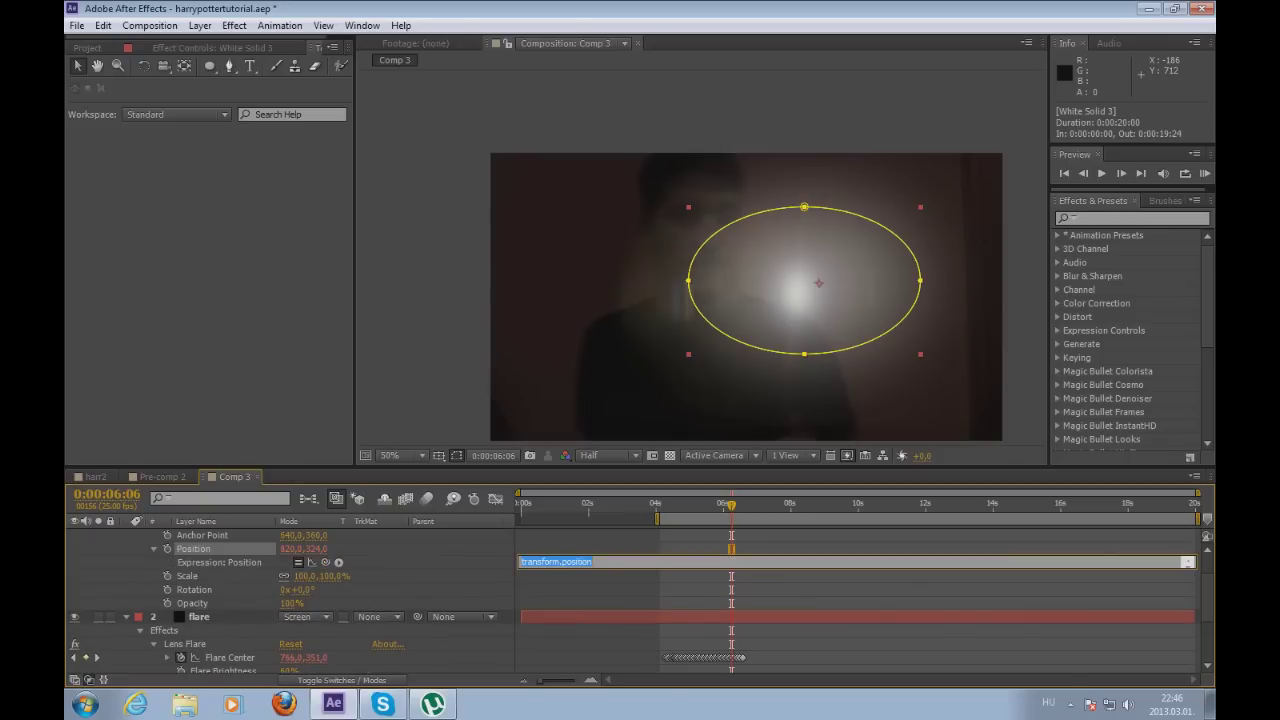
key("KP_Enter")
scroll(290, 600, "up", 1)
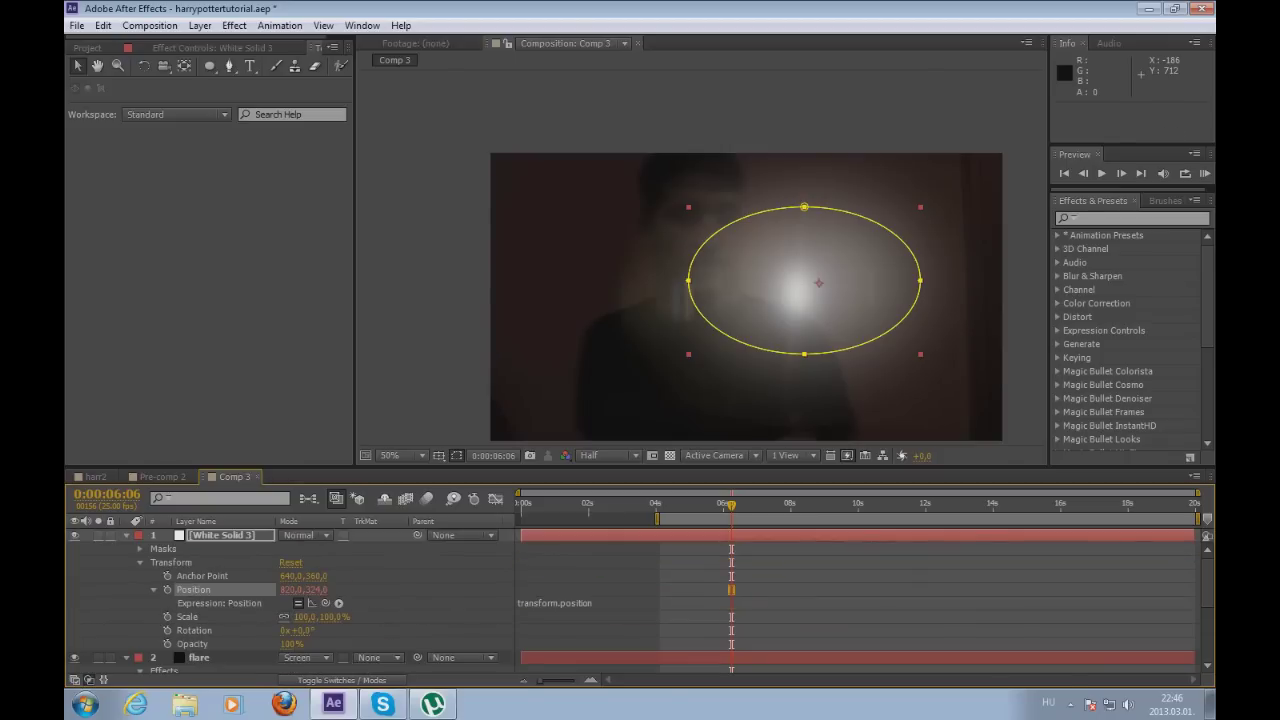
scroll(290, 600, "down", 1)
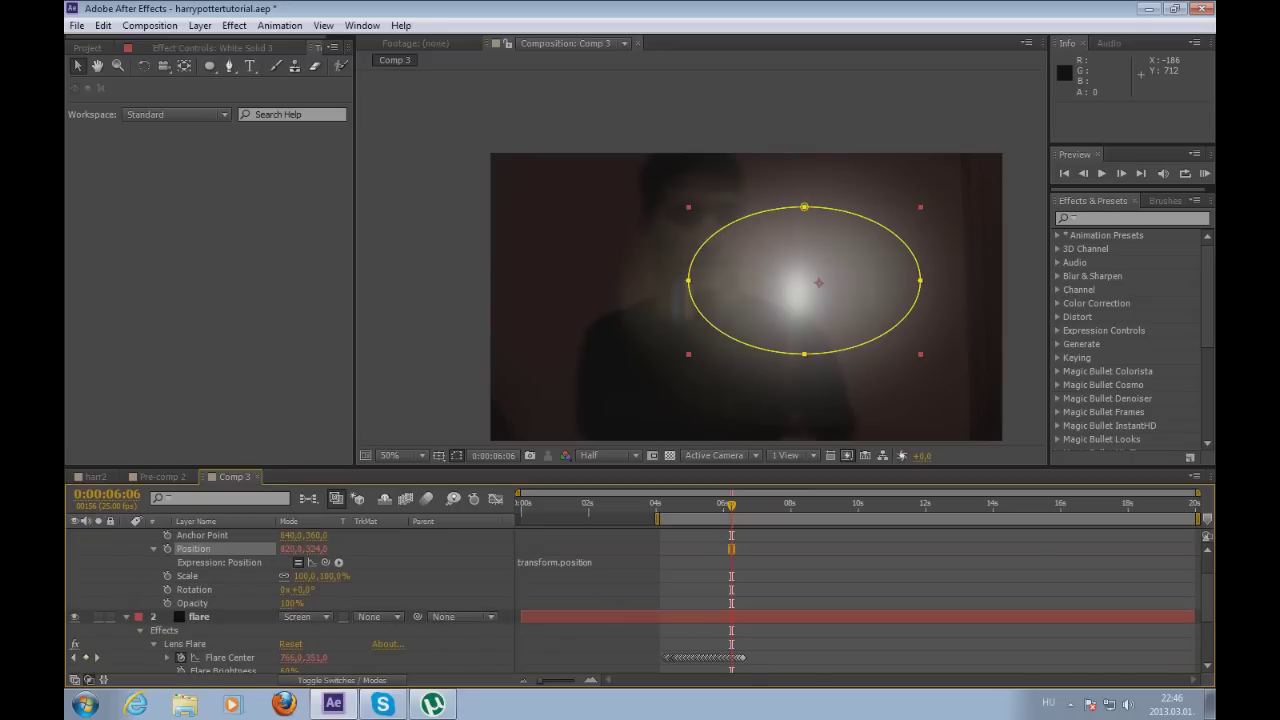
left_click_drag(311, 562, 230, 657)
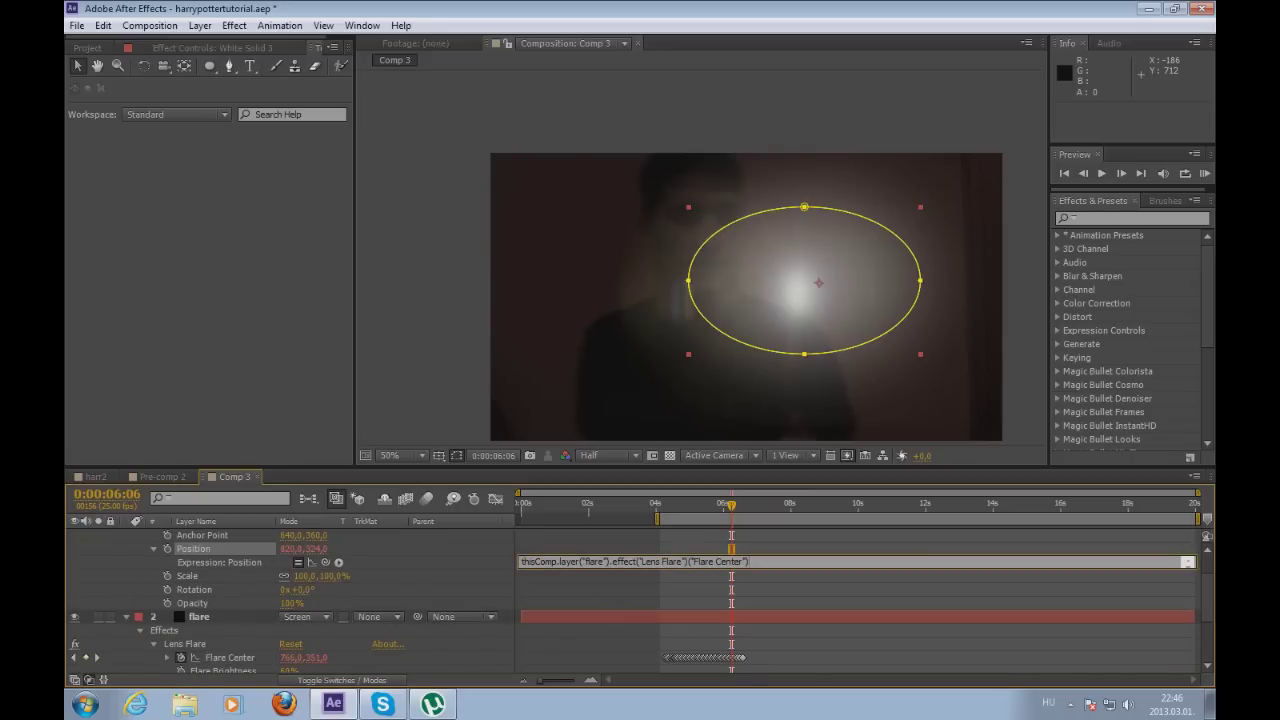
key("KP_Enter")
- Scrub back to 0:00:04:07 and zoom the timeline to check the glow follows
scroll(640, 600, "up", 1)
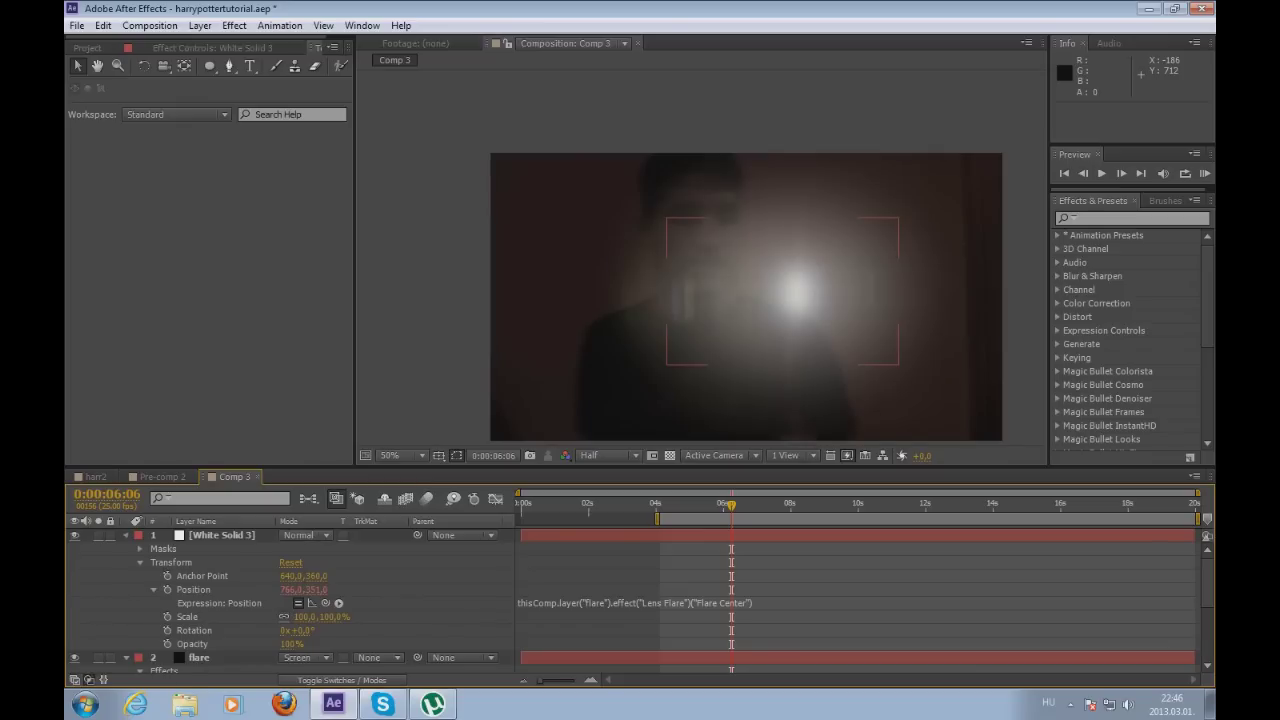
key("e")
mouse_move(731, 505)
left_mouse_down()
mouse_move(690, 505)
mouse_move(768, 505)
mouse_move(657, 505)
left_mouse_up()
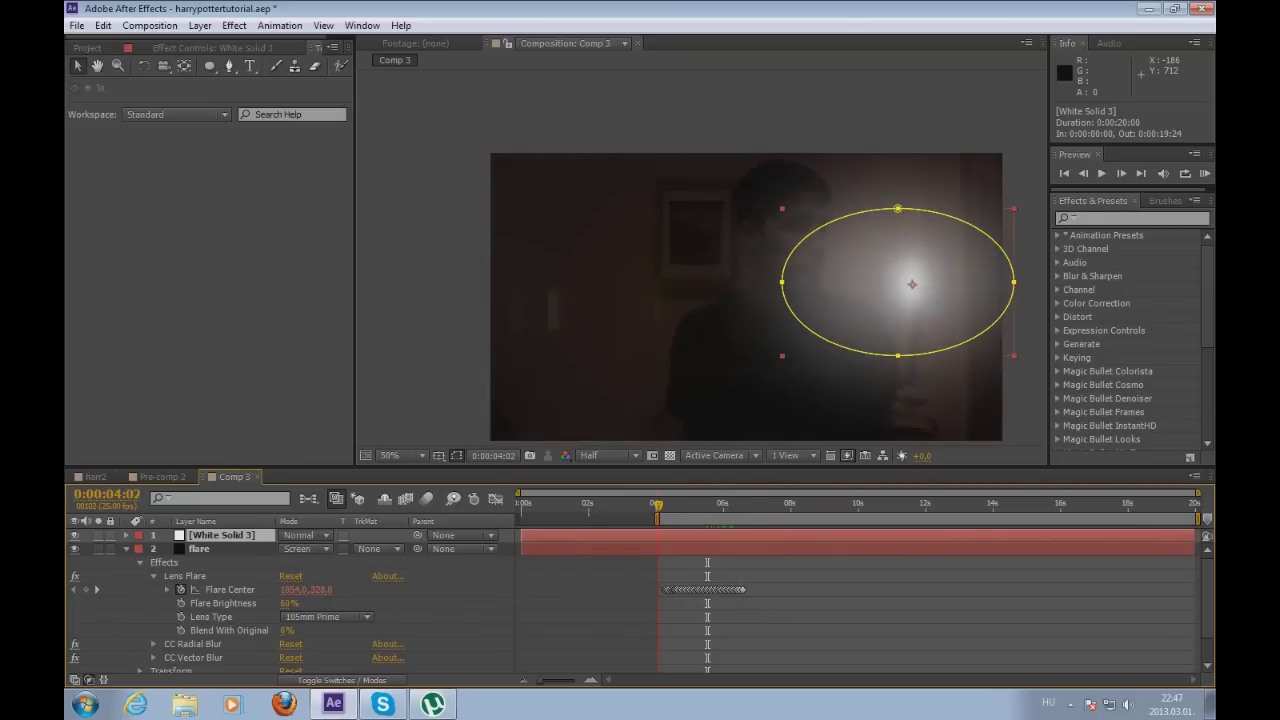
left_click(199, 548)
left_click(591, 680)
left_click_drag(658, 505, 712, 505)
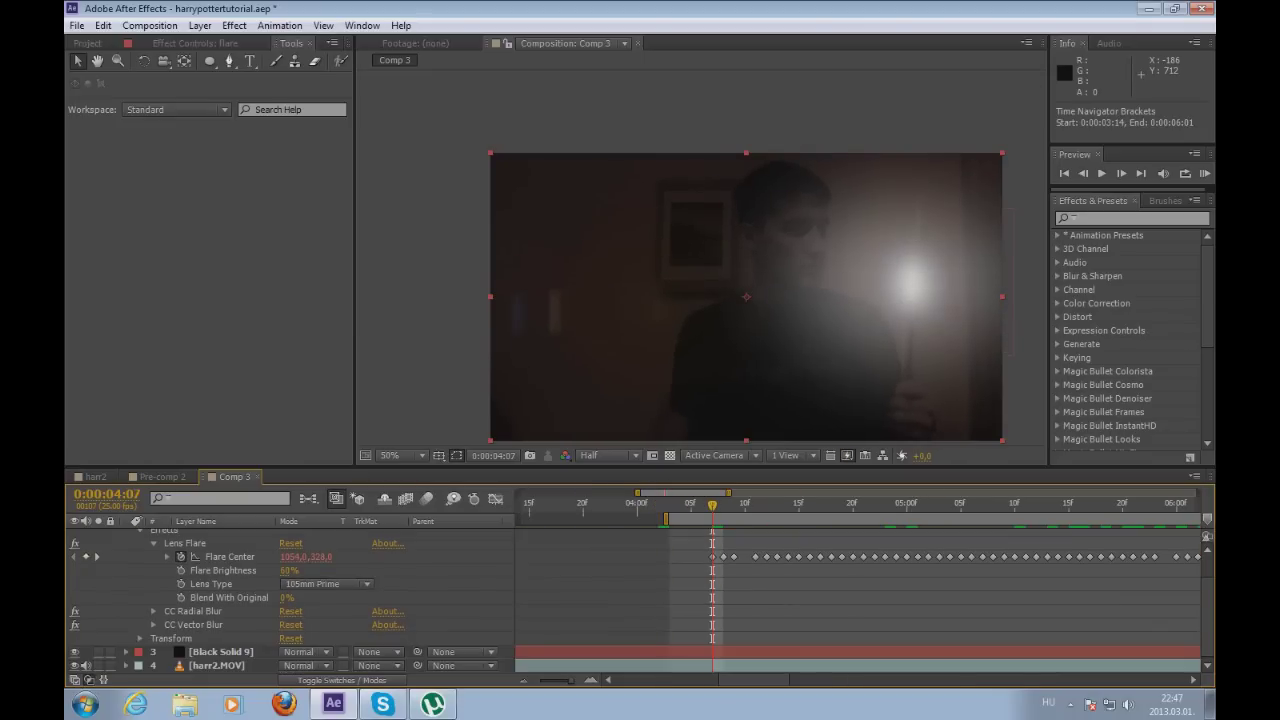
- Reveal the flare's Opacity and try initial opacity keyframes, setting it to 0%
left_click(140, 562)
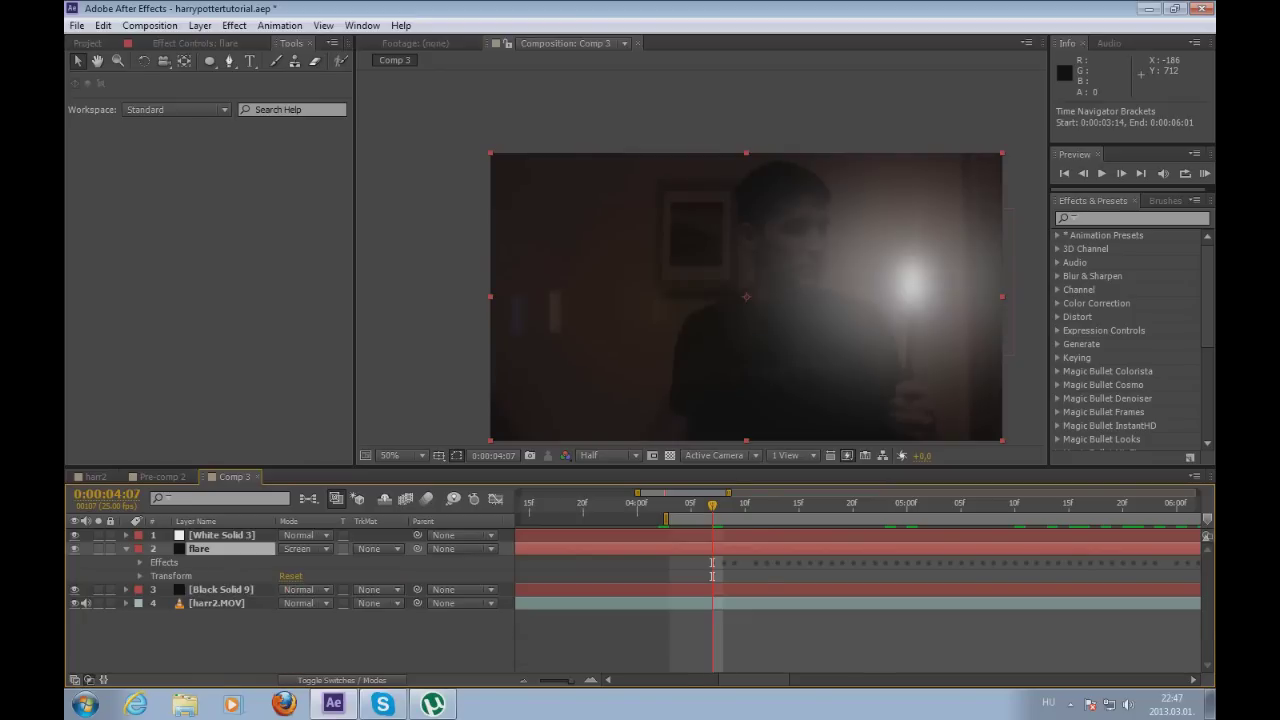
left_click(140, 576)
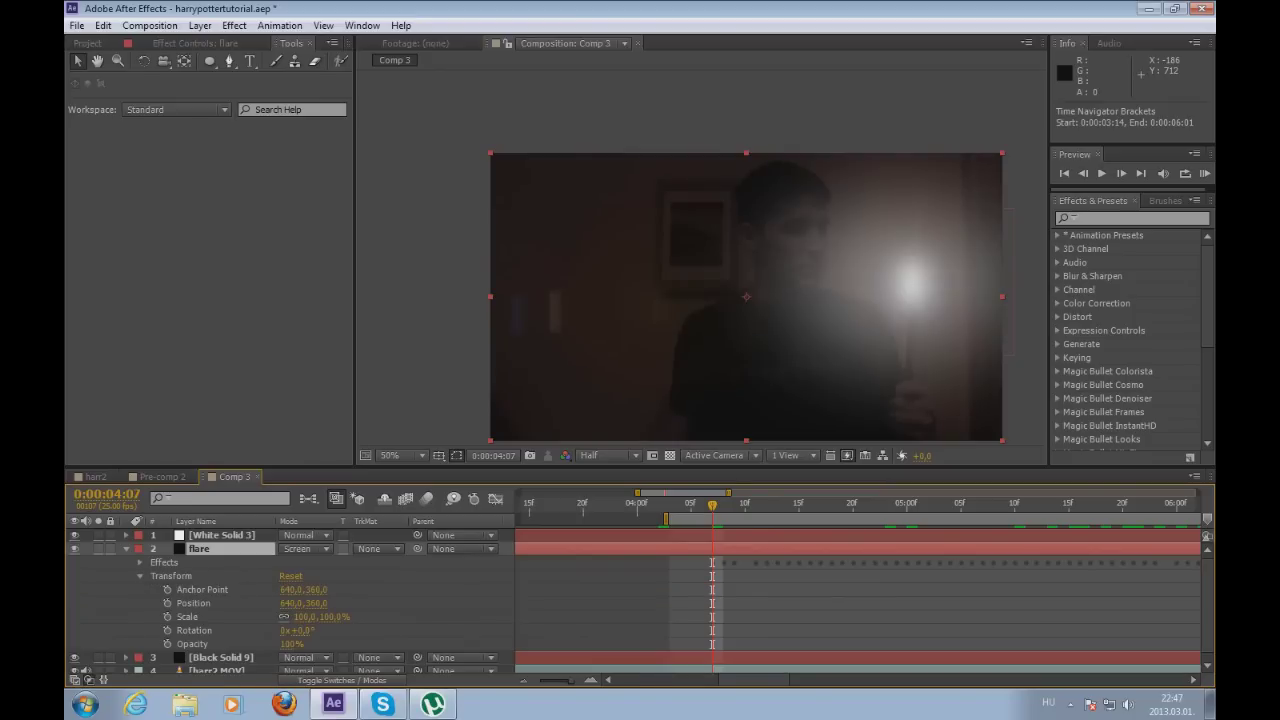
key("equal")
key("alt+shift+t")
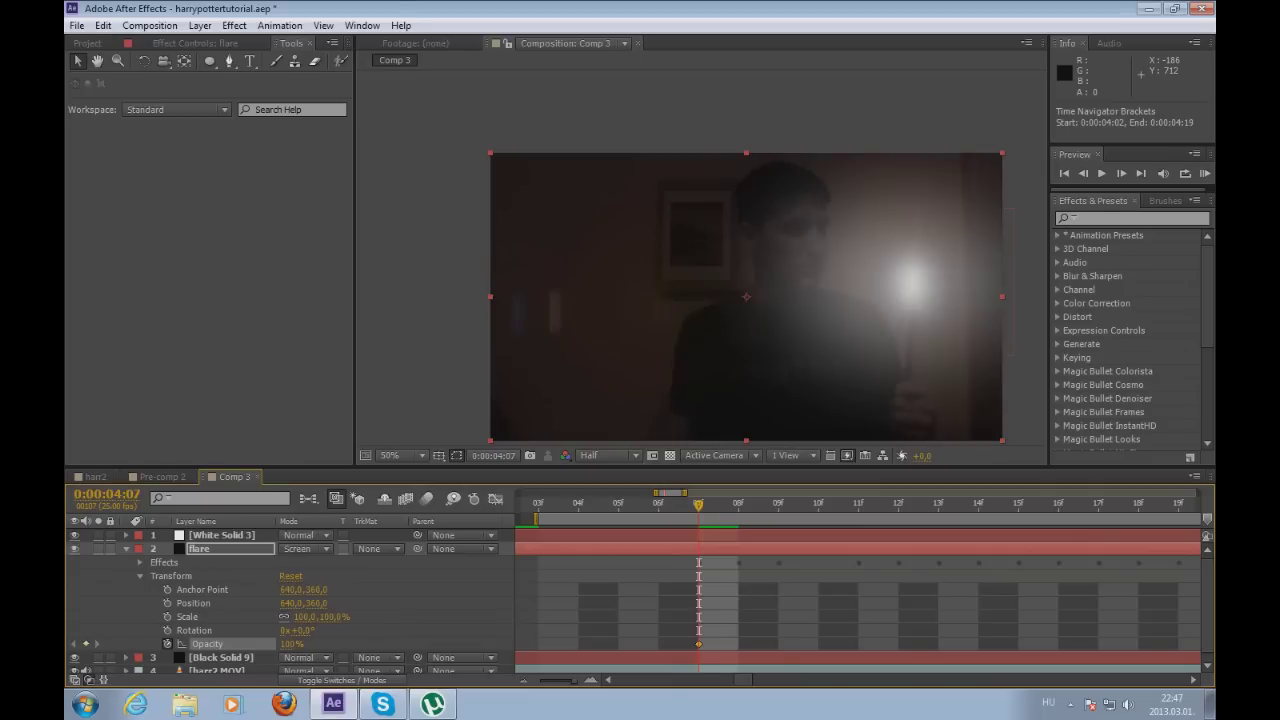
key("space")
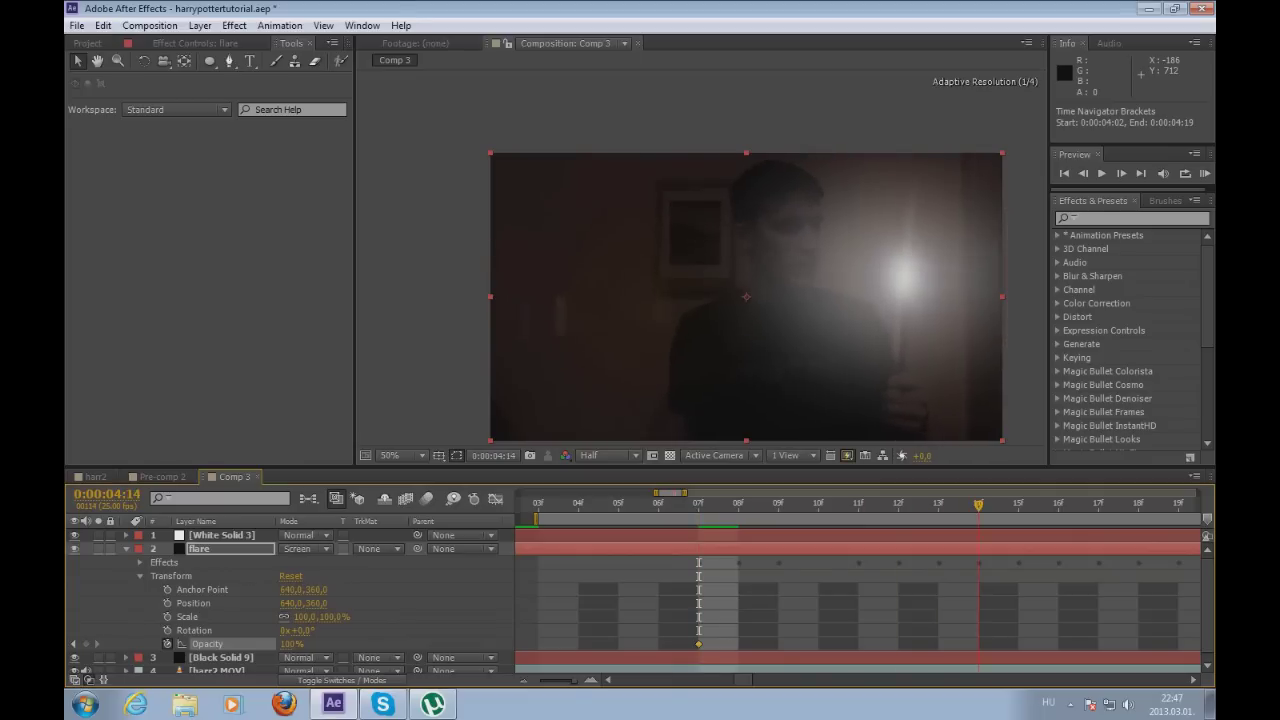
key("space")
left_click(290, 644)
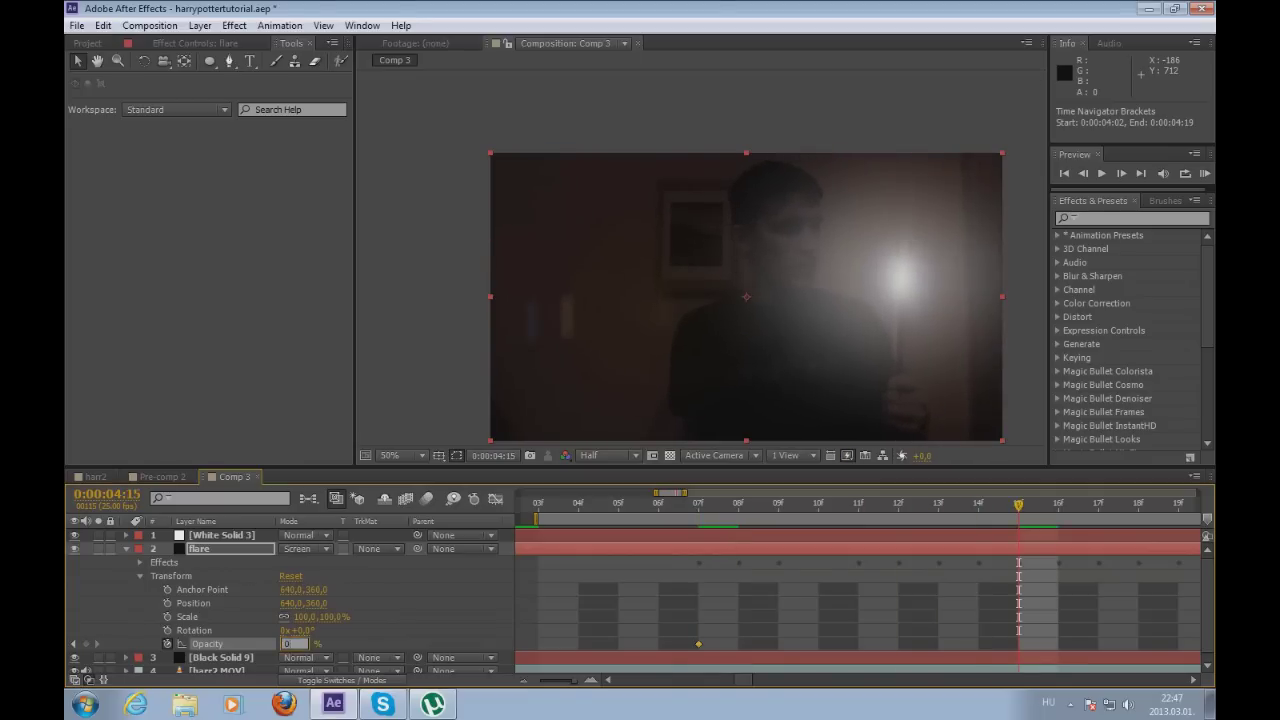
type("1")
key("Return")
key("j")
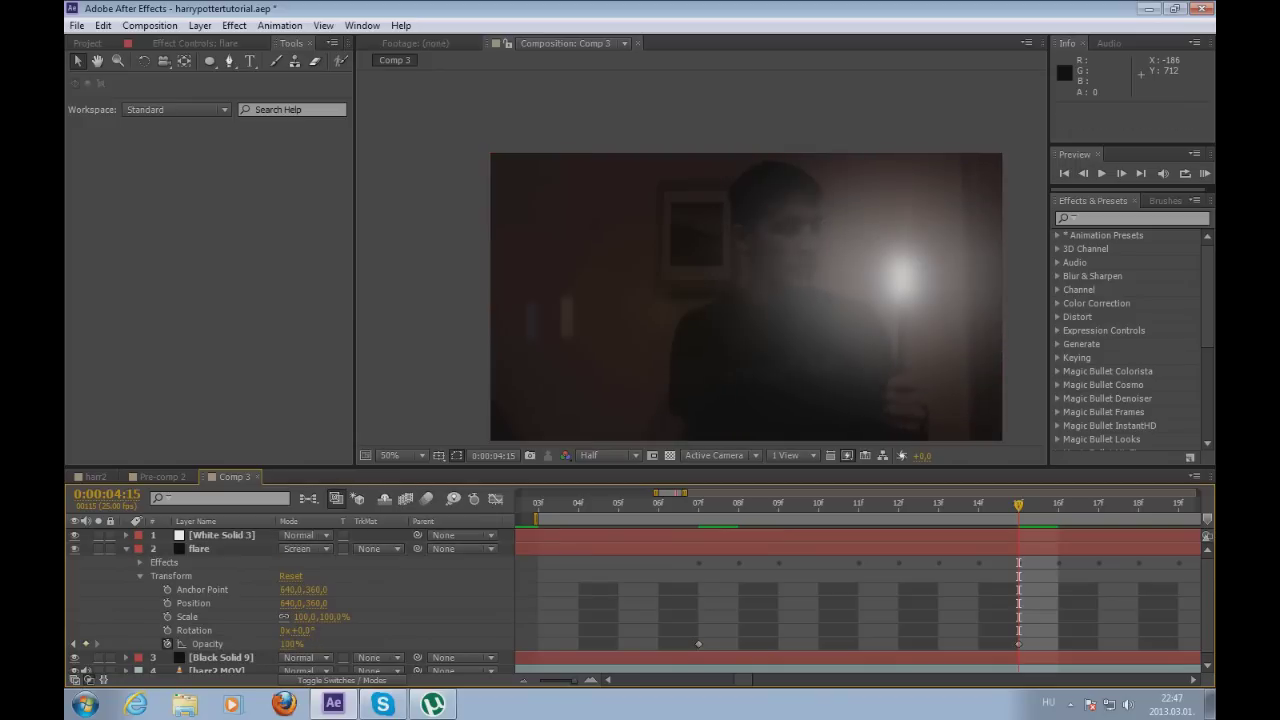
left_click(290, 644)
type("0")
key("Return")
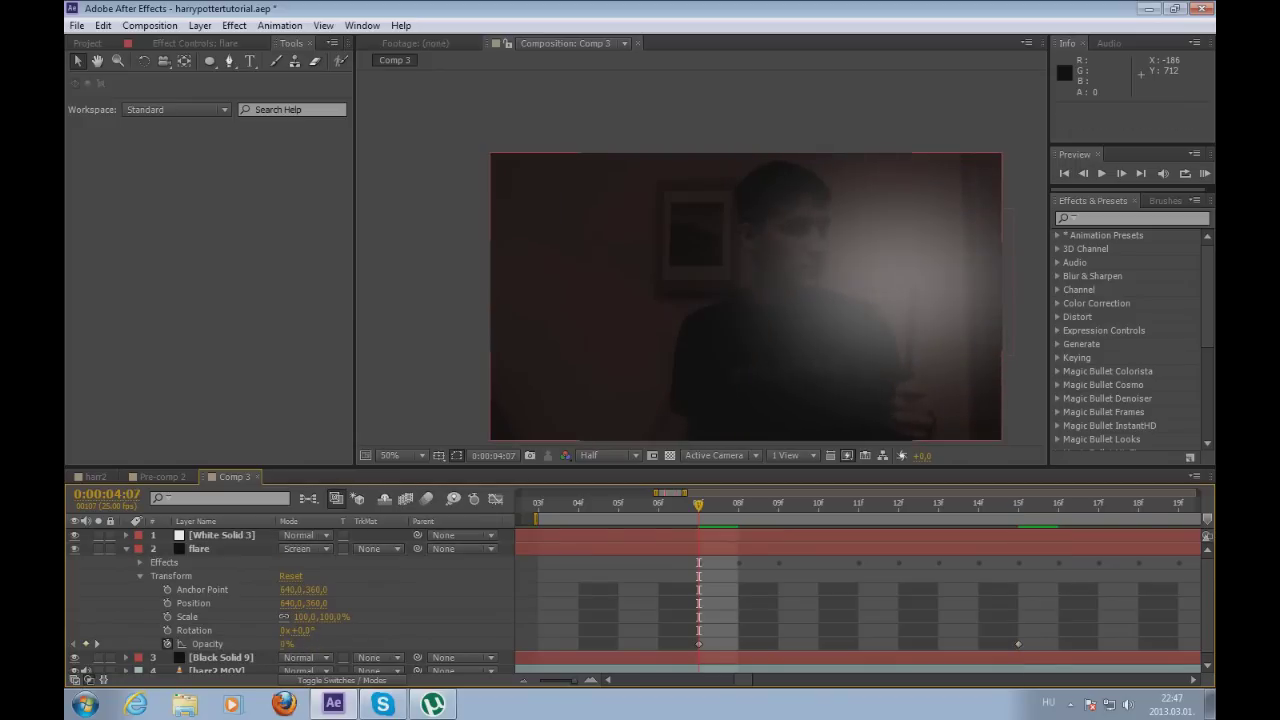
key("minus")
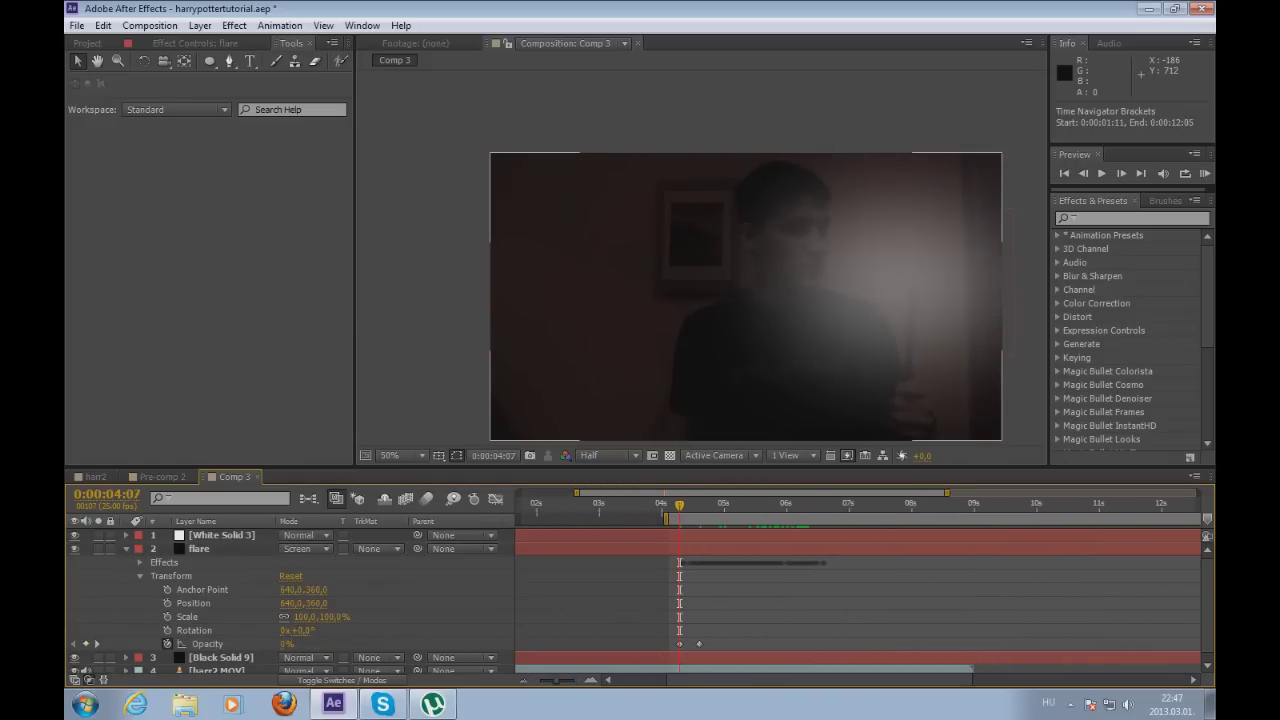
- Key the flare's Opacity at 100% at 0:00:06:12 and 0% at 0:00:06:19
left_click(813, 505)
key("Page_Down")
key("Page_Down")
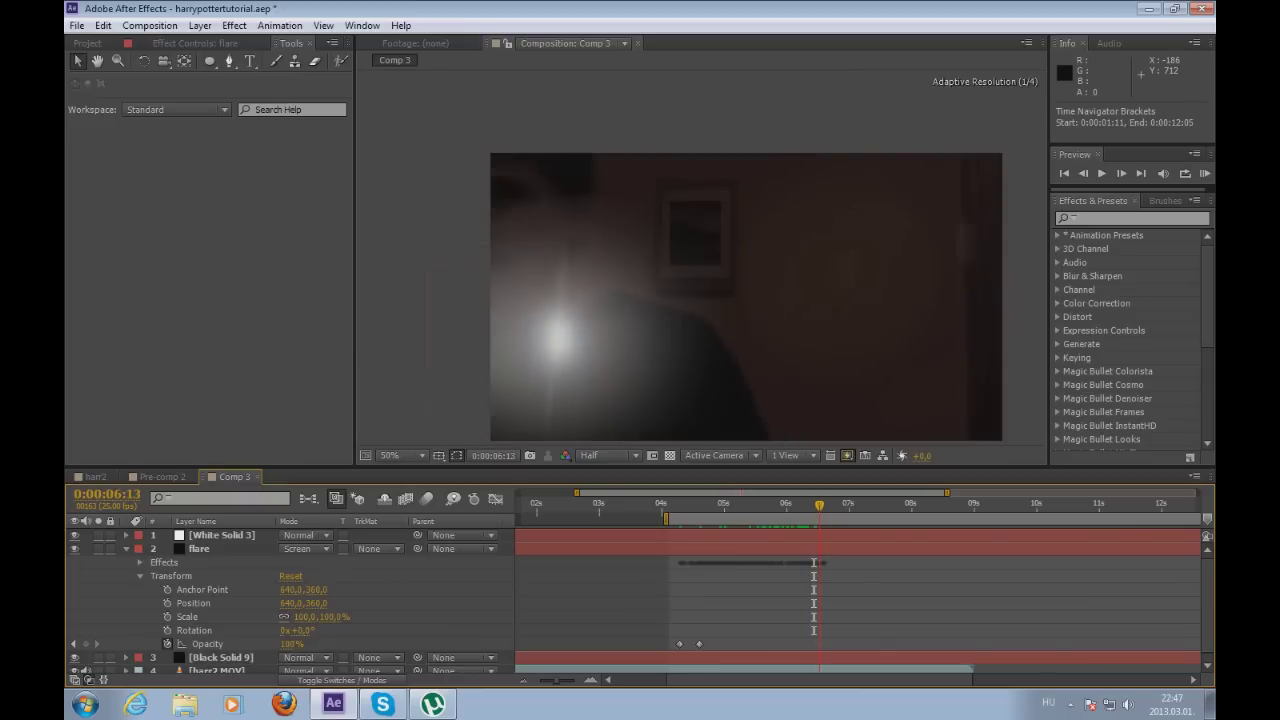
key("Page_Down")
key("Page_Down")
key("equal")
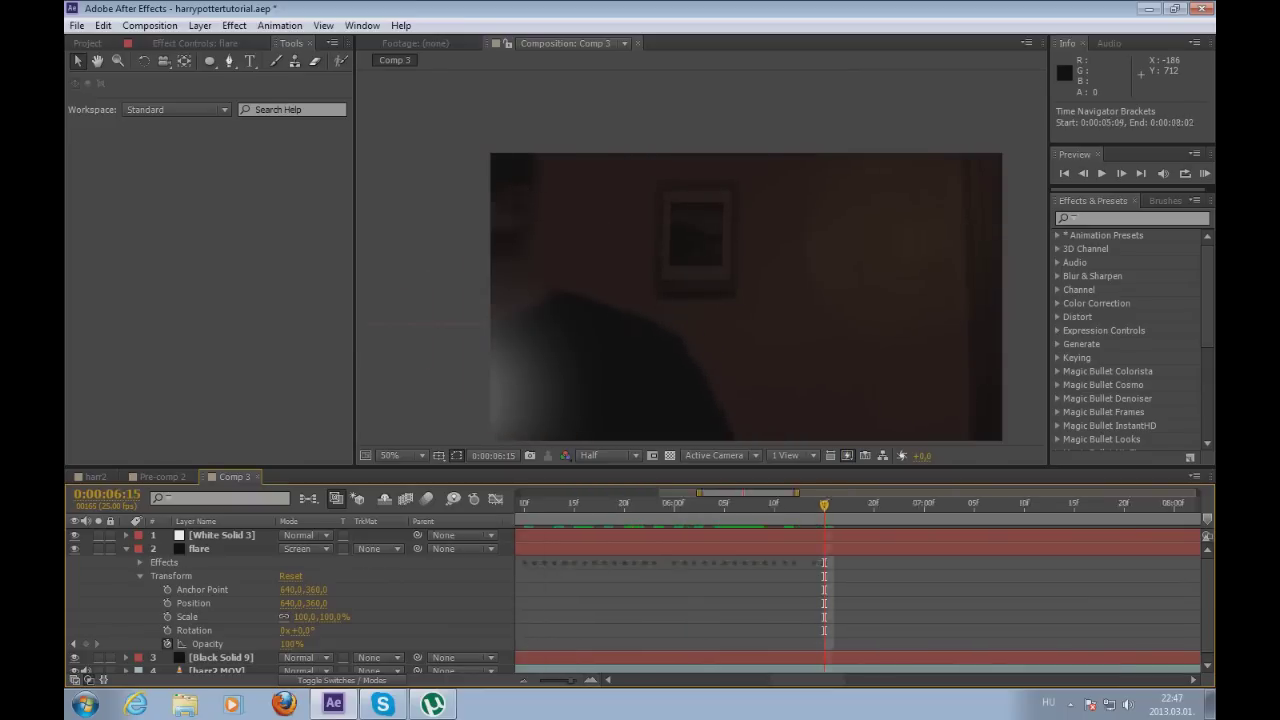
key("Page_Up")
key("Page_Up")
key("Page_Up")
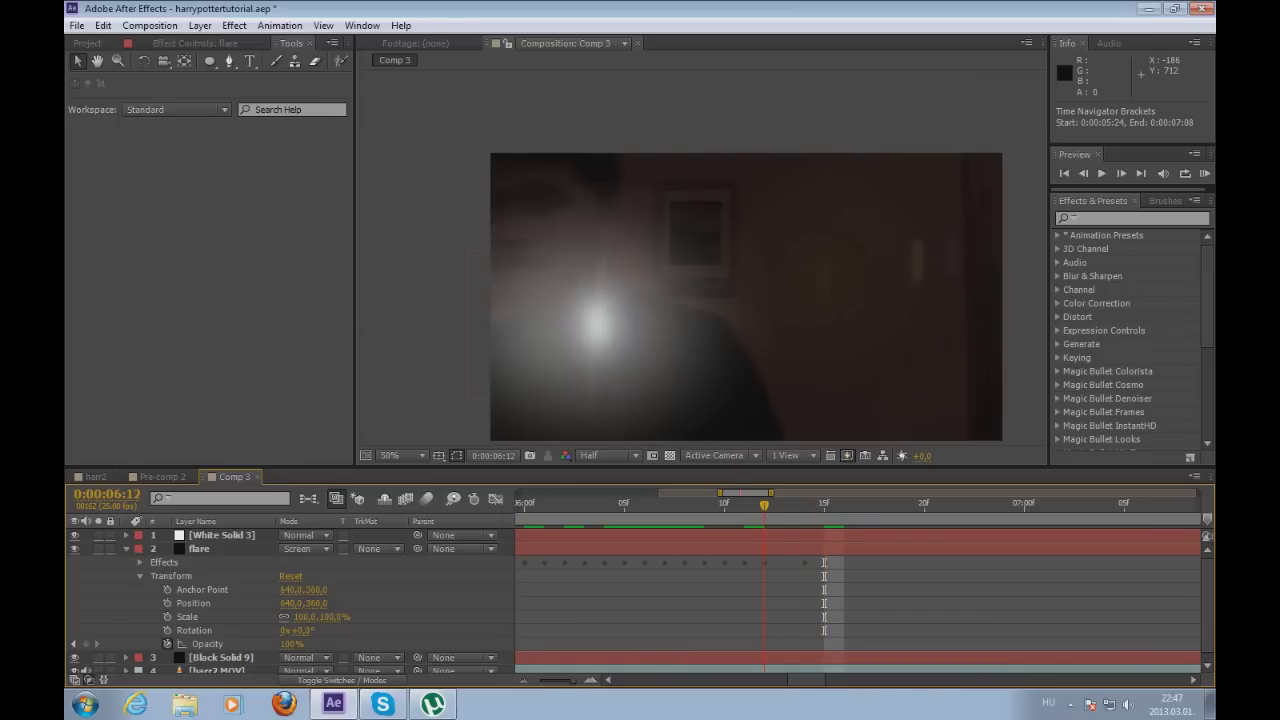
left_click(200, 548)
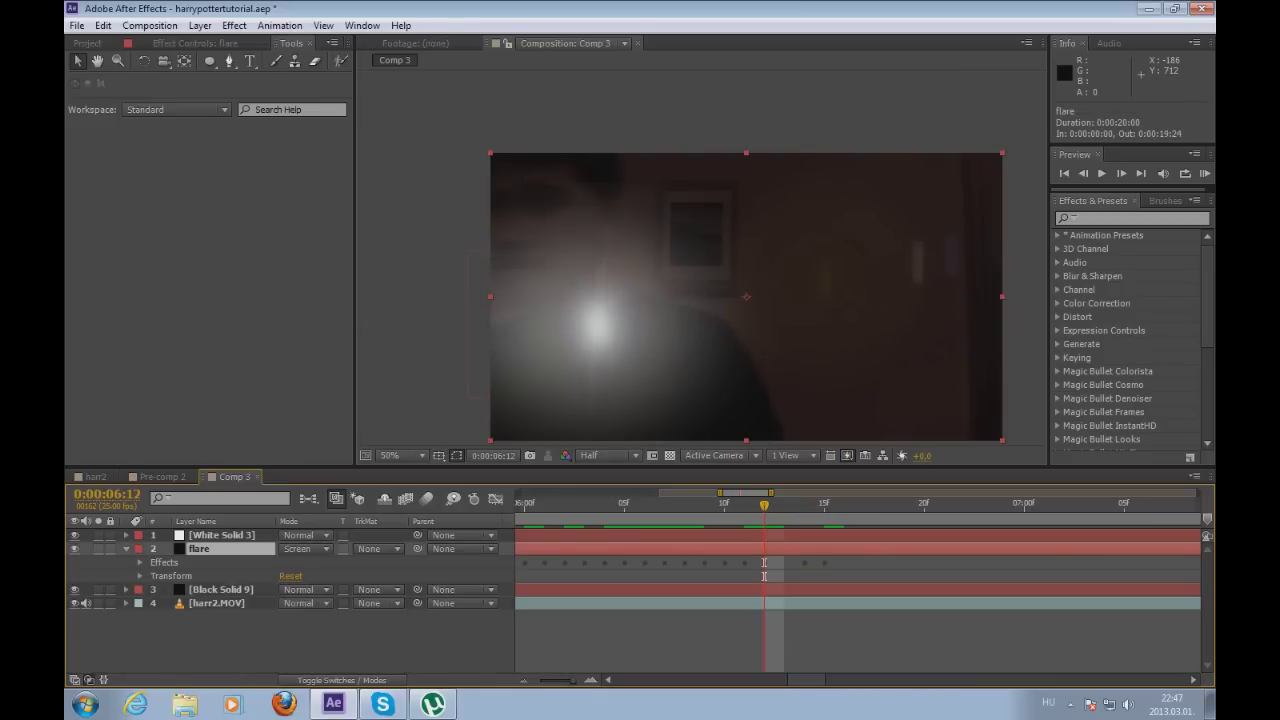
key("alt+shift+t")
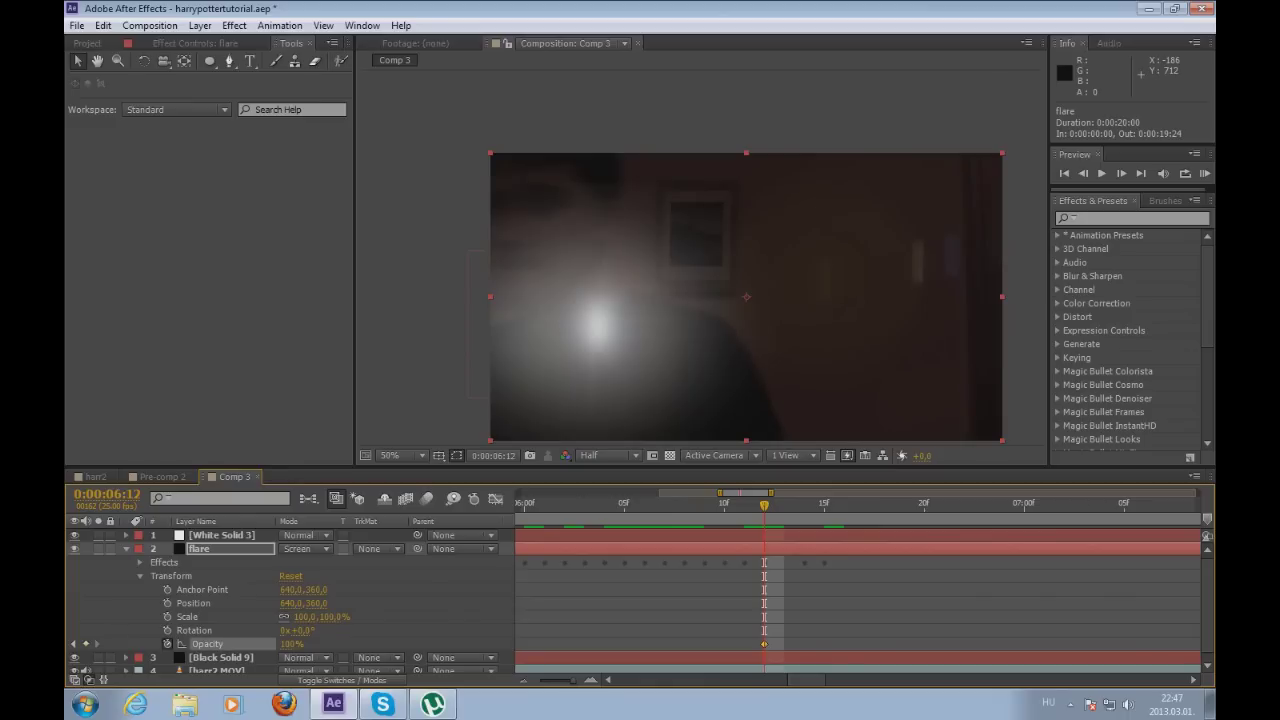
key("Page_Down")
key("Page_Down")
key("Page_Down")
key("Page_Down")
key("Page_Down")
key("Page_Down")
key("Page_Down")
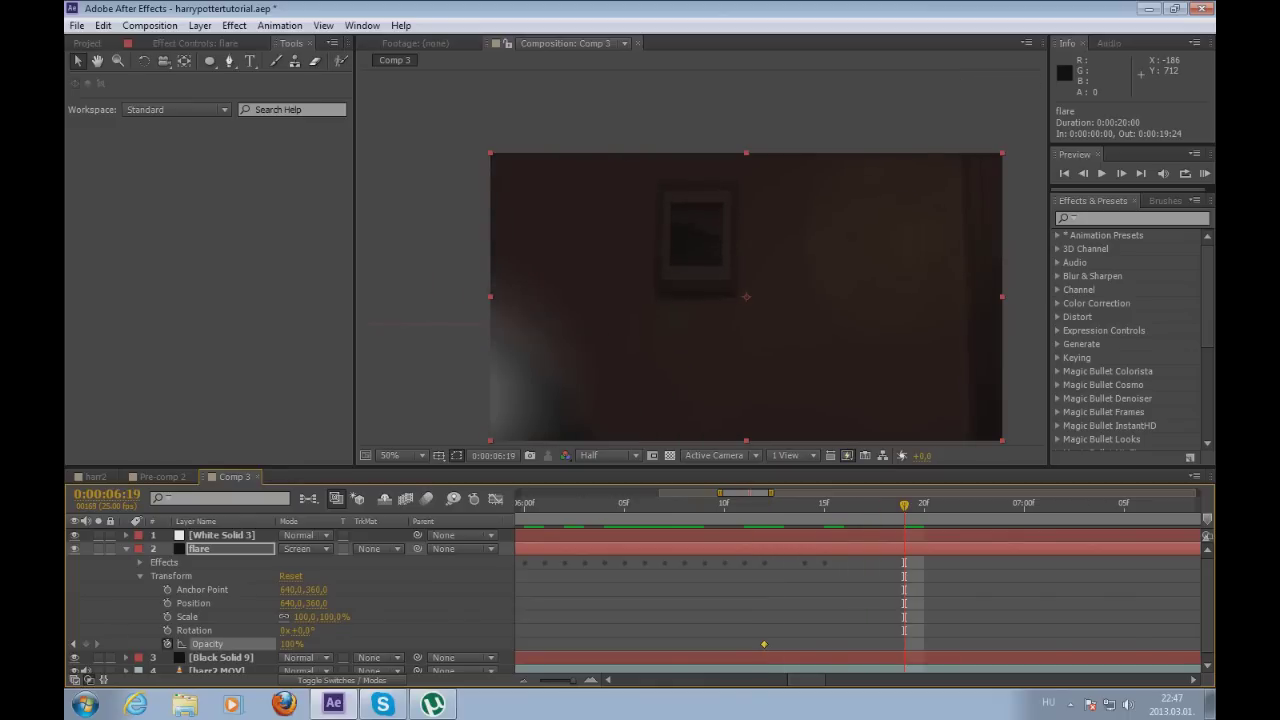
type("0")
key("Return")
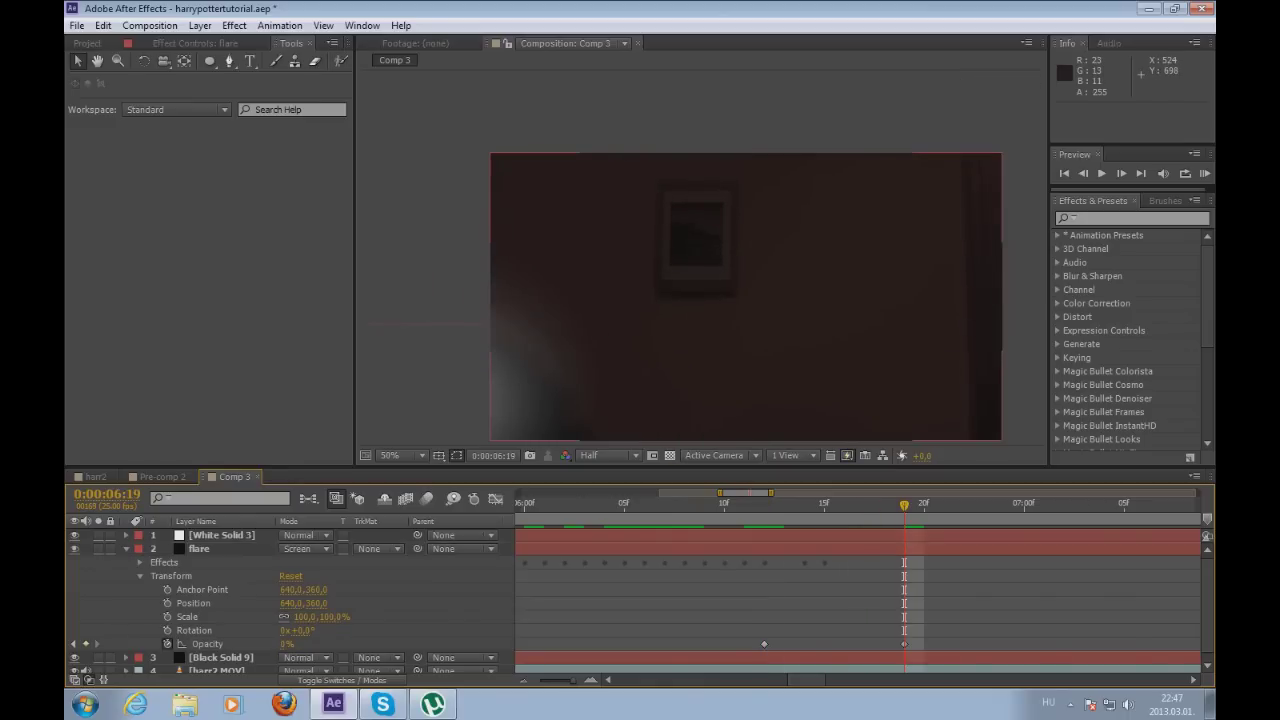
- Collapse the flare layer, zoom the timeline out, and start a real-time preview
key("ctrl+grave")
key("minus")
key("minus")
key("minus")
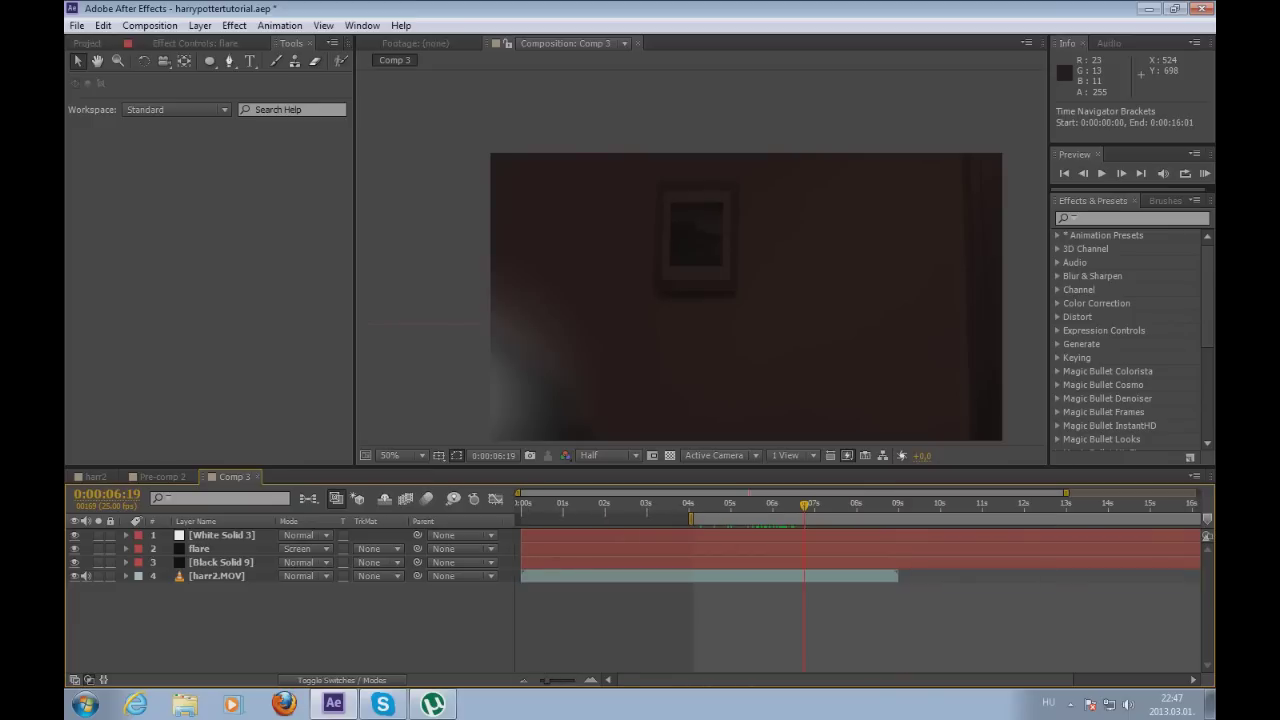
key("KP_0")
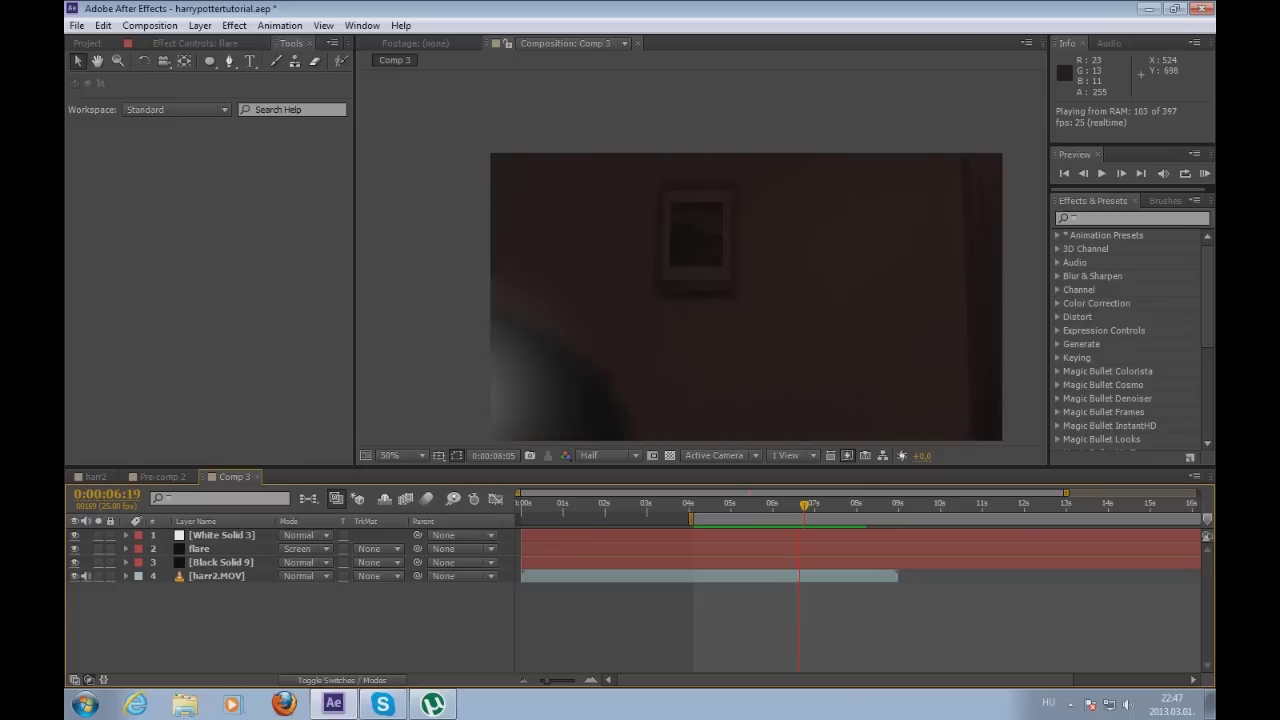
- Stop the preview and expand White Solid 3 to show its Position expression
left_click(199, 549)
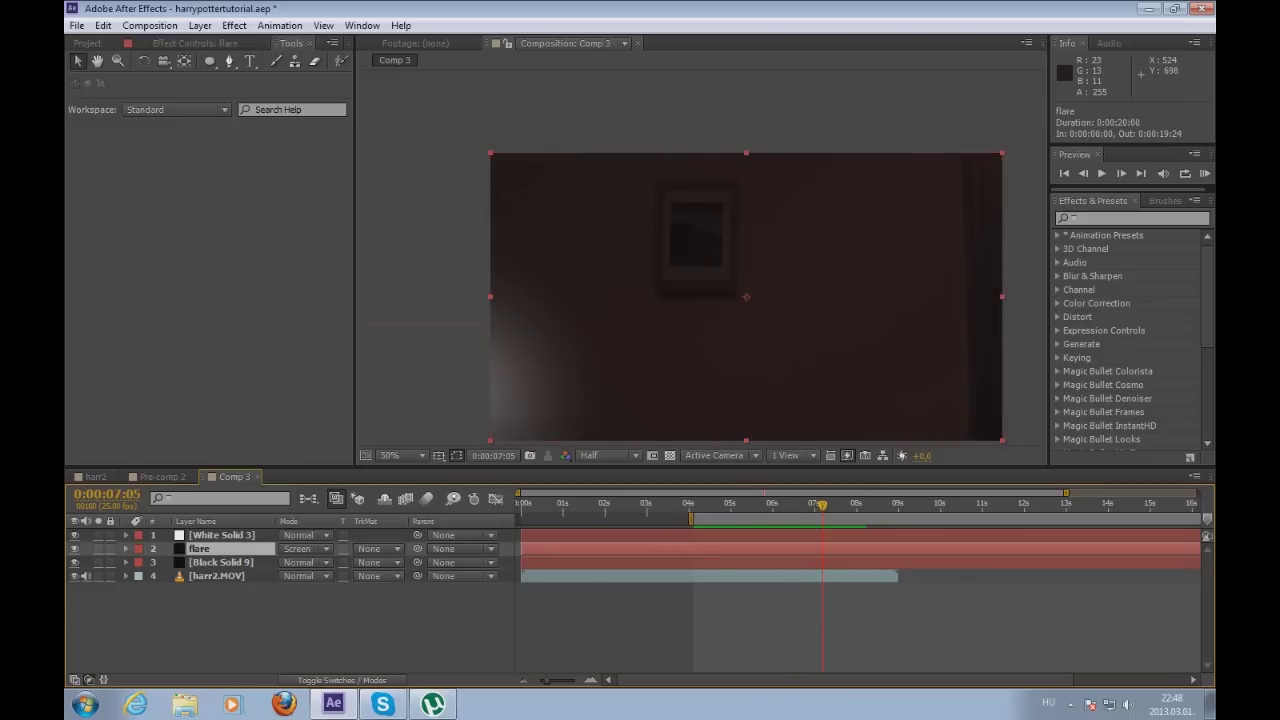
left_click(222, 535)
left_click(126, 535)
key("KP_0")
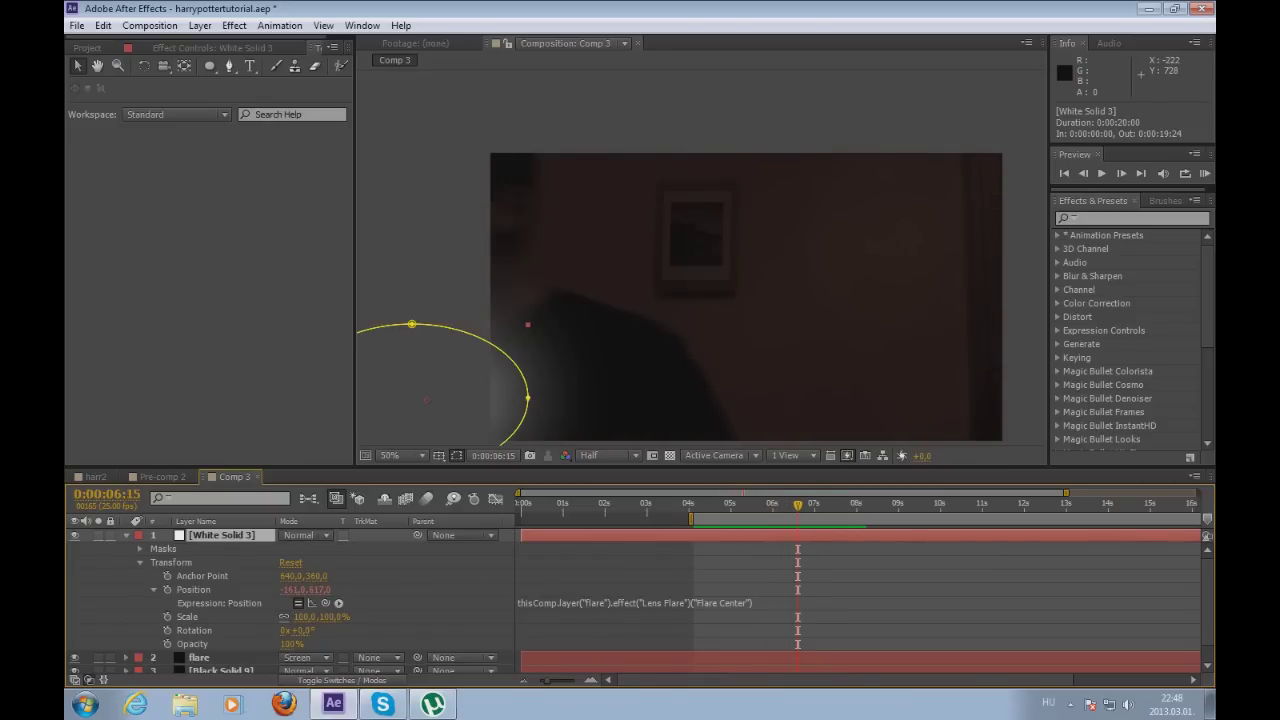
- Add a Position keyframe to White Solid 3 and nudge the glow into place
key("alt+shift+p")
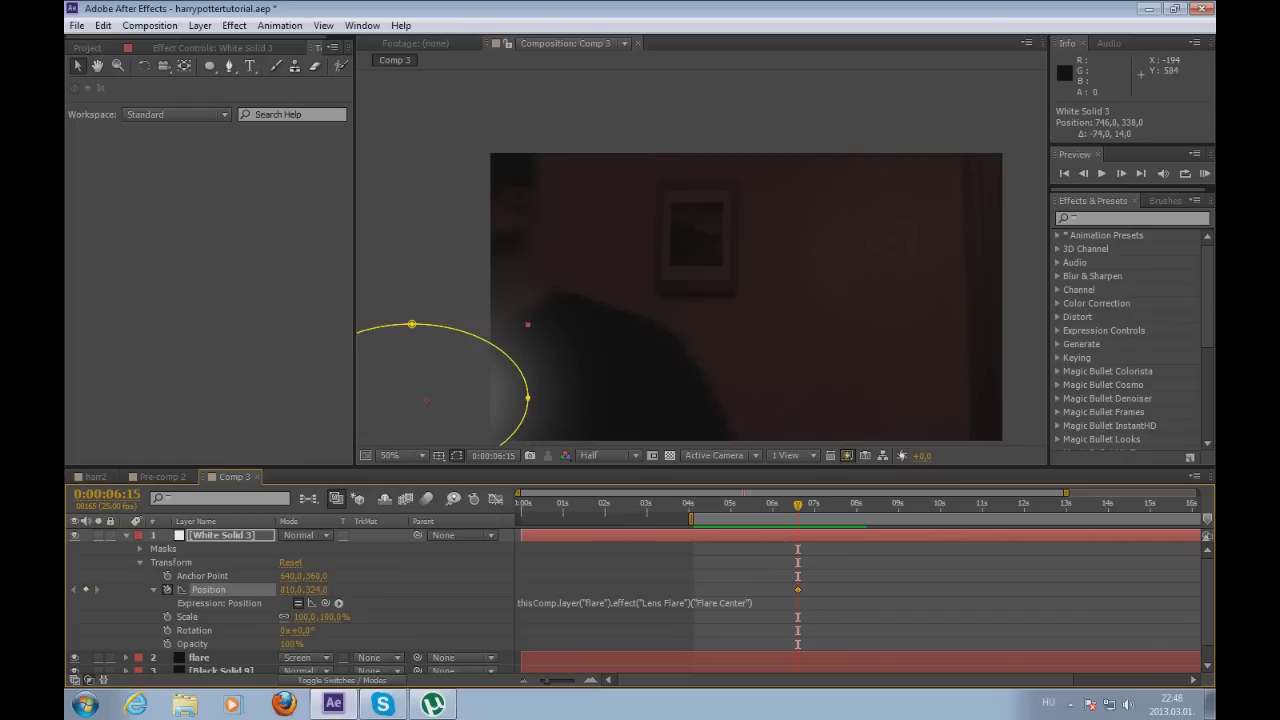
left_click_drag(492, 403, 475, 413)
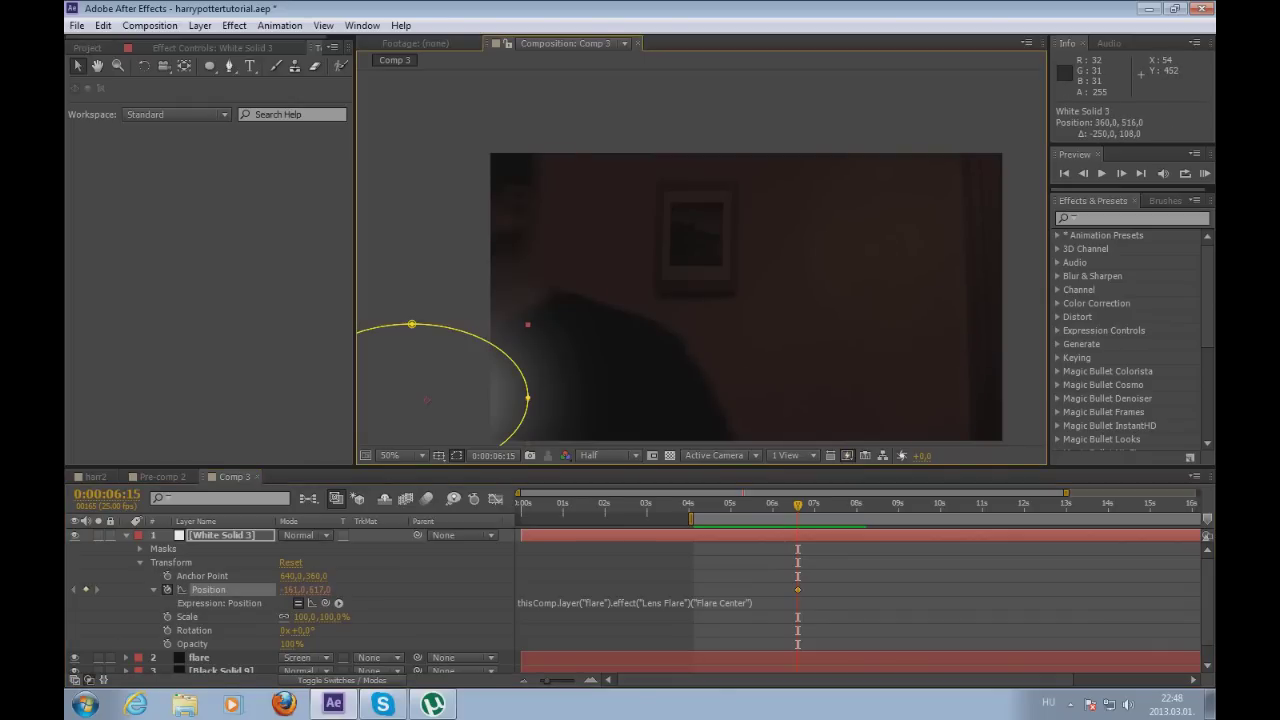
left_click_drag(600, 324, 559, 352)
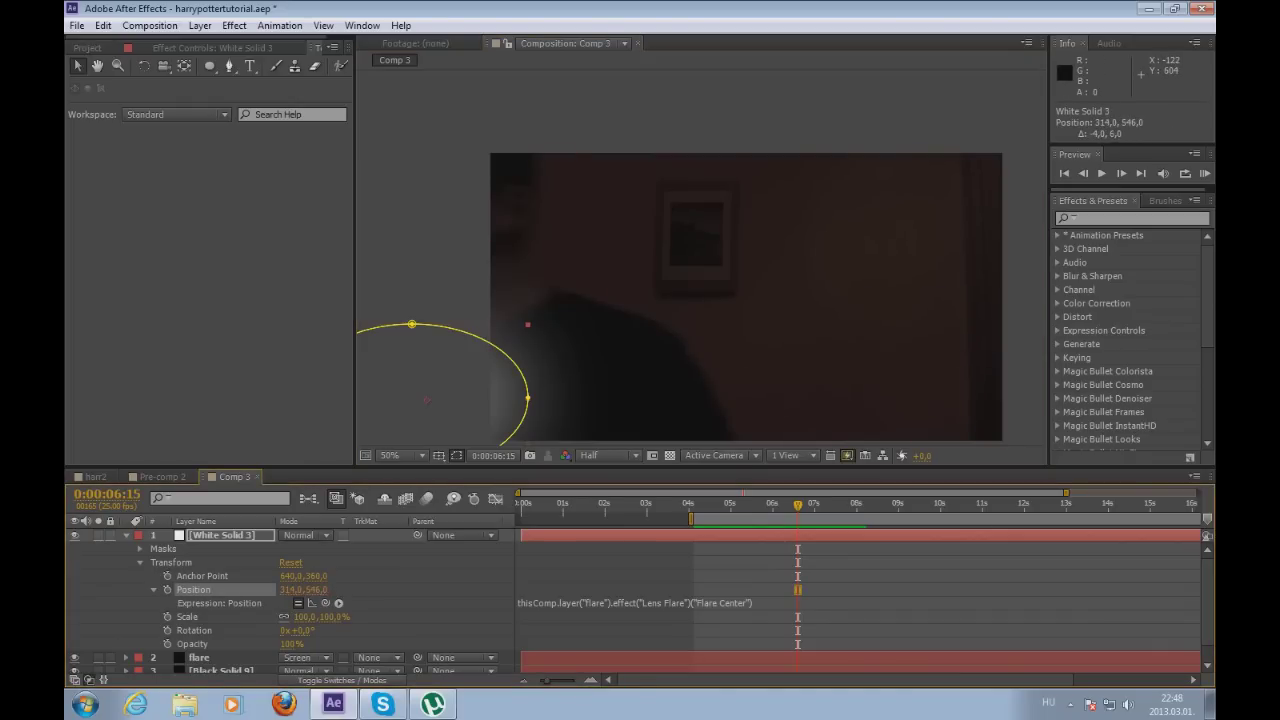
key("comma")
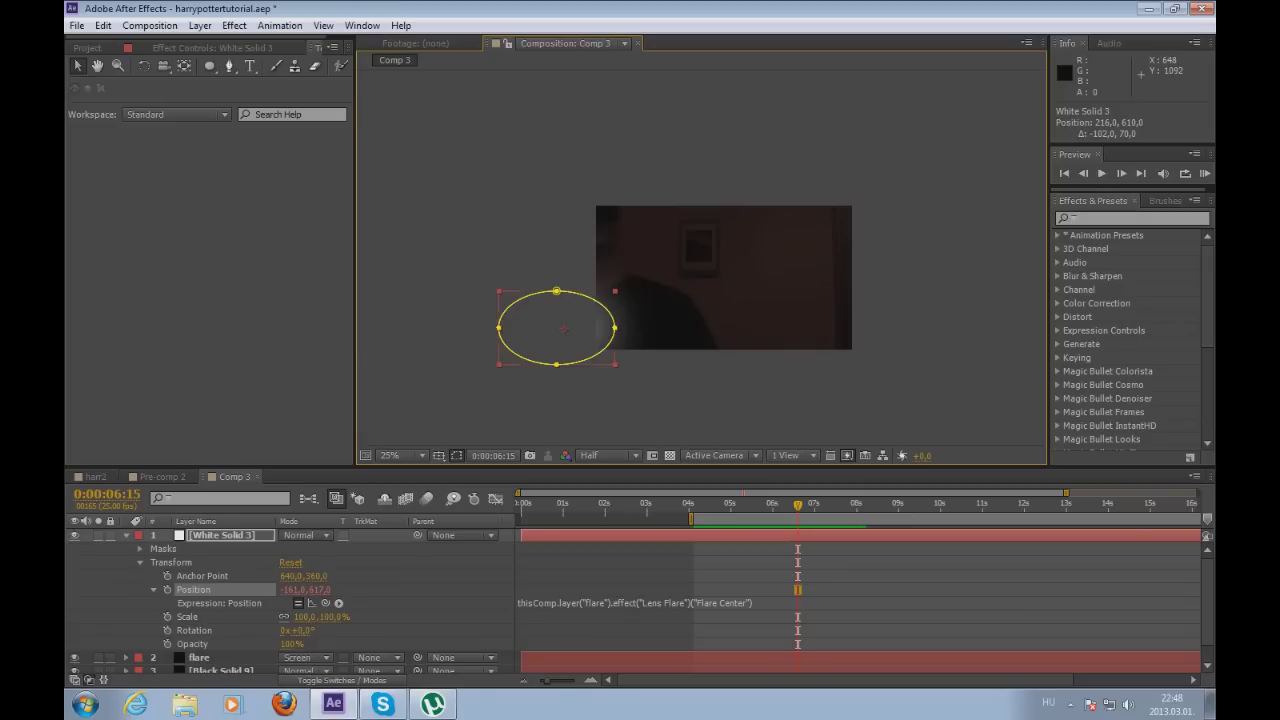
- Key White Solid 3's Opacity from 100% at 0:00:06:06 to 0% by 0:00:07:00
key("alt+shift+t")
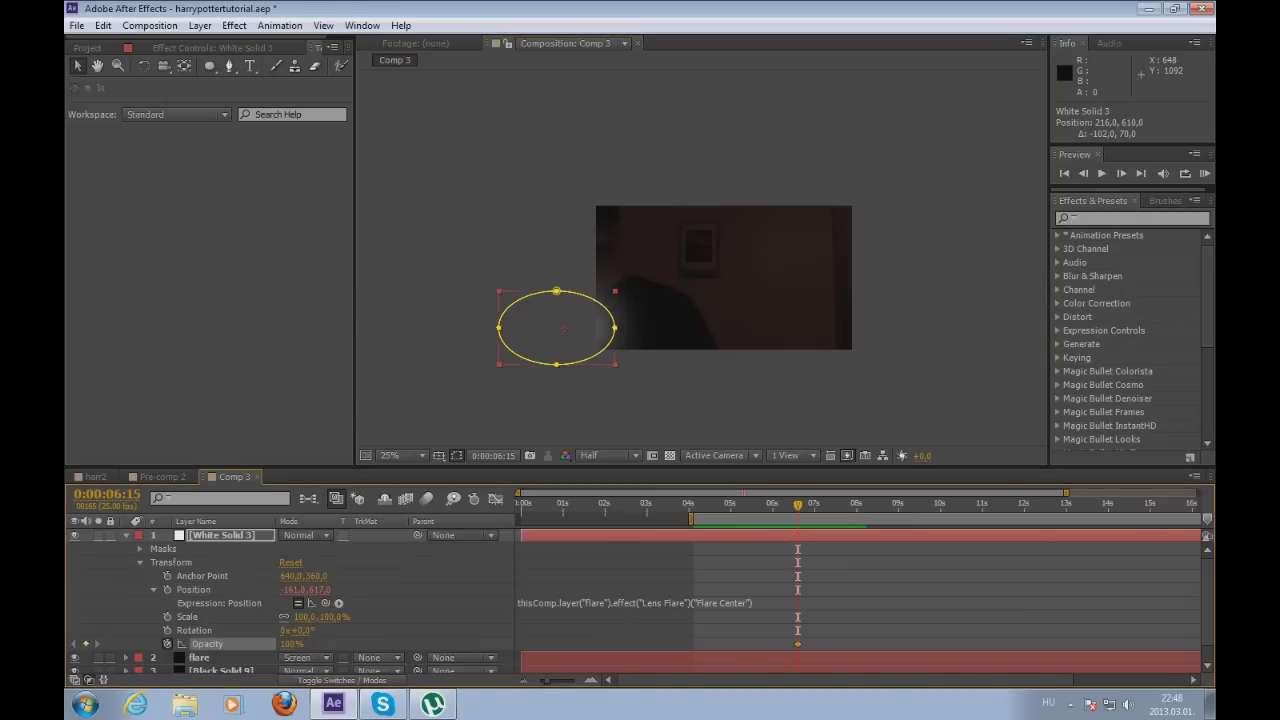
scroll(640, 600, "down", 1)
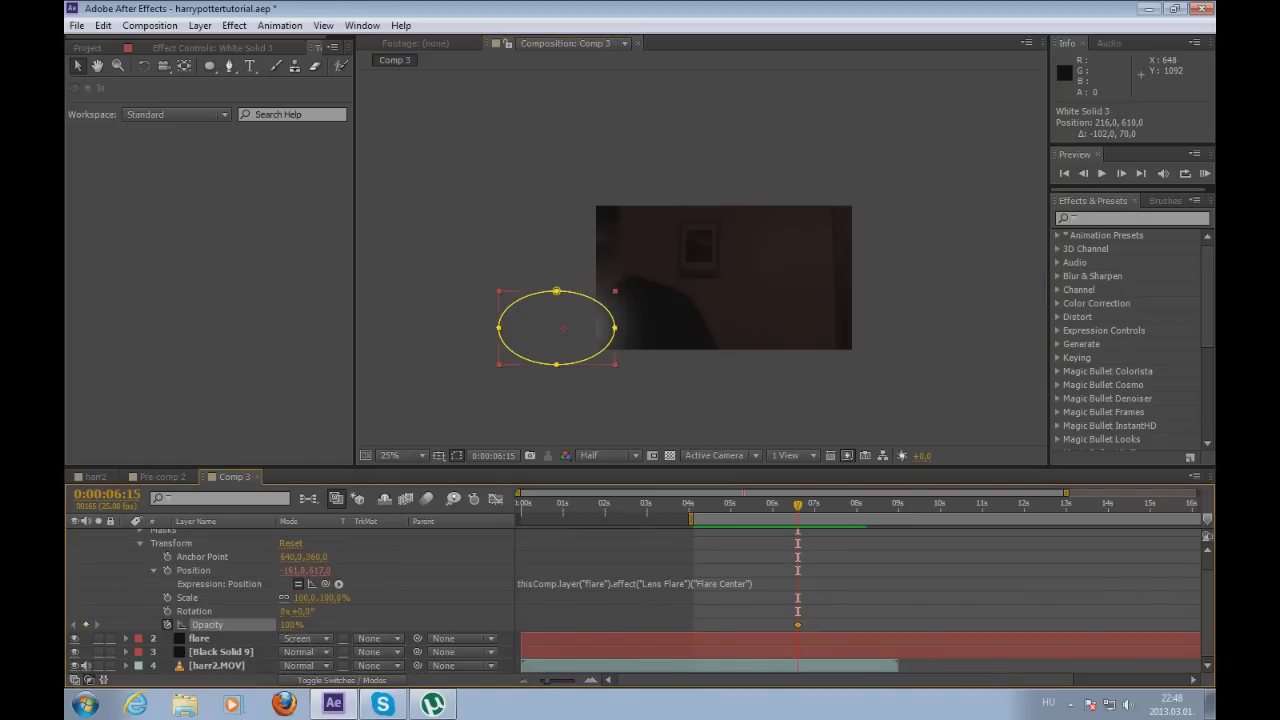
left_click_drag(797, 624, 764, 624)
left_click(291, 624)
type("0")
left_click(194, 611)
key("Page_Up")
key("Page_Up")
key("Page_Up")
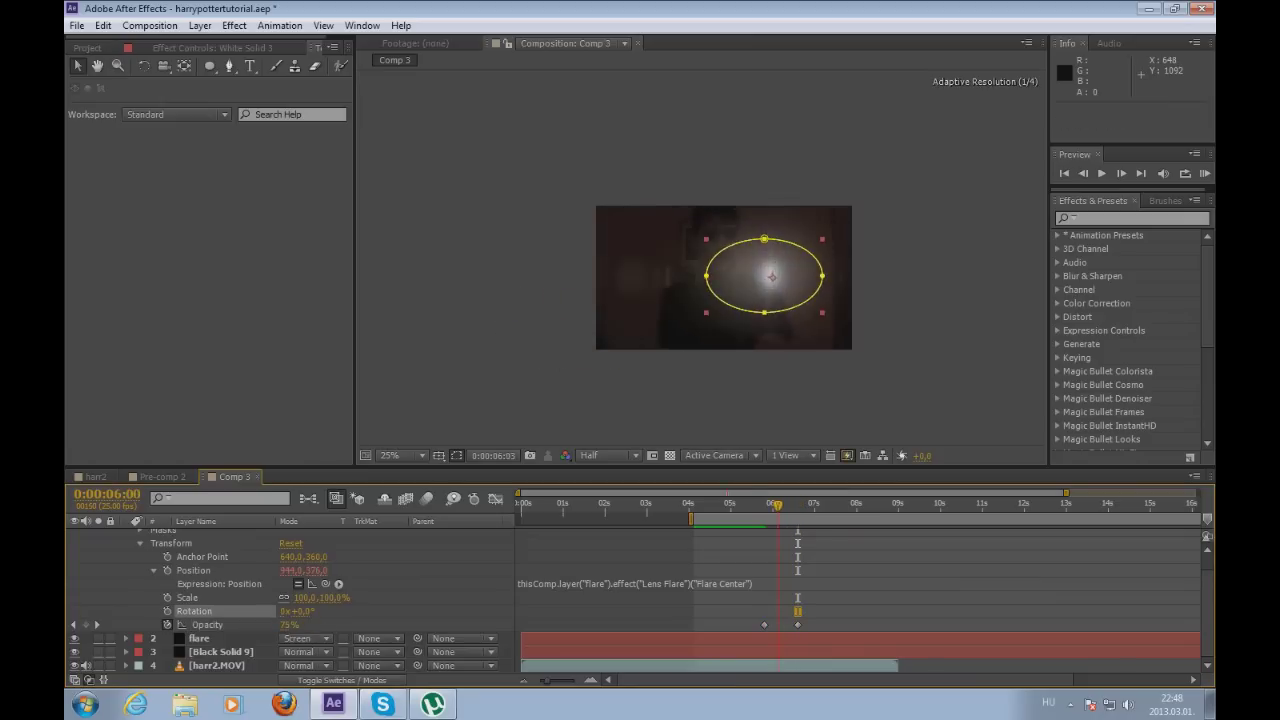
key("Page_Down")
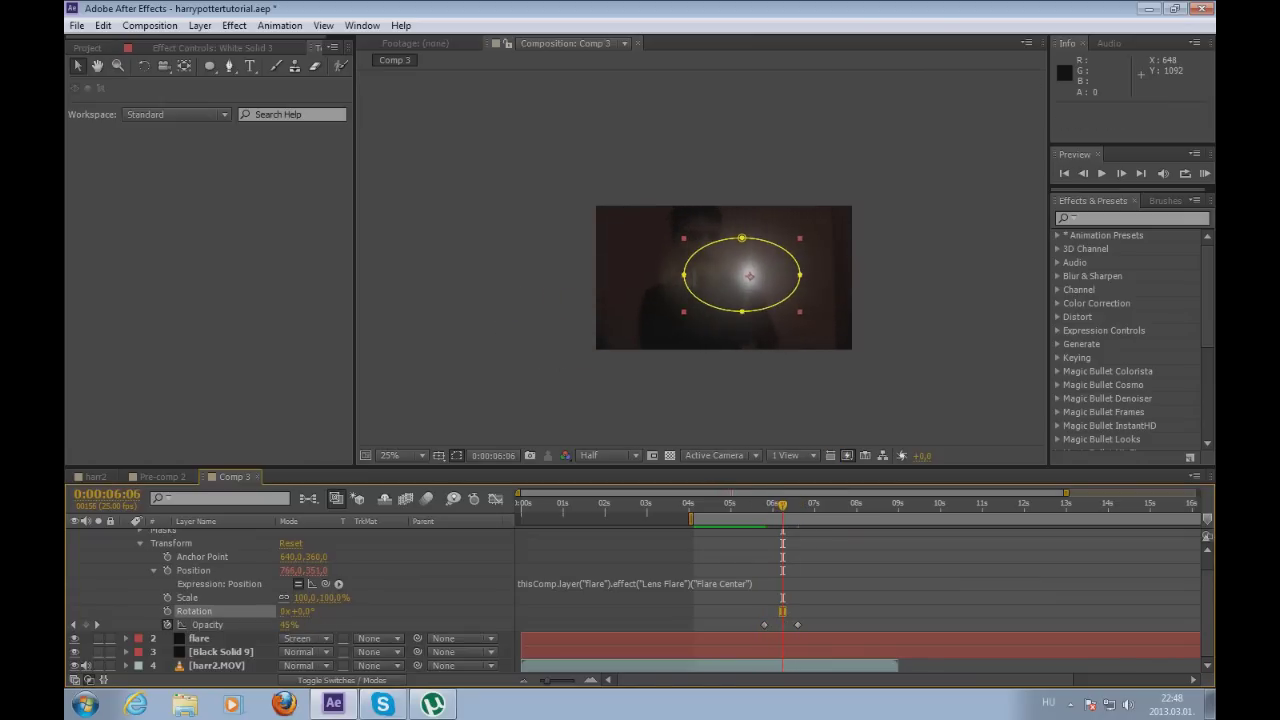
left_click_drag(764, 652, 782, 652)
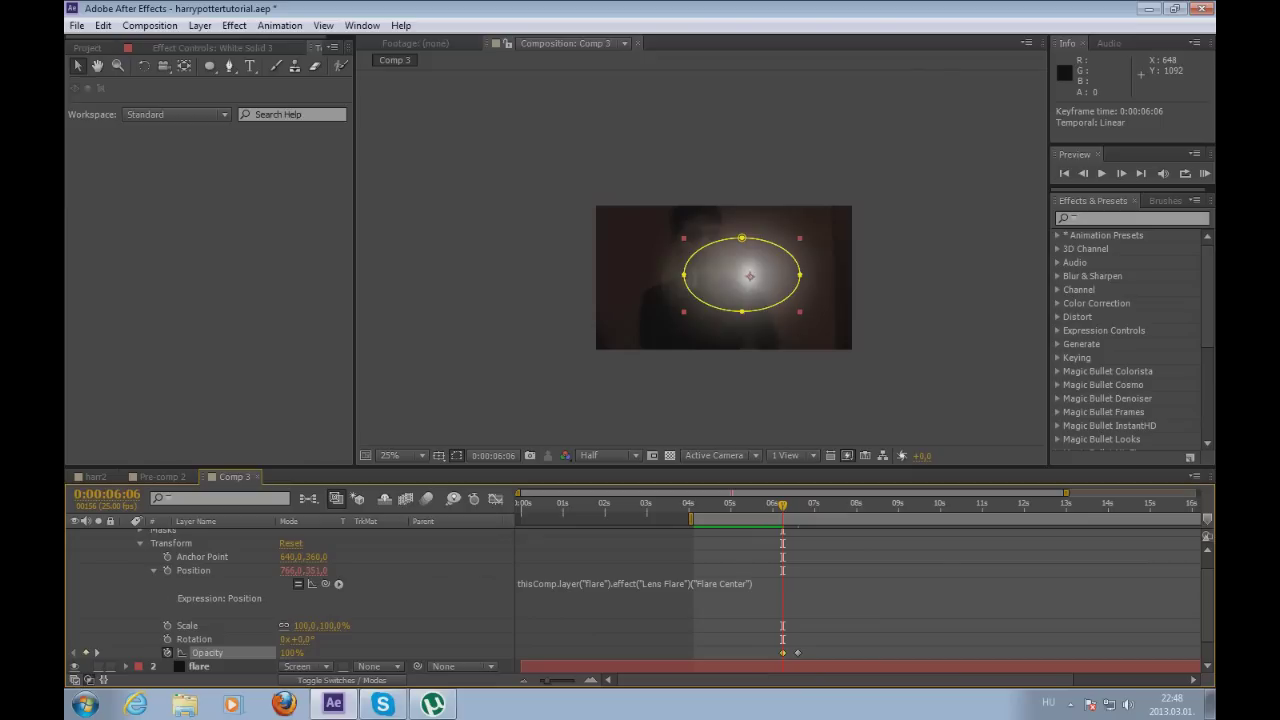
key("Page_Down")
key("Page_Down")
key("Page_Down")
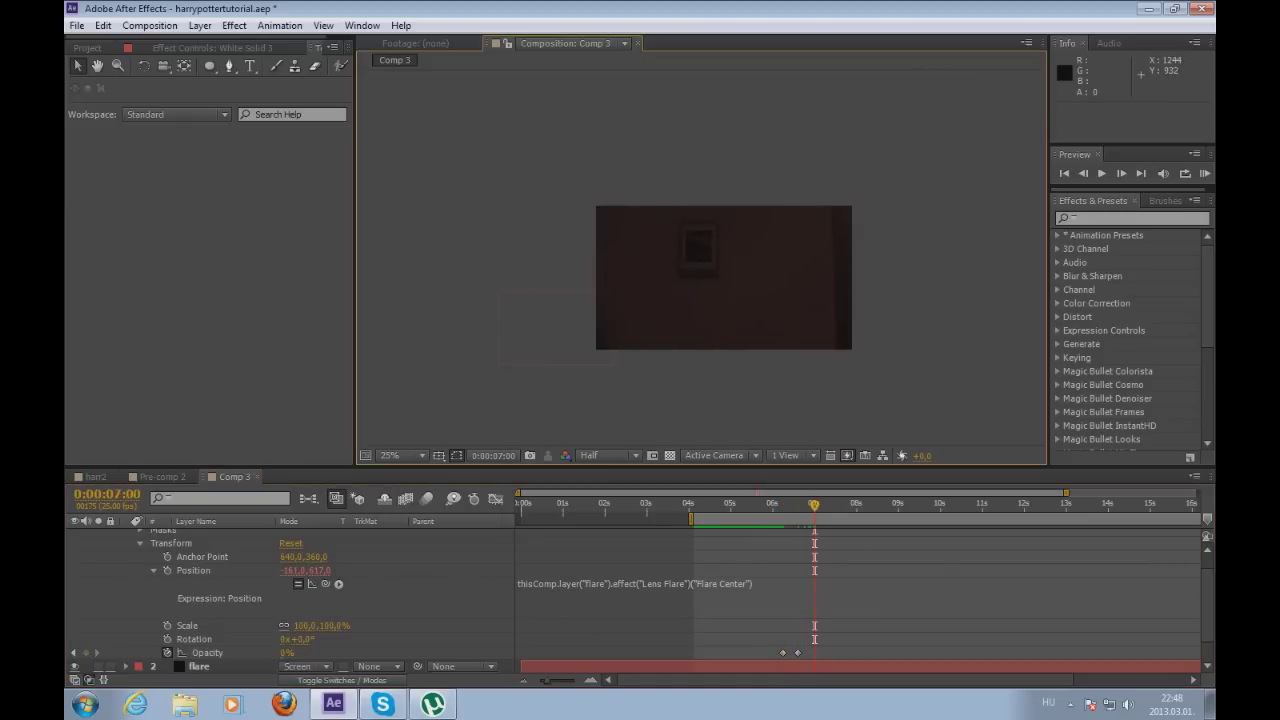
scroll(860, 600, "up", 3)
key("ctrl+grave")
key("KP_0")
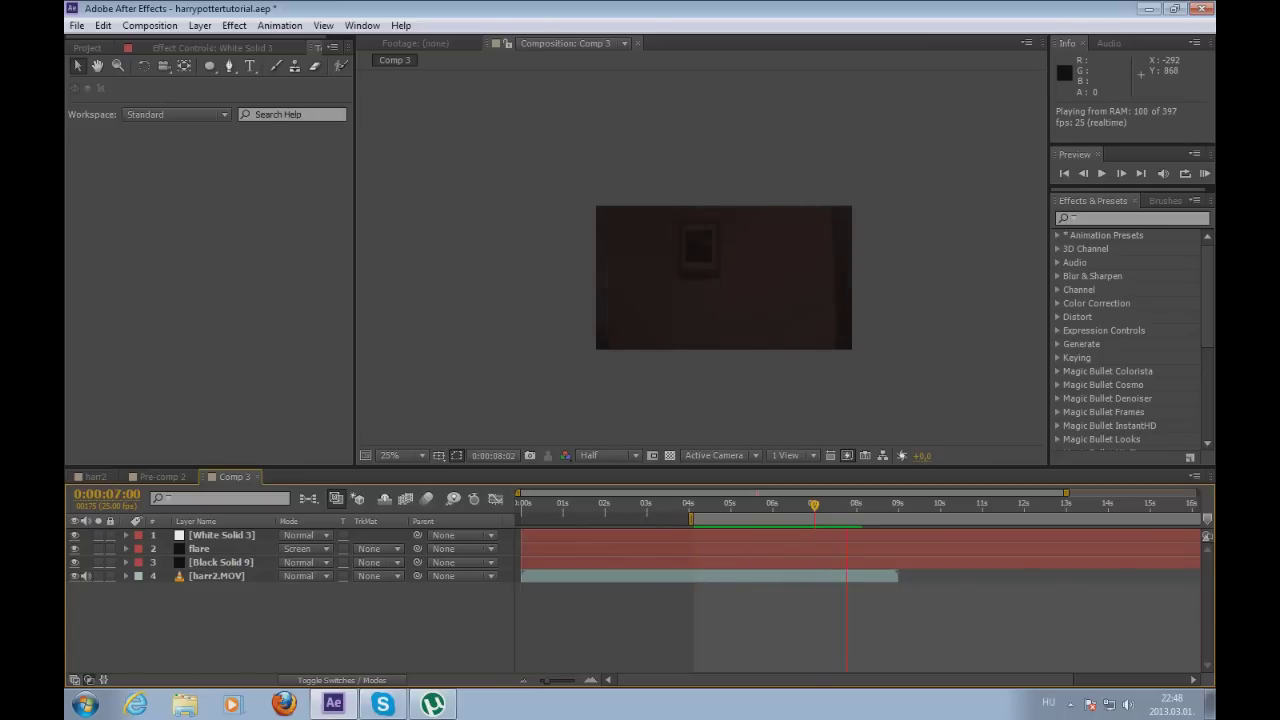
key("space")
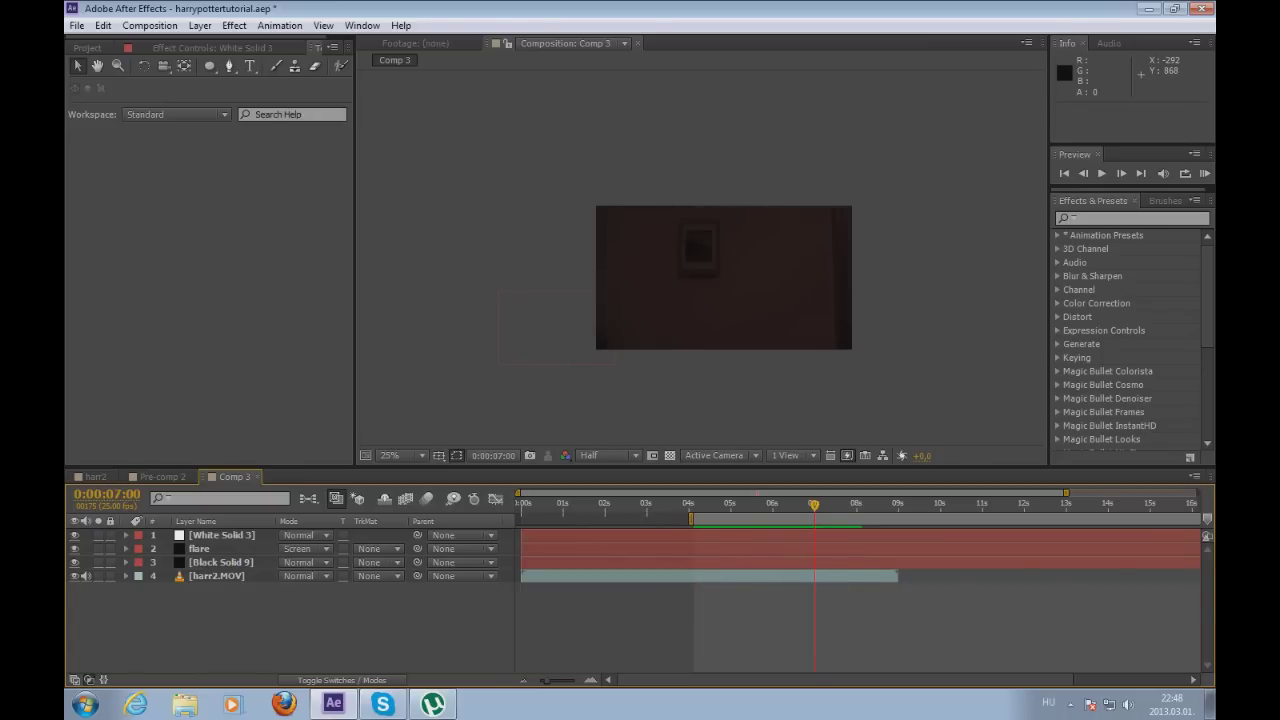